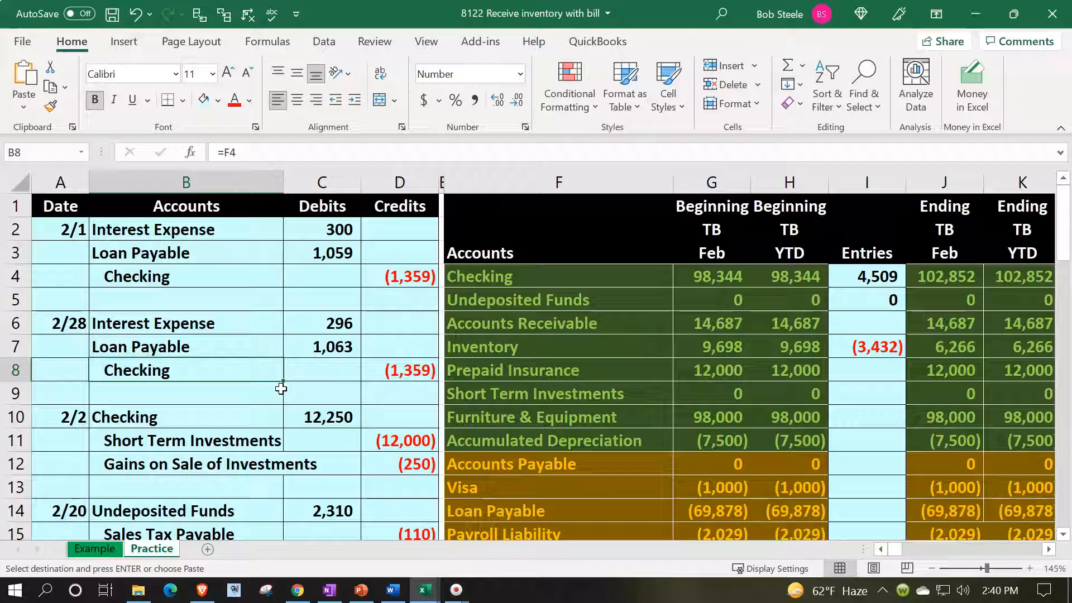
# Review the 2/22 inventory and accounts payable journal entry on the Example sheet.
pyautogui.click(156, 553)
pyautogui.click(104, 550)
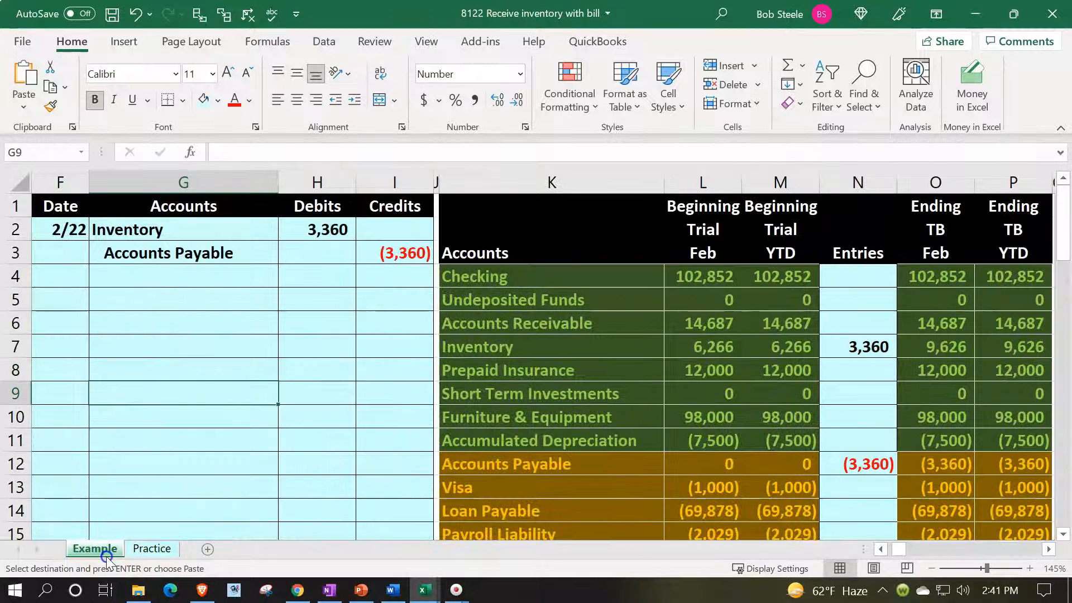
pyautogui.click(198, 371)
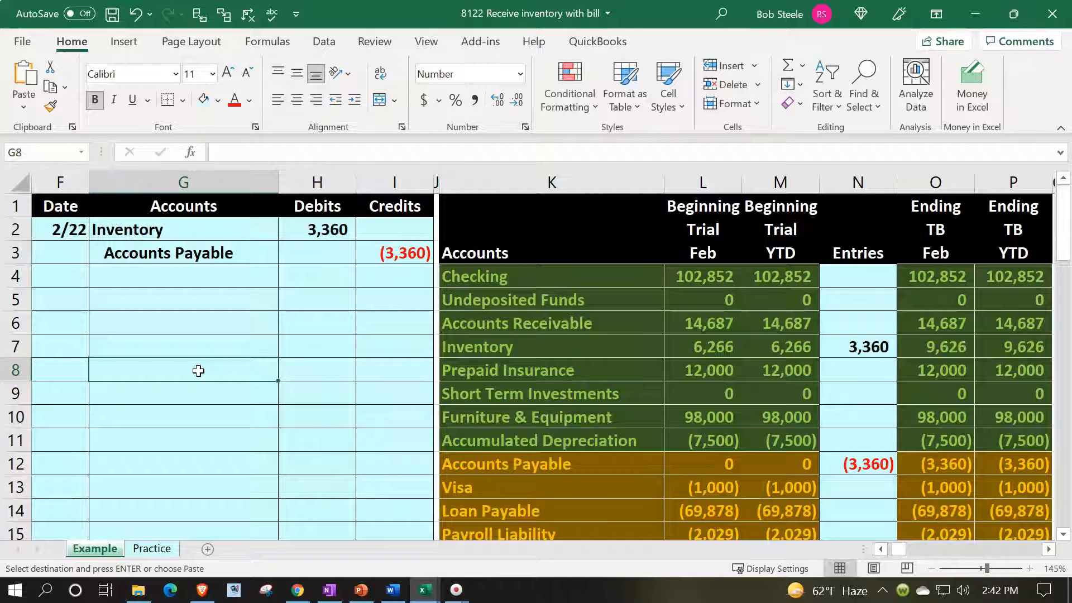
# On the Practice sheet, copy the ending Feb and YTD trial balance figures and paste them as values over the beginning balances from G4.
pyautogui.click(152, 549)
pyautogui.click(172, 549)
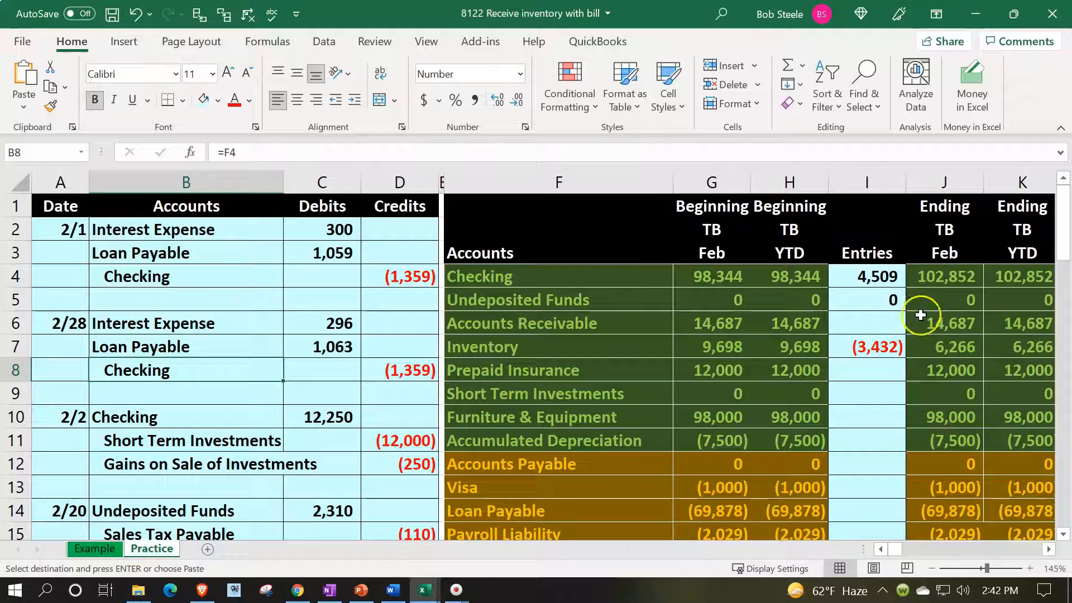
pyautogui.moveTo(934, 279); pyautogui.dragTo(987, 469)
pyautogui.scroll(6, 707, 400)
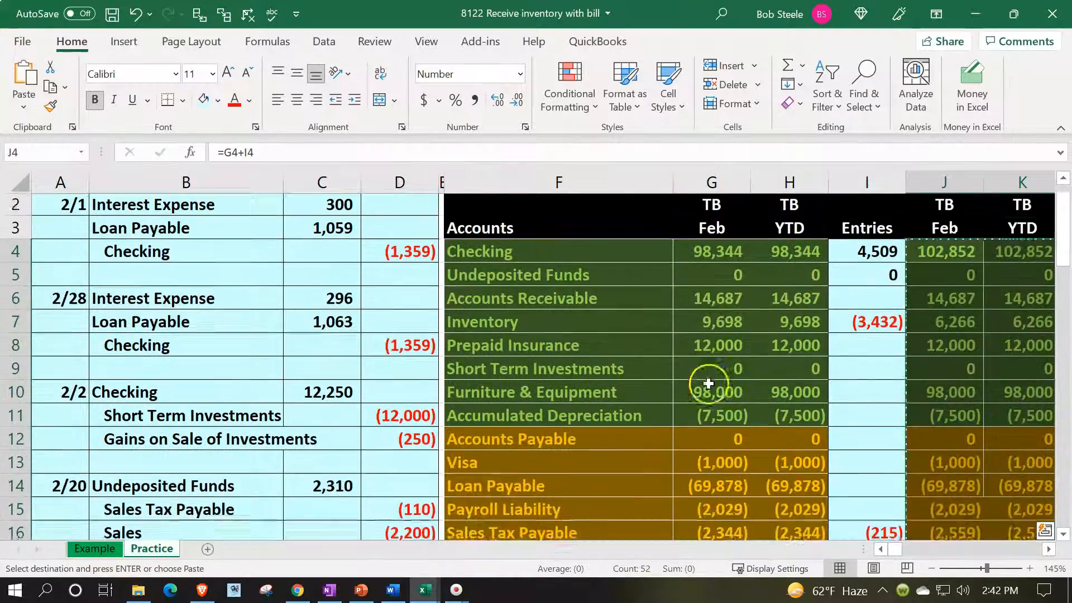
pyautogui.click(721, 276)
pyautogui.rightClick(721, 276)
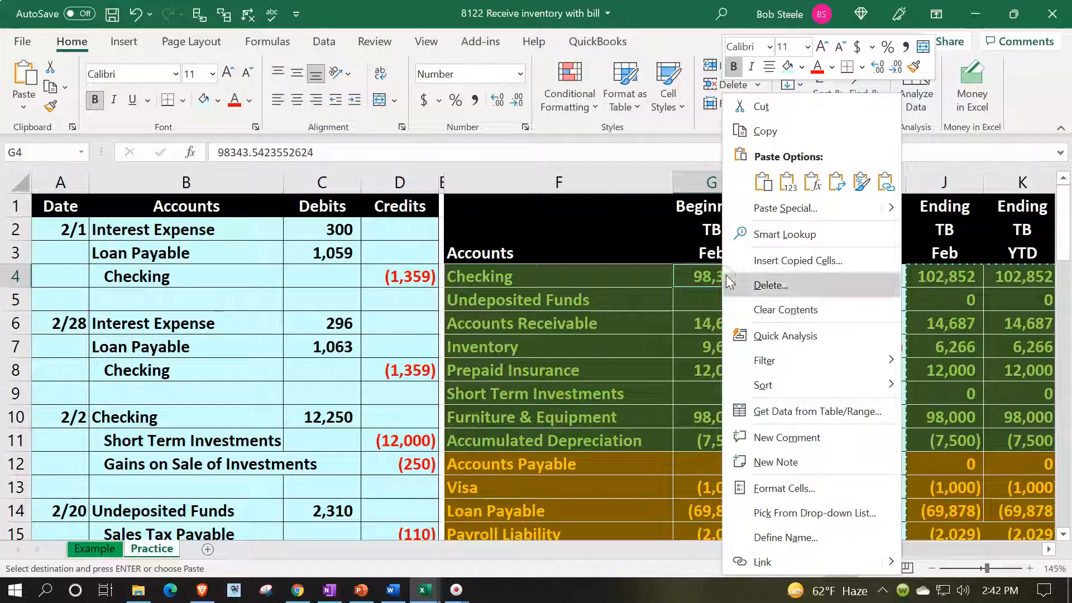
pyautogui.click(788, 187)
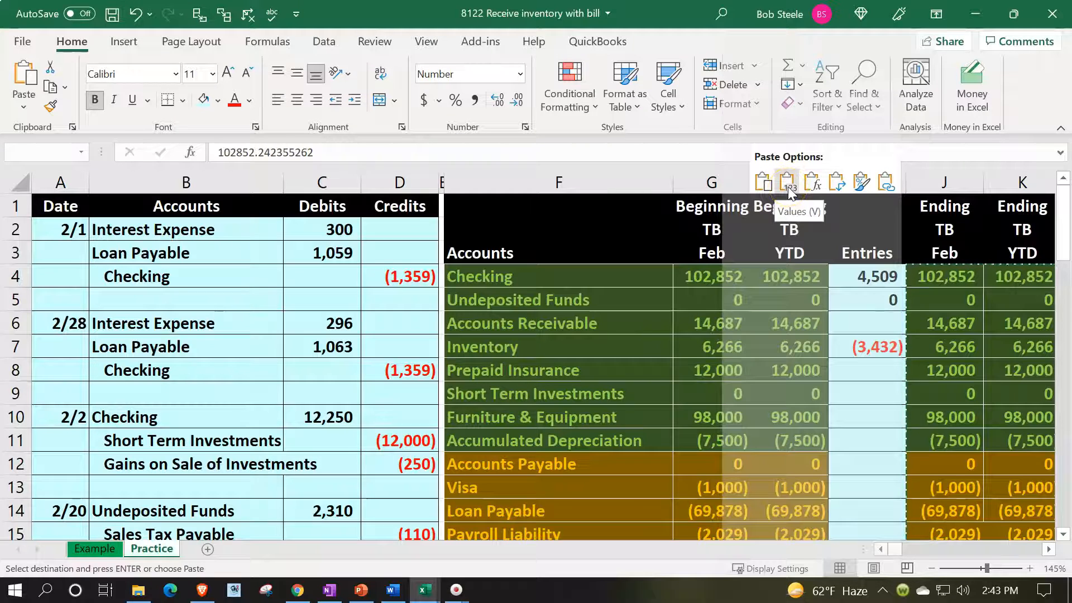
# Try clearing the old amounts from the trial balance's Entries column, starting at I4.
pyautogui.moveTo(849, 276); pyautogui.dragTo(874, 450)
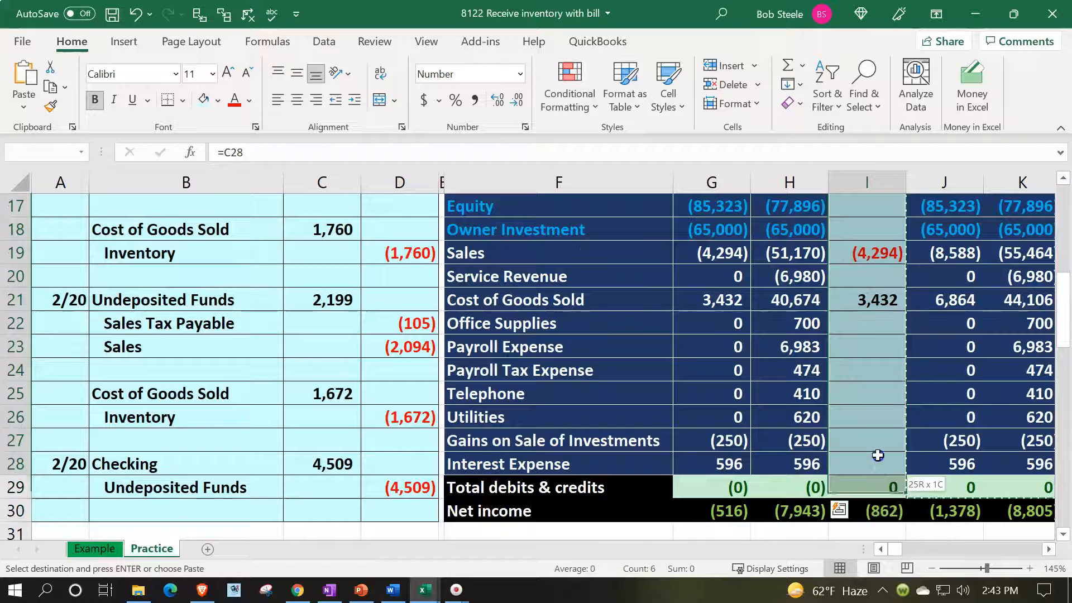
pyautogui.press('Delete')
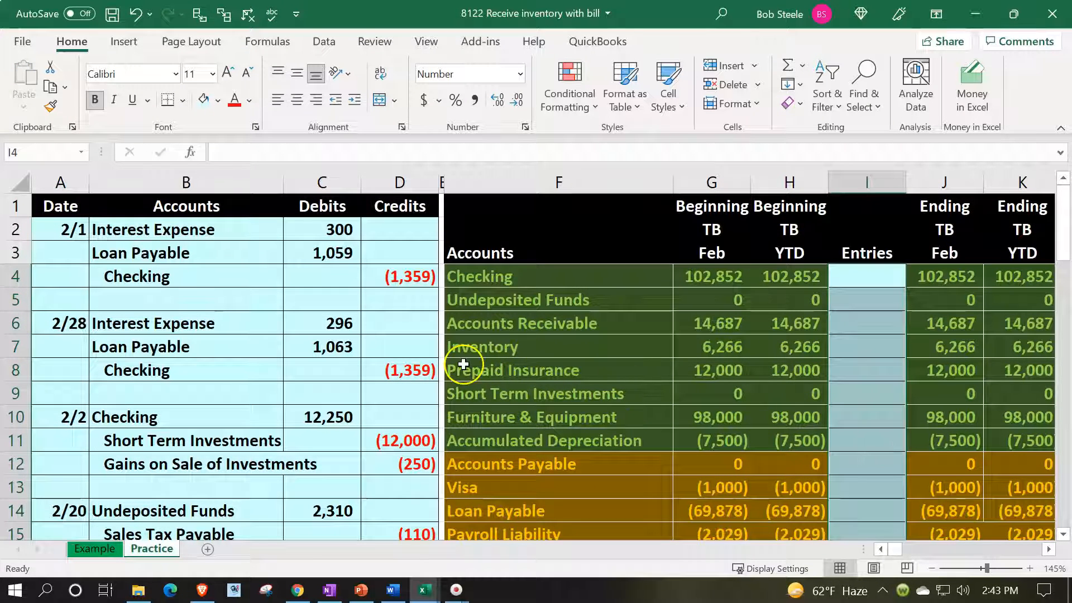
pyautogui.click(369, 345)
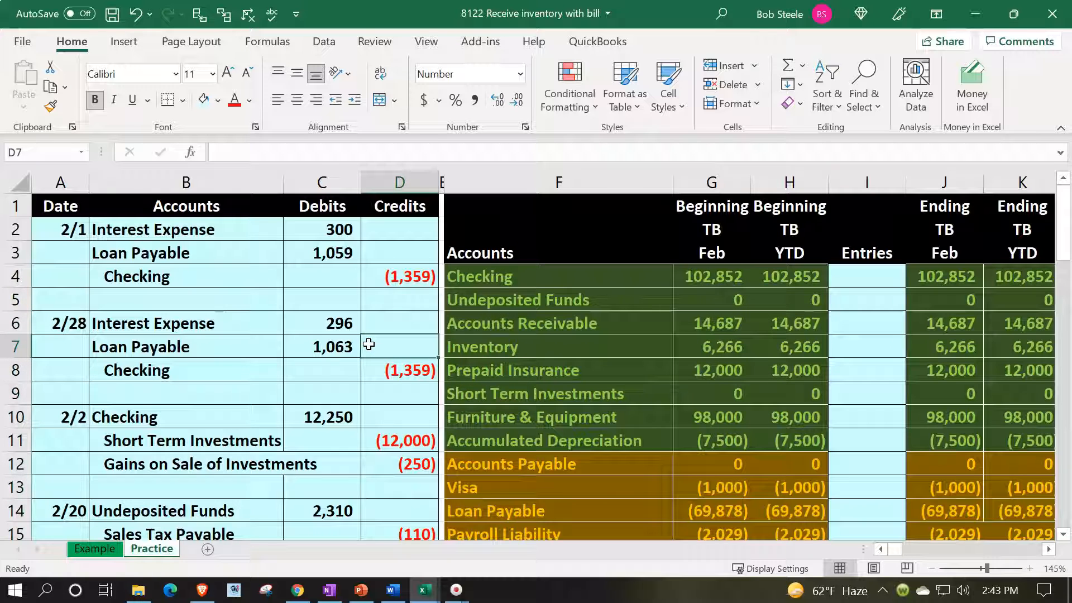
pyautogui.click(313, 259)
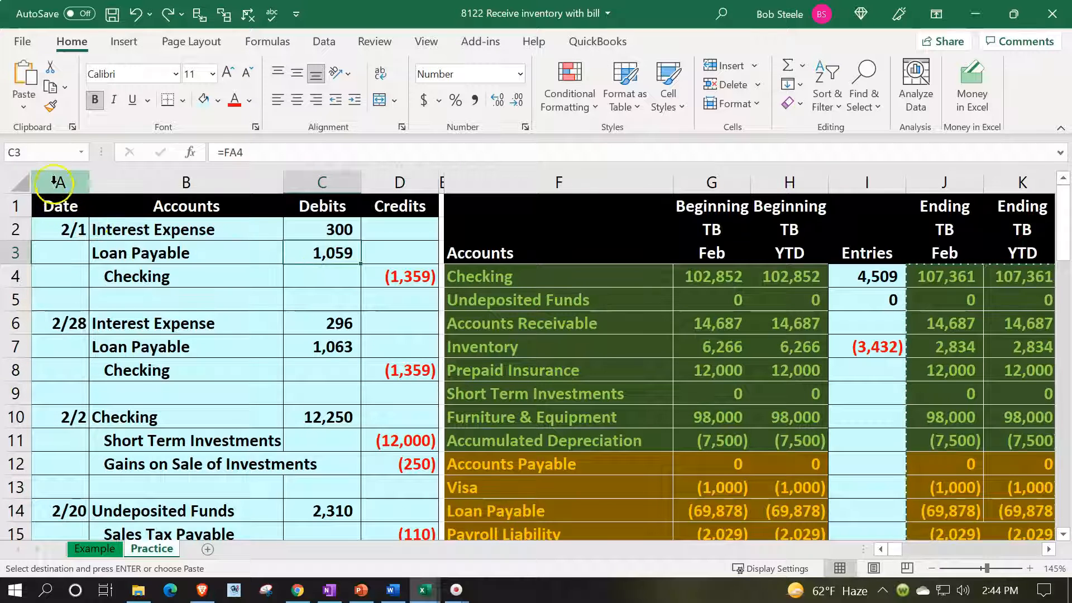
# Copy the journal columns A through D and insert the copied columns before the narrow separator column E.
pyautogui.moveTo(59, 183); pyautogui.dragTo(391, 176)
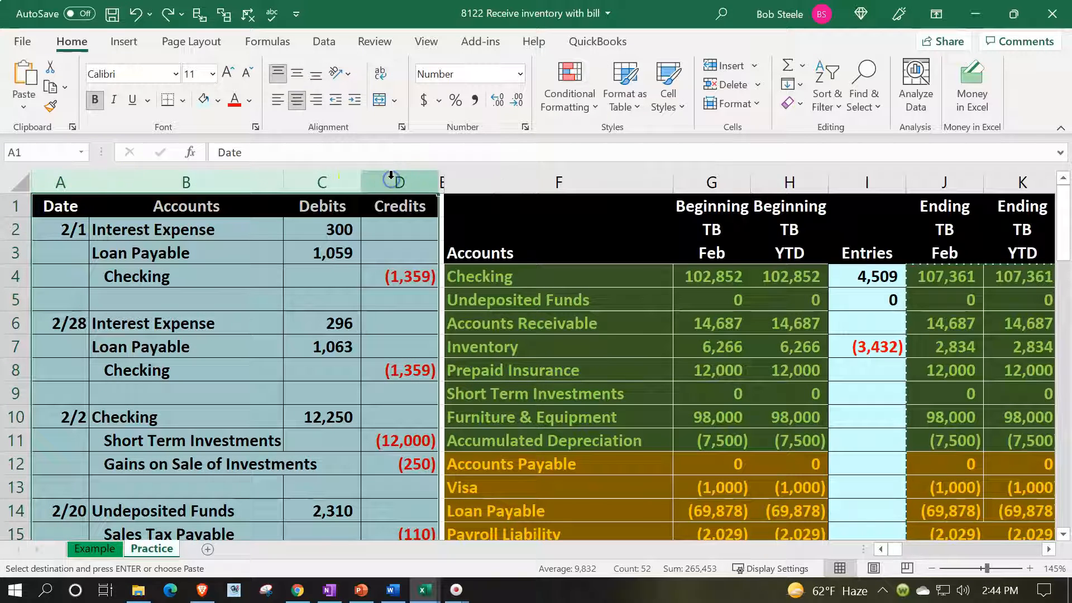
pyautogui.click(441, 180)
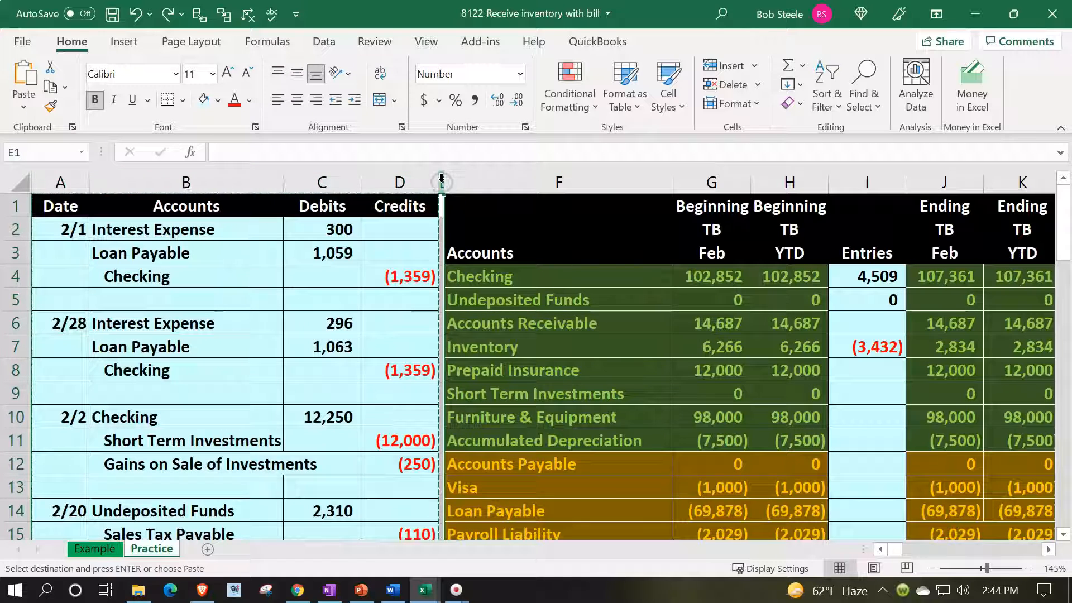
pyautogui.rightClick(441, 181)
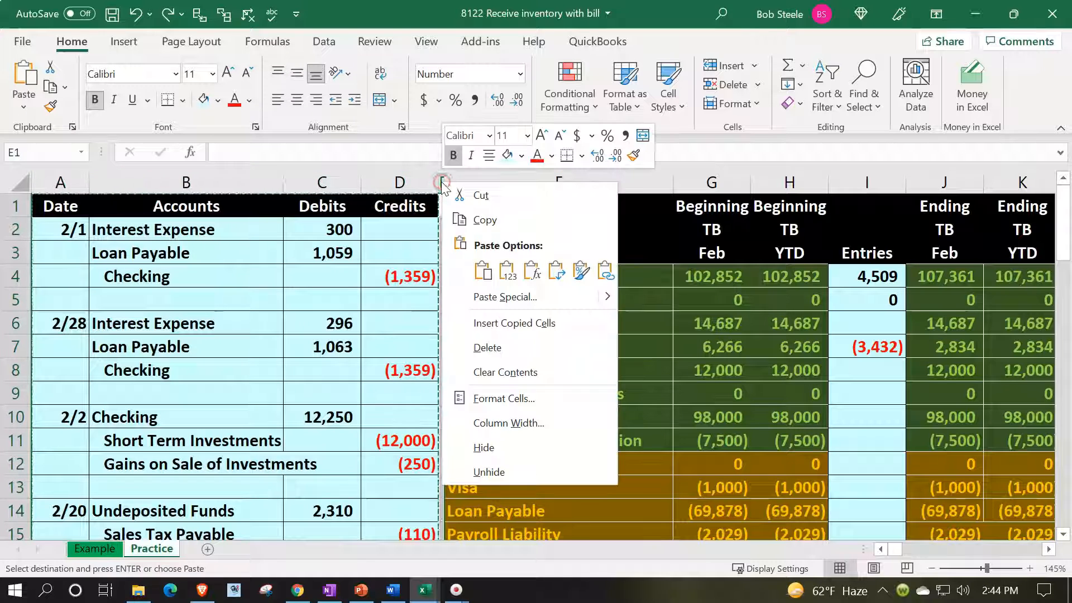
pyautogui.click(483, 324)
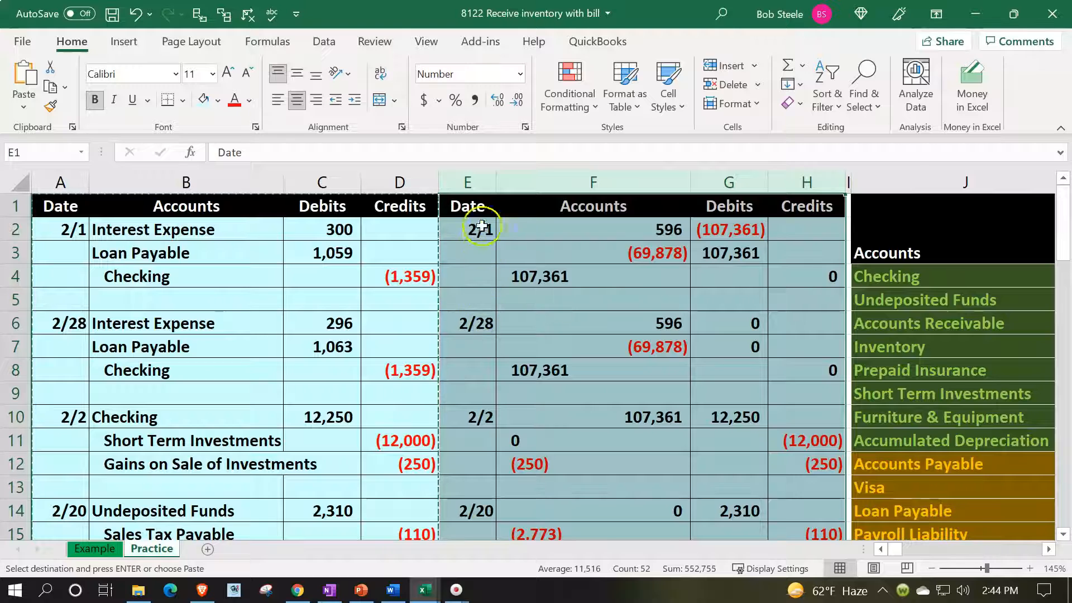
pyautogui.moveTo(414, 184); pyautogui.dragTo(458, 184)
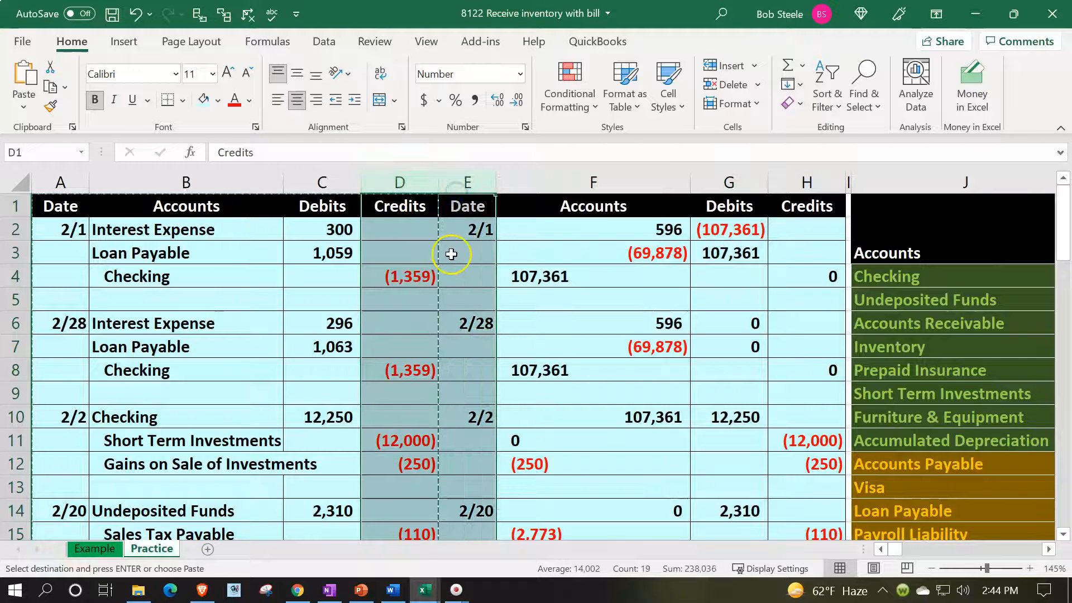
# Copy the narrow separator column I and insert it before column E to divide the two journal blocks.
pyautogui.click(848, 182)
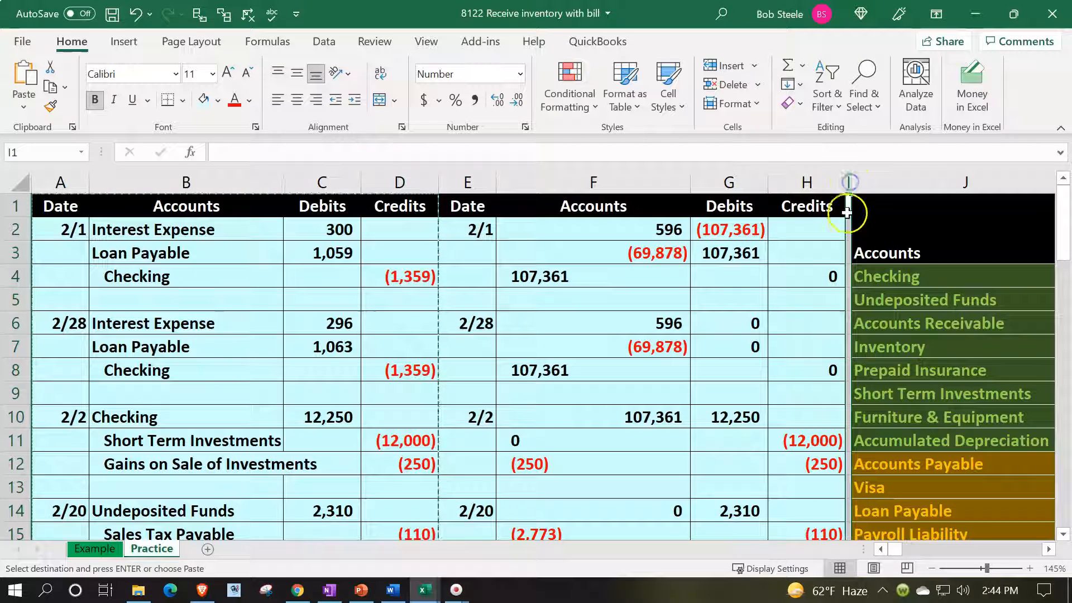
pyautogui.rightClick(848, 225)
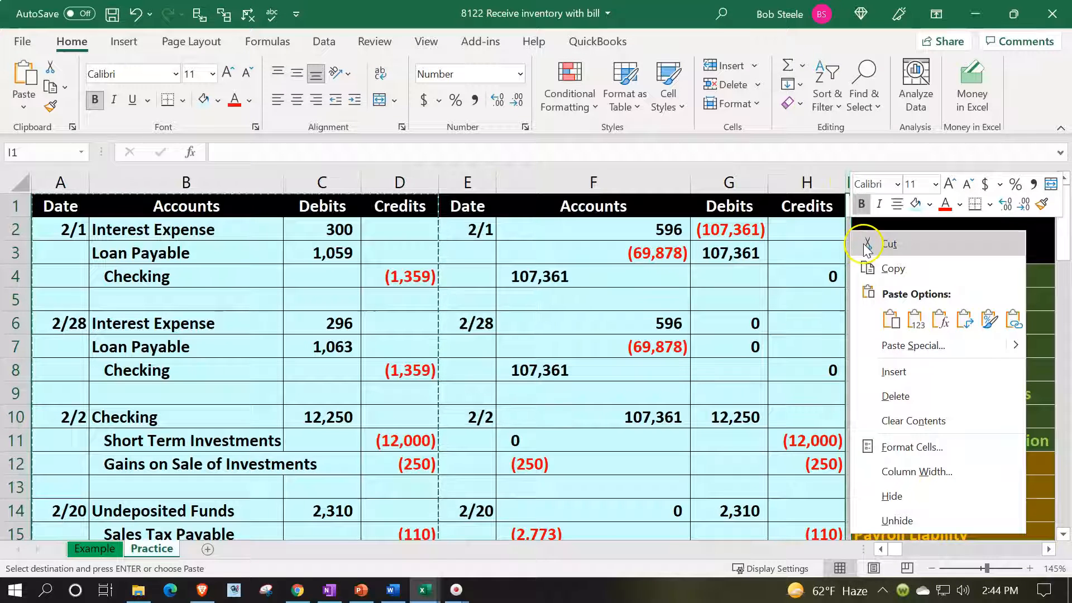
pyautogui.click(888, 268)
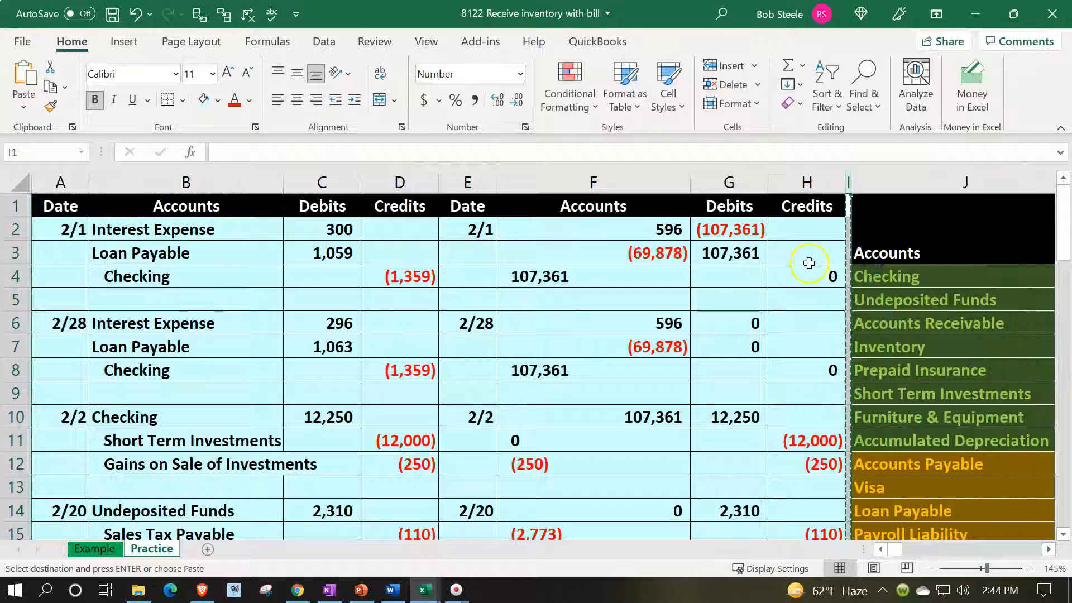
pyautogui.click(463, 184)
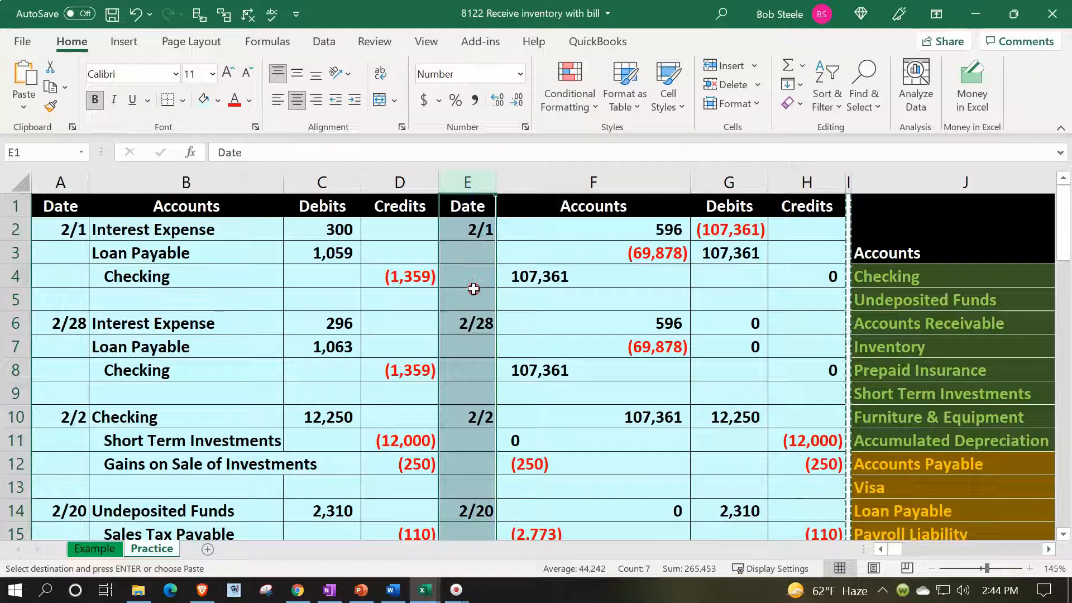
pyautogui.rightClick(474, 289)
pyautogui.click(520, 413)
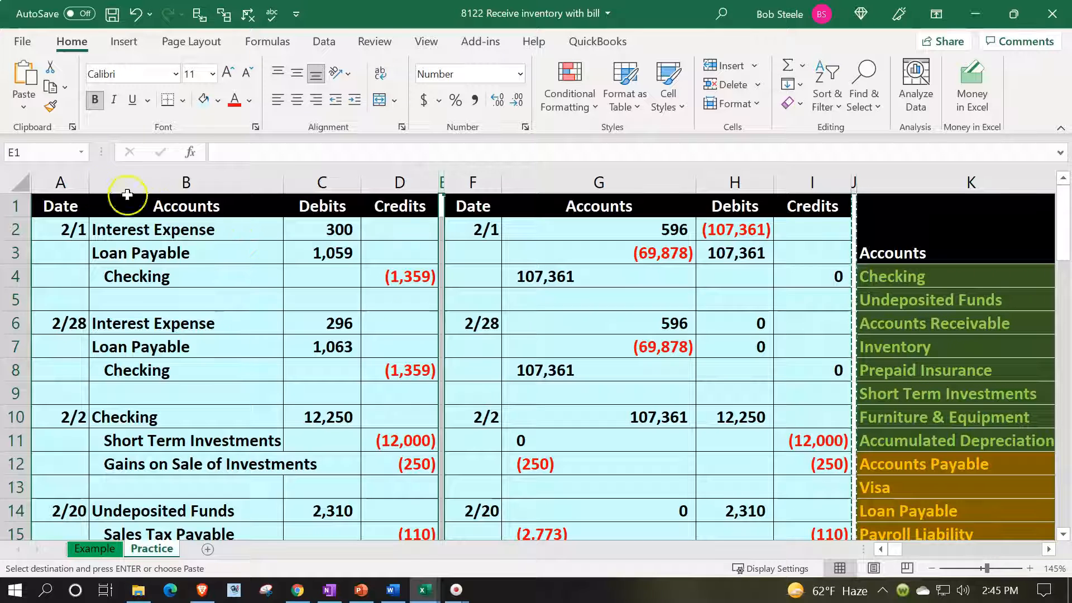
# Hide columns A through E, containing the original journal entries and their separator.
pyautogui.click(61, 181)
pyautogui.moveTo(62, 181); pyautogui.dragTo(440, 183)
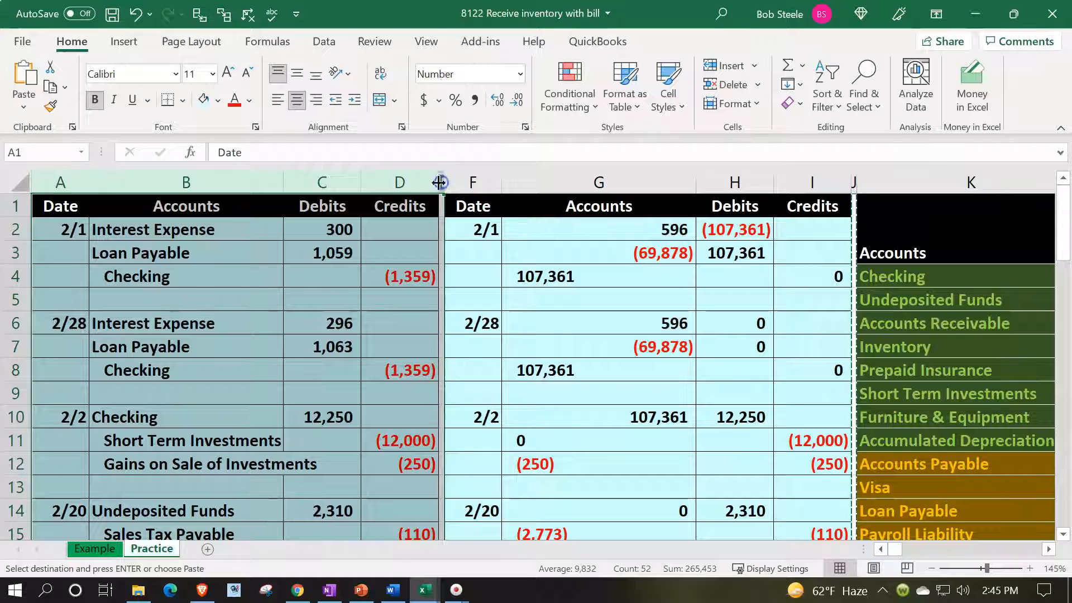
pyautogui.rightClick(243, 317)
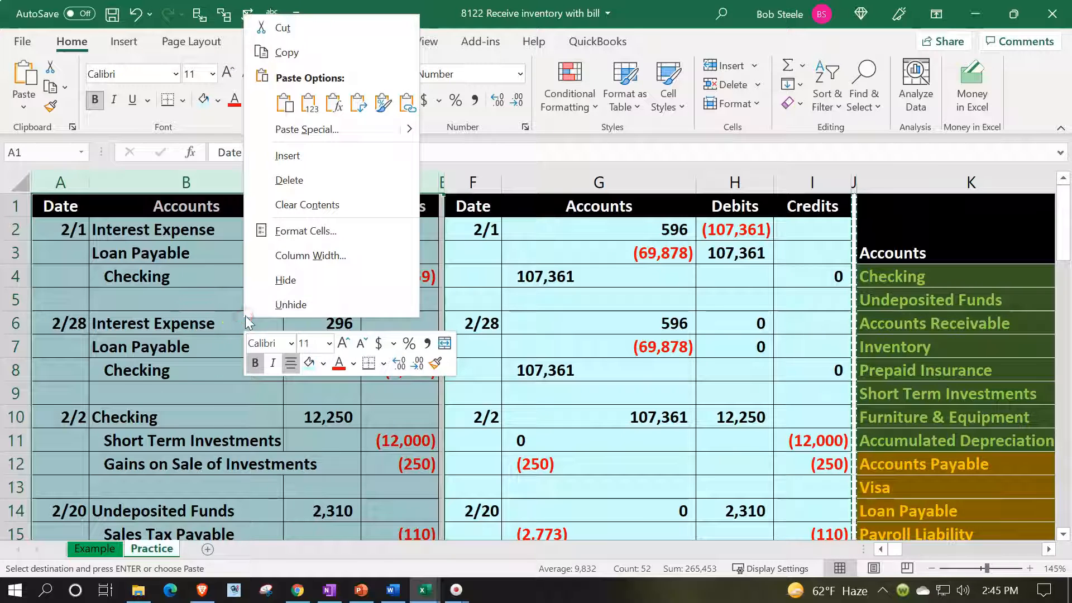
pyautogui.click(274, 282)
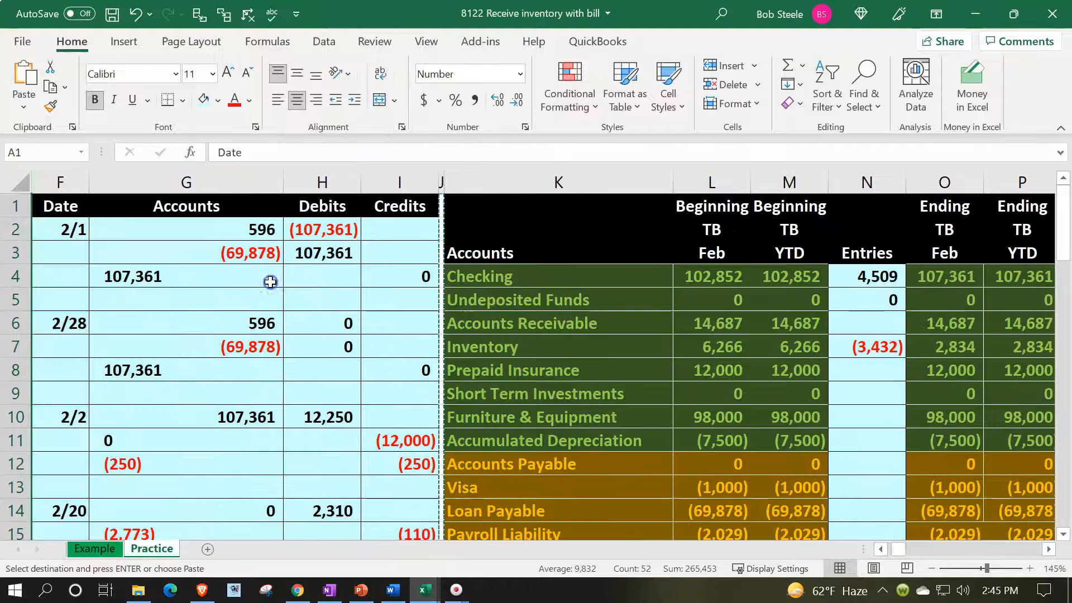
# Apply the formatting of row 2 in columns F to I to the journal rows below and clear the copied entries.
pyautogui.moveTo(60, 230); pyautogui.dragTo(391, 230)
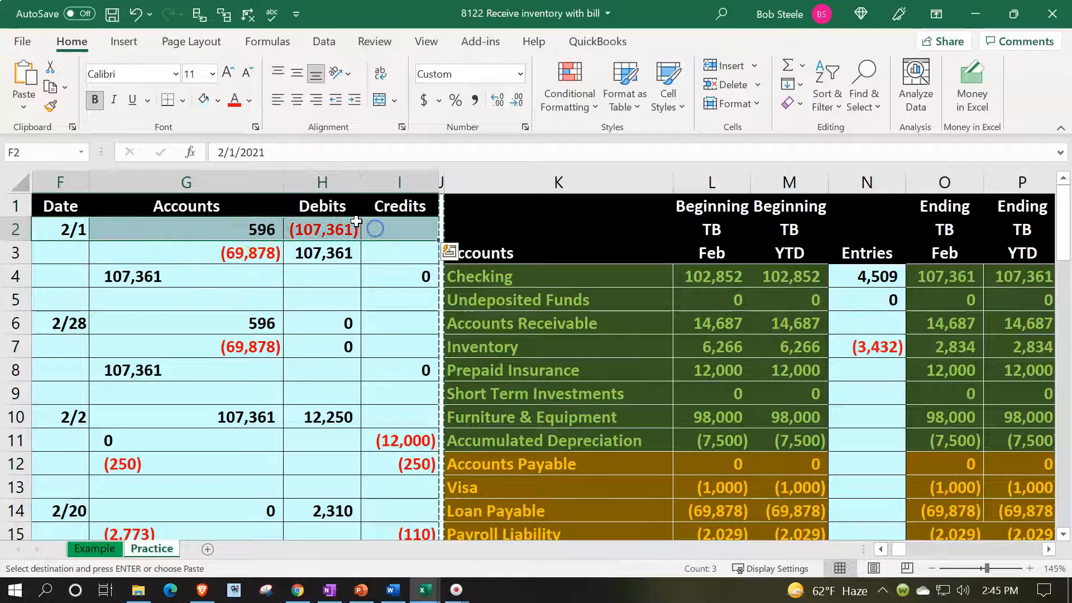
pyautogui.click(50, 106)
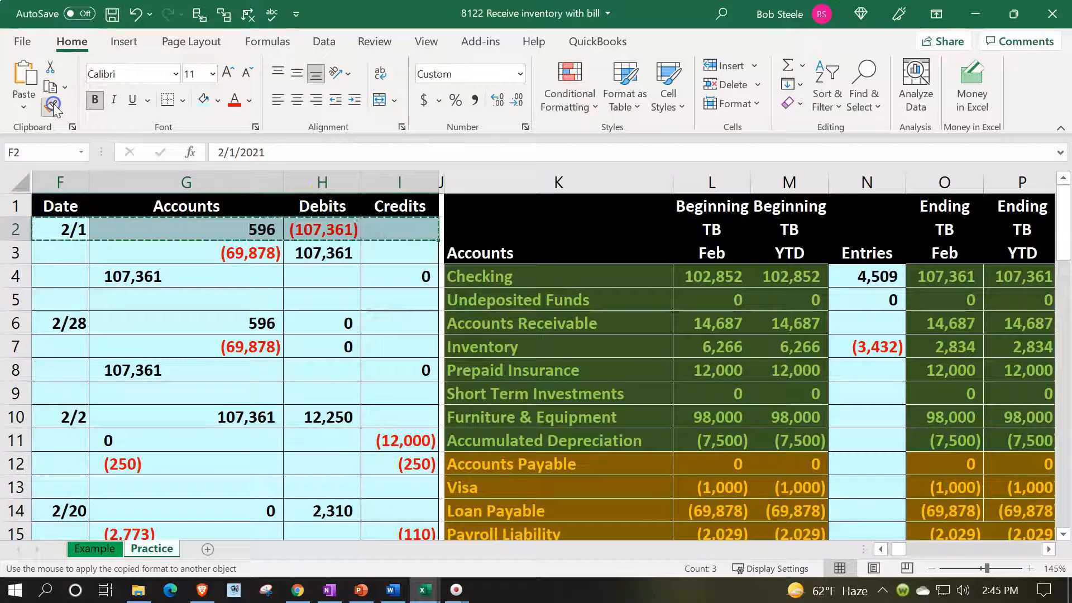
pyautogui.moveTo(67, 230)
pyautogui.mouseDown()
pyautogui.moveTo(233, 294)
pyautogui.moveTo(337, 366)
pyautogui.moveTo(370, 476)
pyautogui.moveTo(371, 547)
pyautogui.moveTo(383, 350)
pyautogui.mouseUp()
pyautogui.scroll(8, 382, 351)
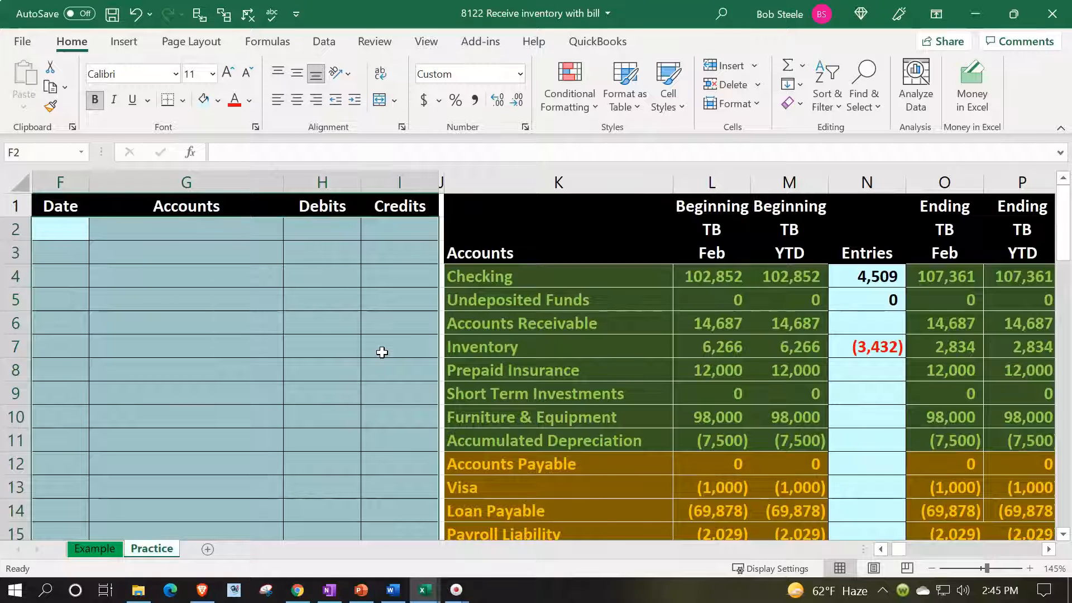
pyautogui.click(380, 351)
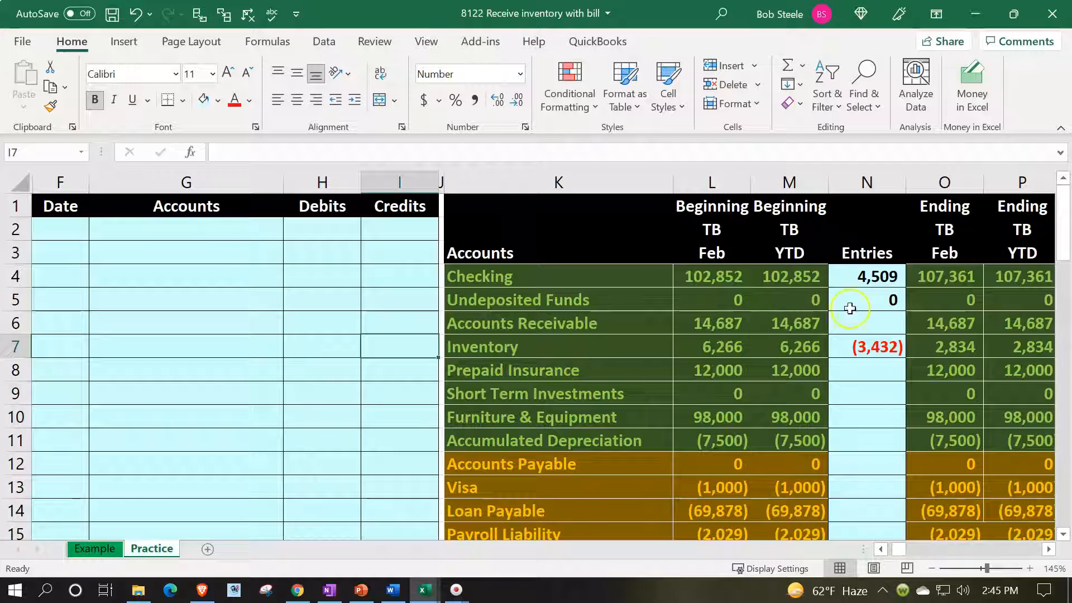
# Clear the old amounts from the trial balance's Entries column, starting at N4.
pyautogui.click(870, 277)
pyautogui.moveTo(869, 277); pyautogui.dragTo(865, 443)
pyautogui.scroll(6, 864, 442)
pyautogui.click(856, 426)
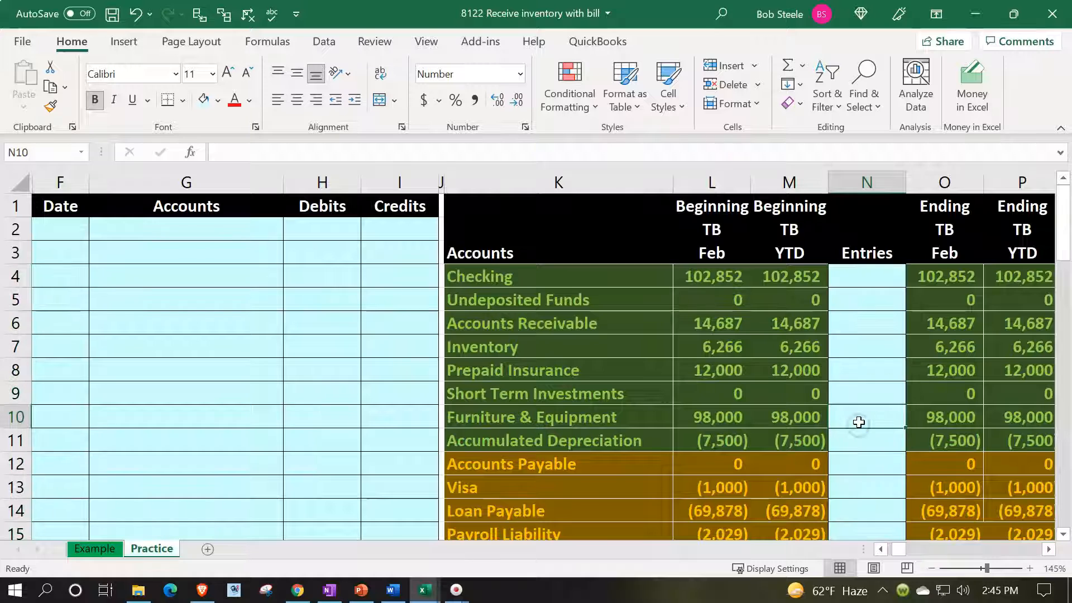
pyautogui.click(545, 366)
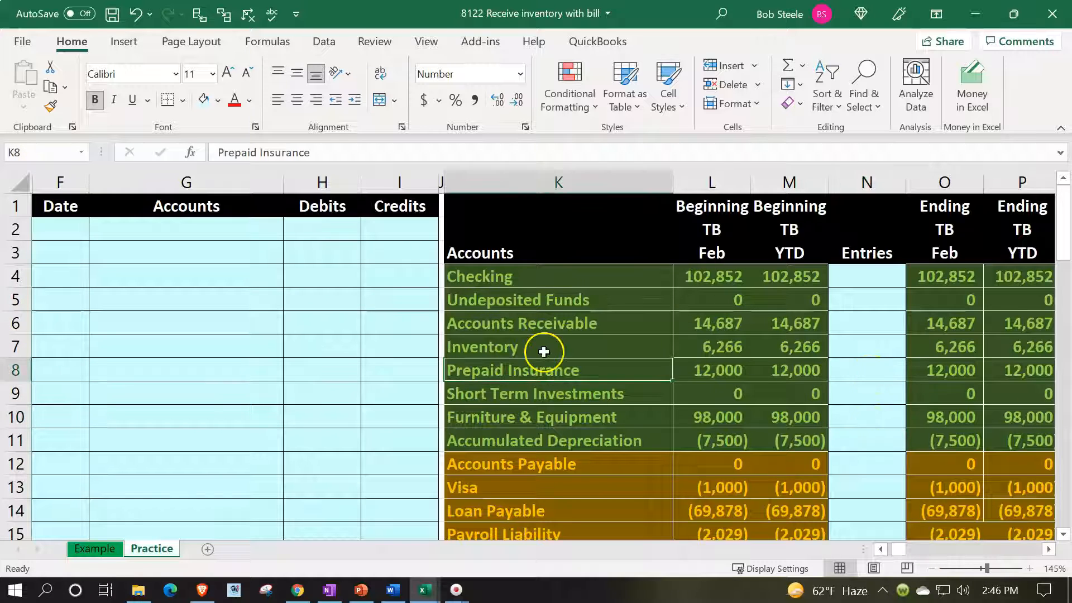
pyautogui.click(528, 326)
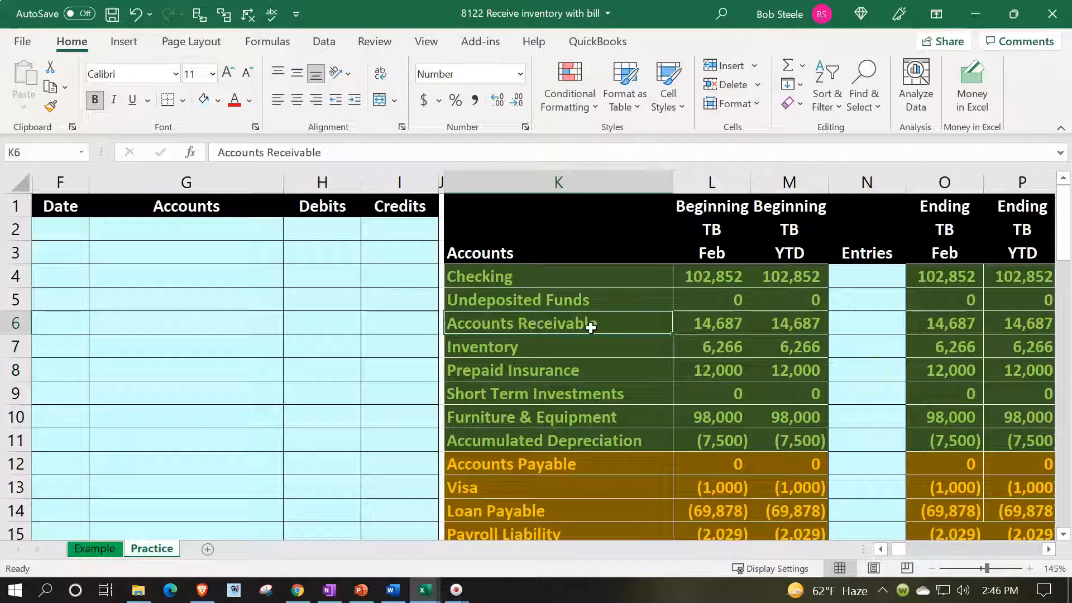
pyautogui.click(866, 298)
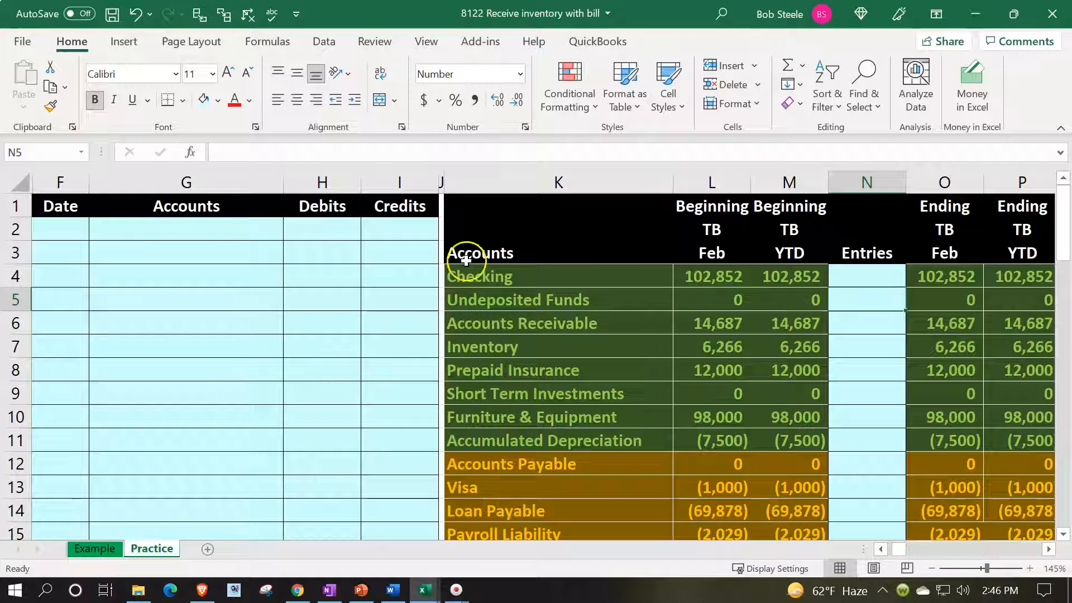
# Enter the date 2/22 in F2 for the new journal entry.
pyautogui.click(78, 230)
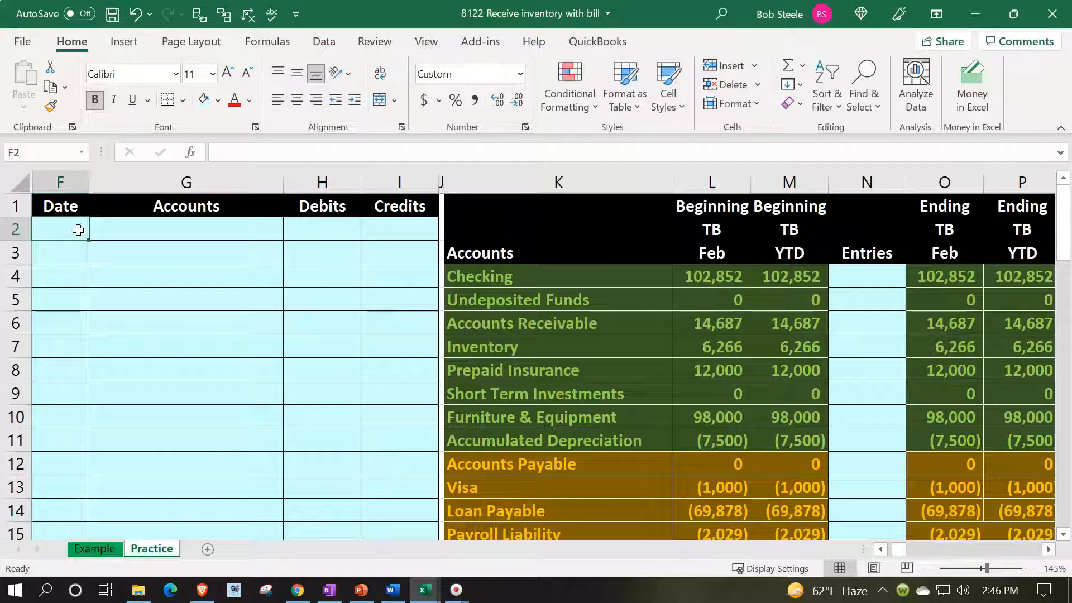
pyautogui.write('2/23')
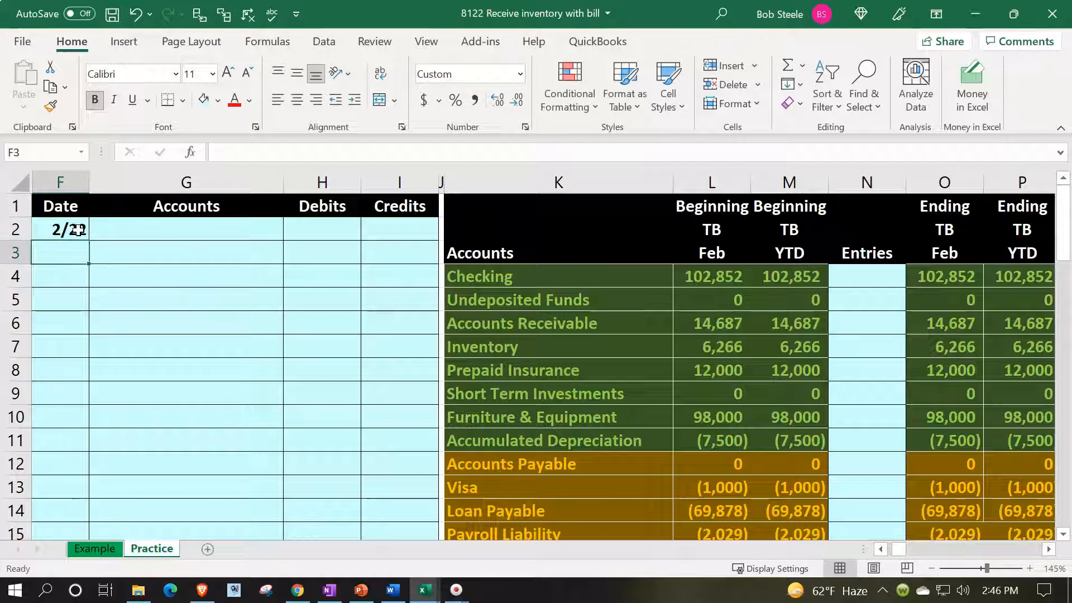
pyautogui.press('Tab')
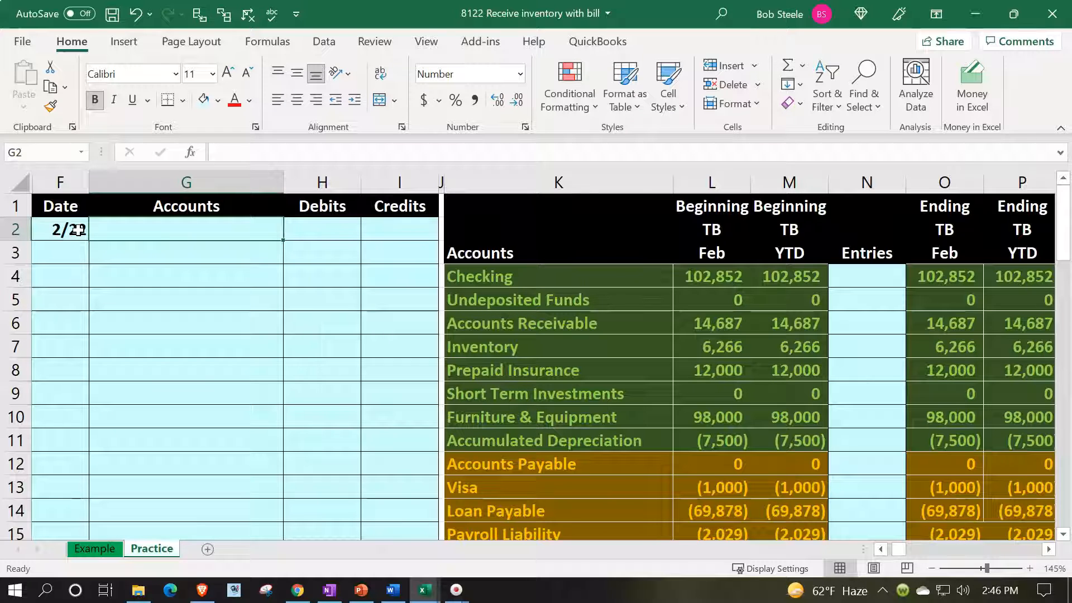
# Fill in the entry's first account in G2 with a formula referencing Inventory in the trial balance, cell K7.
pyautogui.write('=')
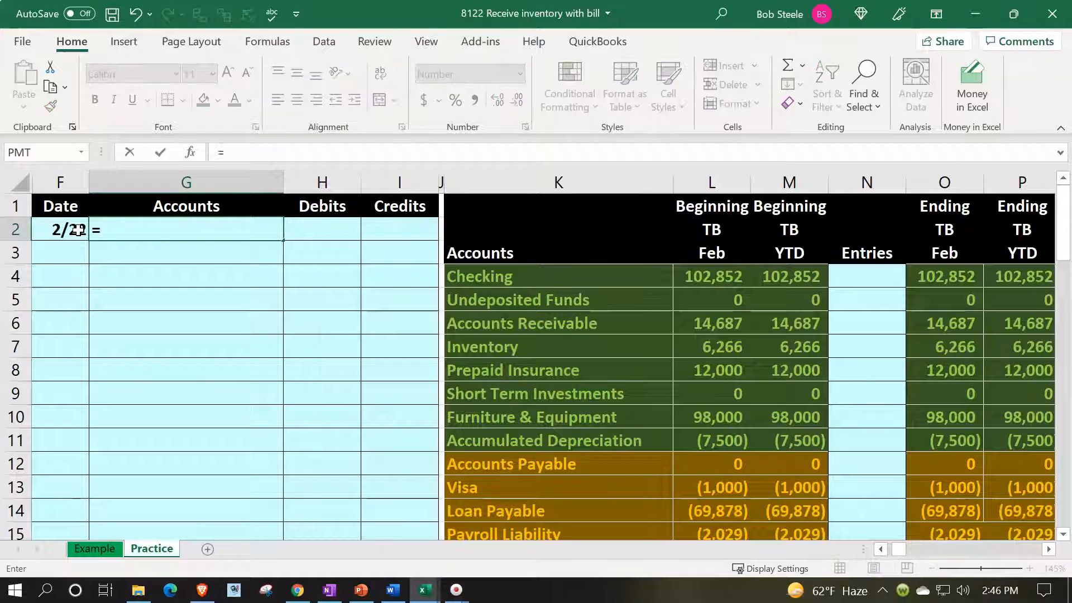
pyautogui.press('Right')
pyautogui.press('Right')
pyautogui.press('Right')
pyautogui.press('Right')
pyautogui.press('Down')
pyautogui.press('Down')
pyautogui.press('Down')
# Fill in the entry's second account in G3 with a formula referencing Accounts Payable in the trial balance, cell K12.
pyautogui.press('Down')
pyautogui.press('Down')
pyautogui.press('Return')
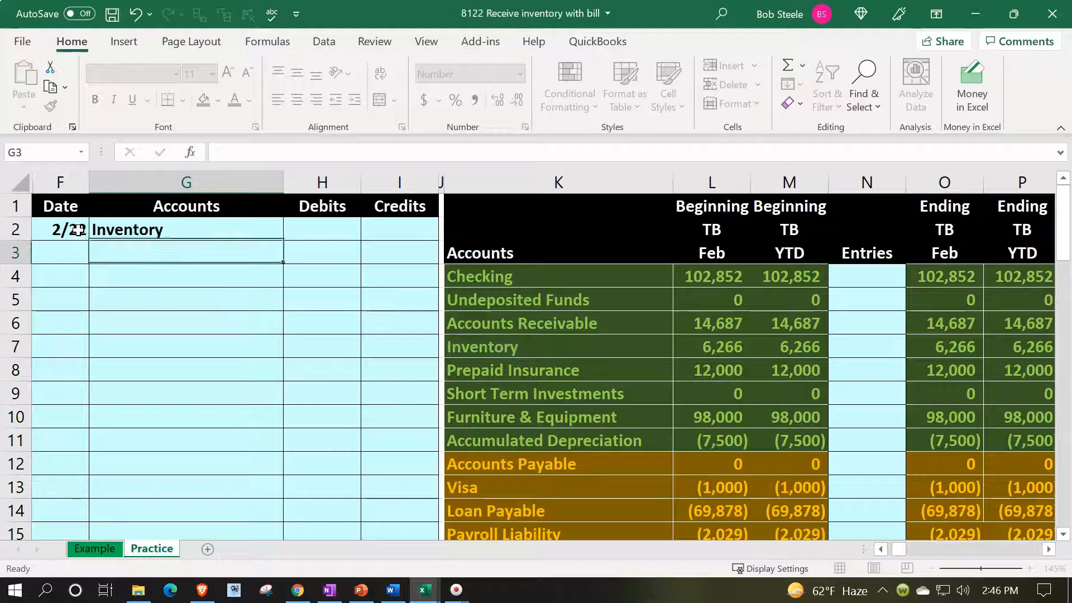
pyautogui.write('=')
pyautogui.press('Right')
pyautogui.press('Right')
pyautogui.press('Right')
pyautogui.press('Right')
pyautogui.press('Down')
pyautogui.press('Down')
pyautogui.press('Down')
pyautogui.press('Down')
pyautogui.press('Down')
pyautogui.press('Down')
pyautogui.press('Down')
pyautogui.press('Down')
pyautogui.press('Down')
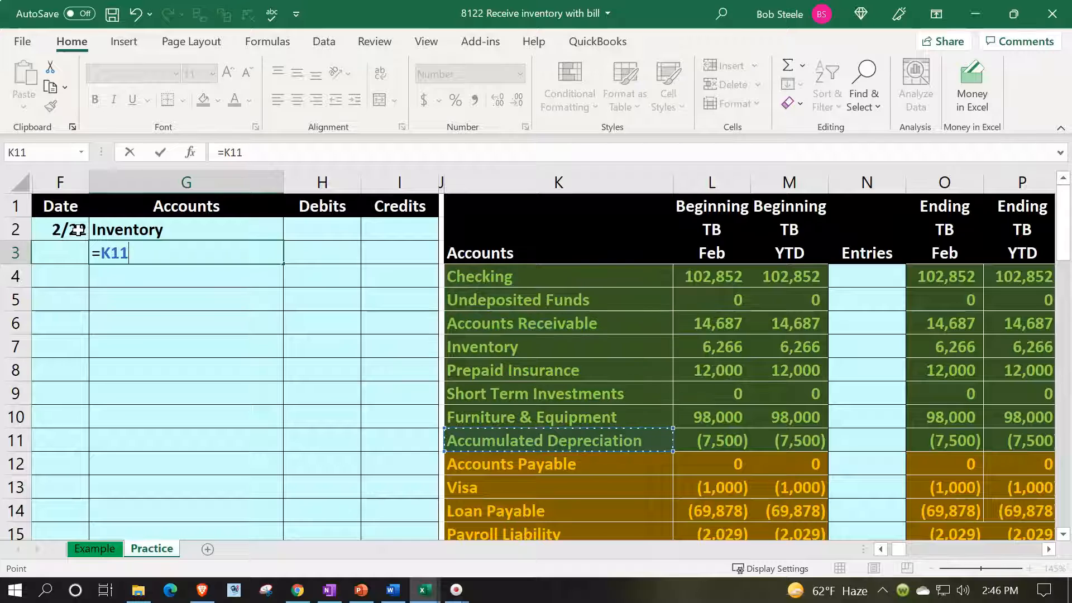
pyautogui.press('Return')
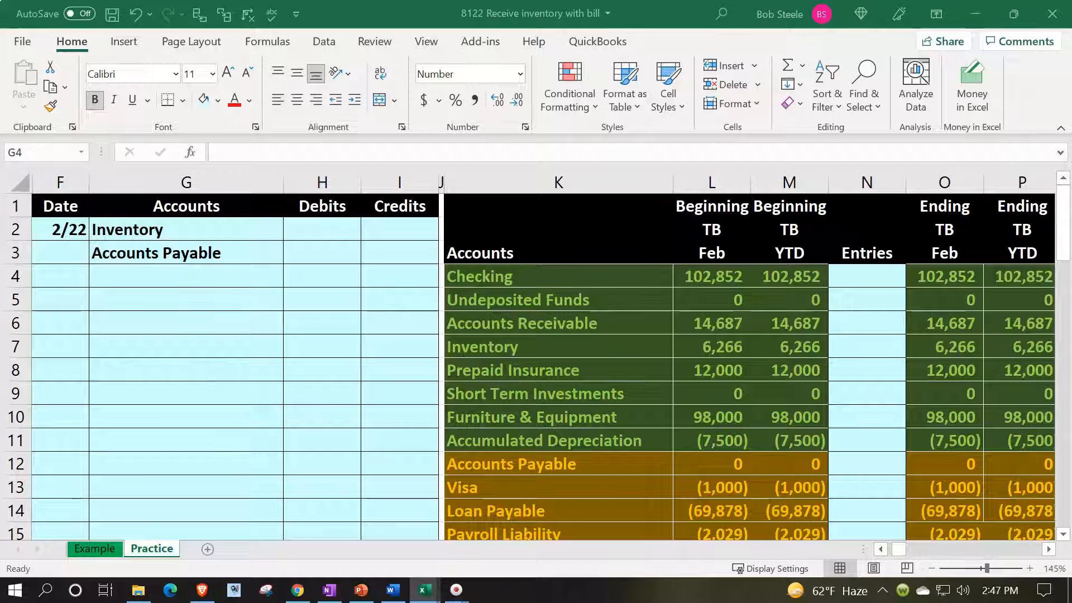
# Label the unused inventory subsidiary ledger card in DW27 as SQ.
pyautogui.click(304, 376)
pyautogui.press('Right')
pyautogui.press('Right')
pyautogui.press('Right')
pyautogui.press('Right')
pyautogui.press('Right')
pyautogui.press('Right')
pyautogui.press('Right')
pyautogui.press('Right')
pyautogui.press('Right')
pyautogui.press('Right')
pyautogui.press('Right')
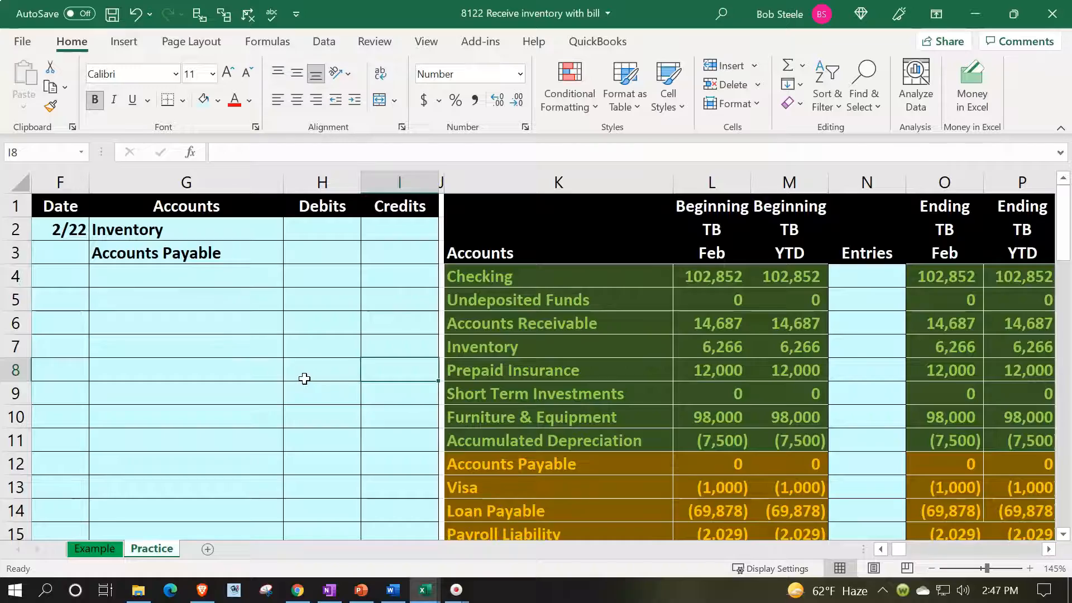
pyautogui.press('Right')
pyautogui.press('Right')
pyautogui.press('Right')
pyautogui.press('Right')
pyautogui.press('Right')
pyautogui.press('Right')
pyautogui.press('Right')
pyautogui.press('Right')
pyautogui.press('Right')
pyautogui.press('Right')
pyautogui.press('Right')
pyautogui.press('Right')
pyautogui.press('Right')
pyautogui.press('Right')
pyautogui.press('Right')
pyautogui.press('Right')
pyautogui.press('Right')
pyautogui.press('Right')
pyautogui.press('Right')
pyautogui.press('Right')
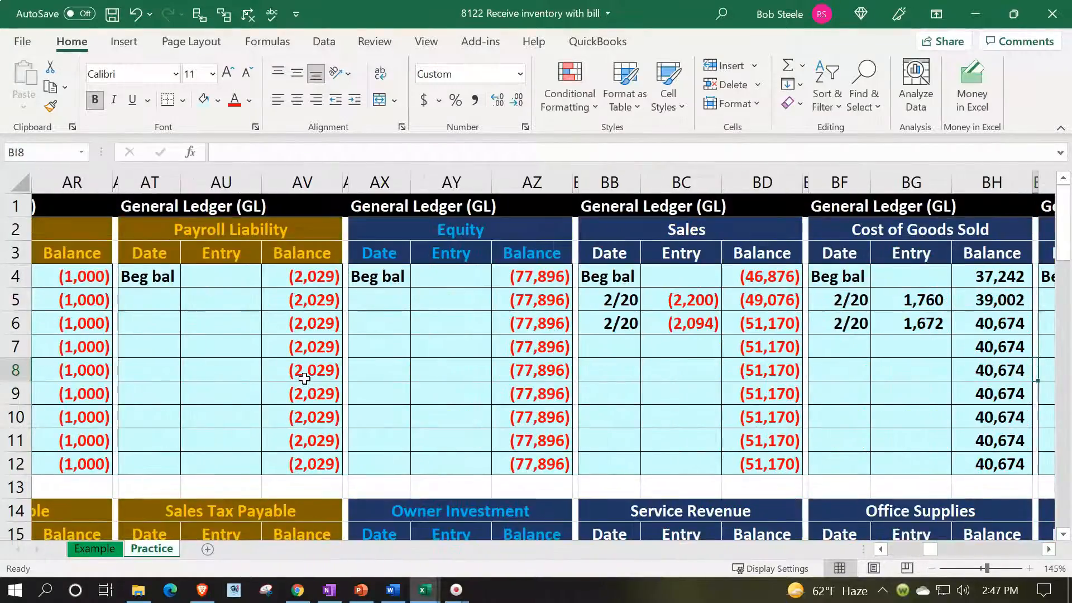
pyautogui.press('Right')
pyautogui.press('Right')
pyautogui.press('Right')
pyautogui.press('Right')
pyautogui.press('Right')
pyautogui.press('Right')
pyautogui.press('Right')
pyautogui.press('Right')
pyautogui.press('Right')
pyautogui.press('Right')
pyautogui.press('Right')
pyautogui.press('Right')
pyautogui.press('Right')
pyautogui.press('Right')
pyautogui.press('Right')
pyautogui.press('Right')
pyautogui.press('Right')
pyautogui.press('Right')
pyautogui.press('Right')
pyautogui.press('Right')
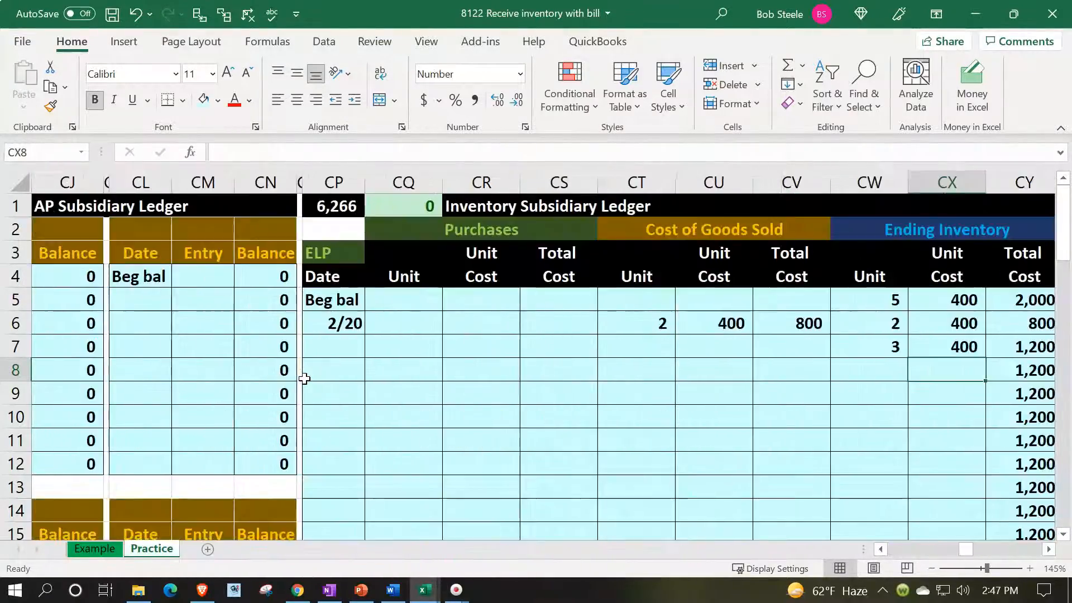
pyautogui.press('Right')
pyautogui.press('Right')
pyautogui.press('Right')
pyautogui.press('Right')
pyautogui.press('Right')
pyautogui.press('Right')
pyautogui.press('Right')
pyautogui.press('Right')
pyautogui.press('Right')
pyautogui.press('Right')
pyautogui.press('Right')
pyautogui.press('Right')
pyautogui.press('Right')
pyautogui.press('Right')
pyautogui.press('Right')
pyautogui.press('Right')
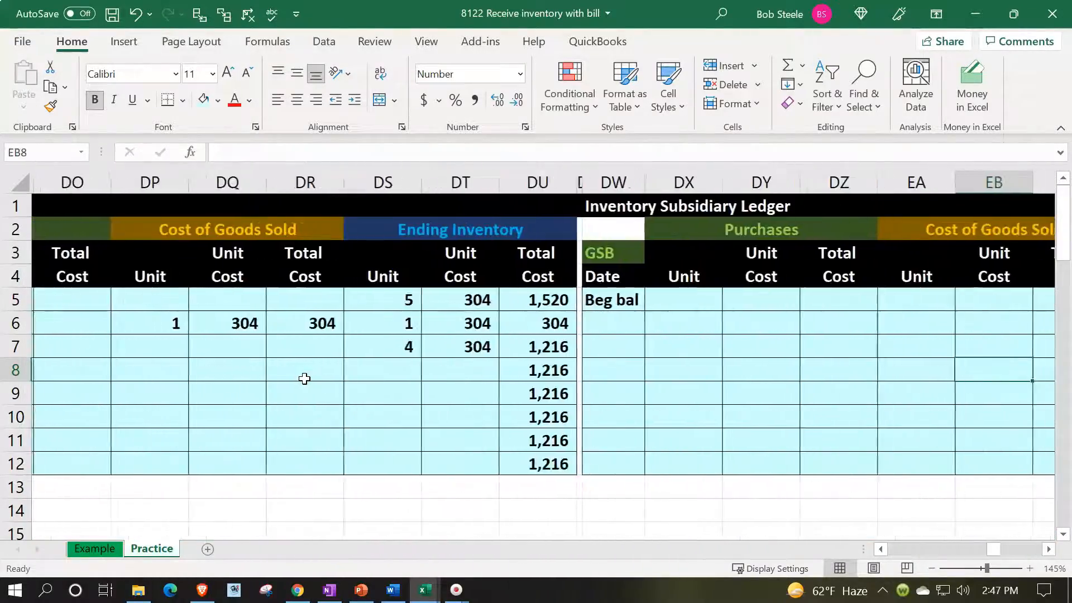
pyautogui.press('Right')
pyautogui.press('Right')
pyautogui.press('Right')
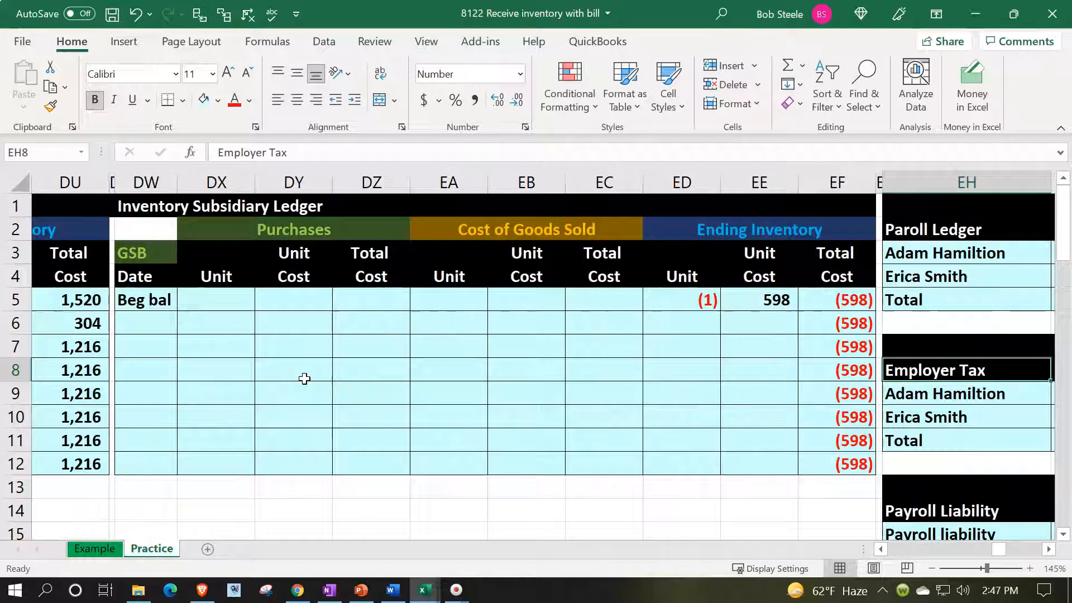
pyautogui.scroll(-7, 304, 379)
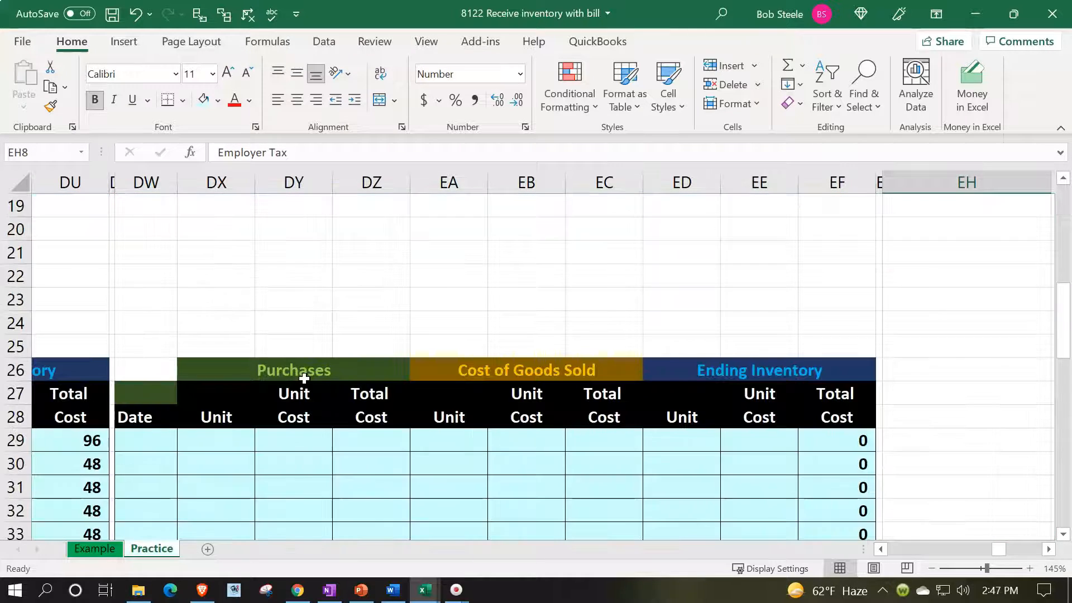
pyautogui.click(139, 187)
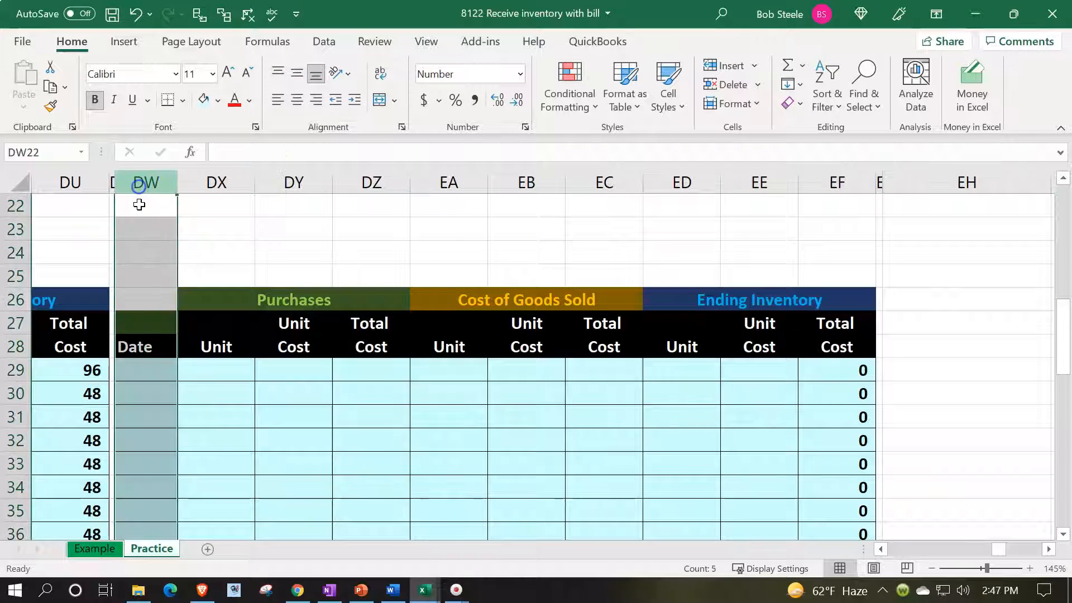
pyautogui.click(147, 320)
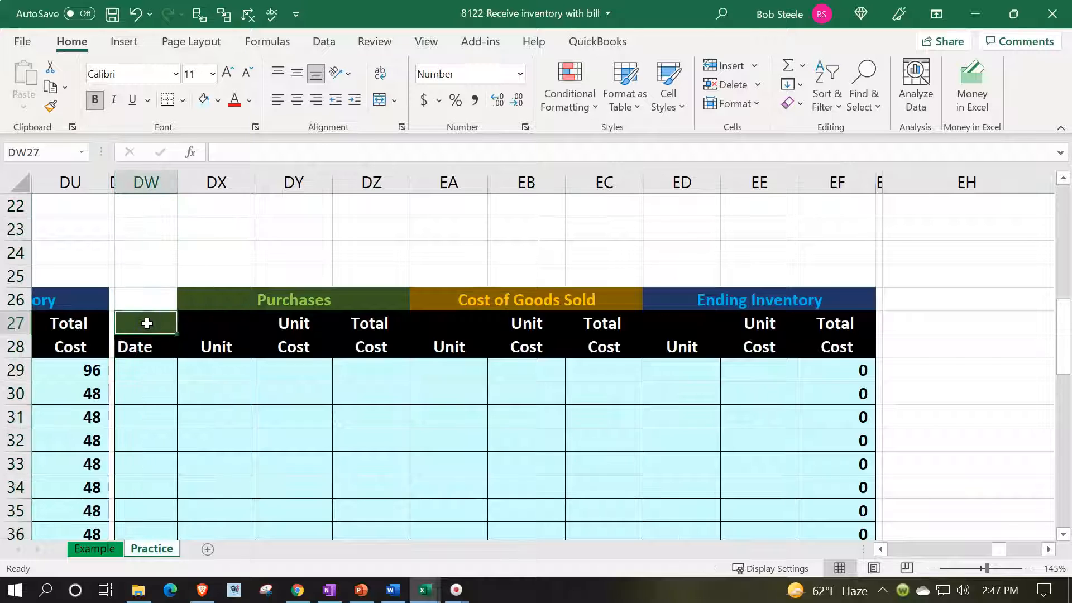
pyautogui.write('SQ')
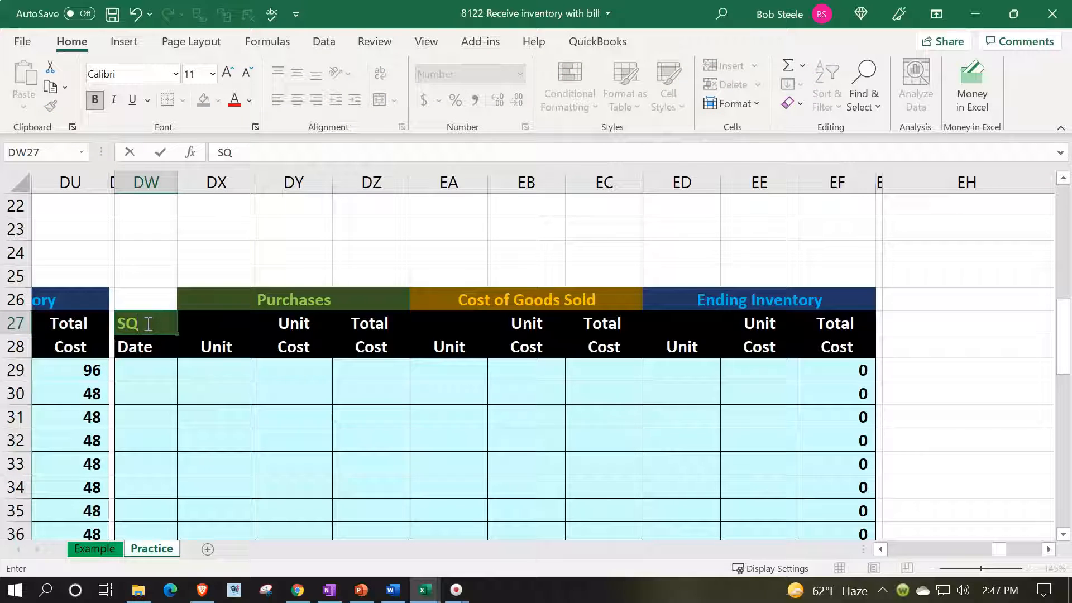
pyautogui.press('Return')
pyautogui.press('Return')
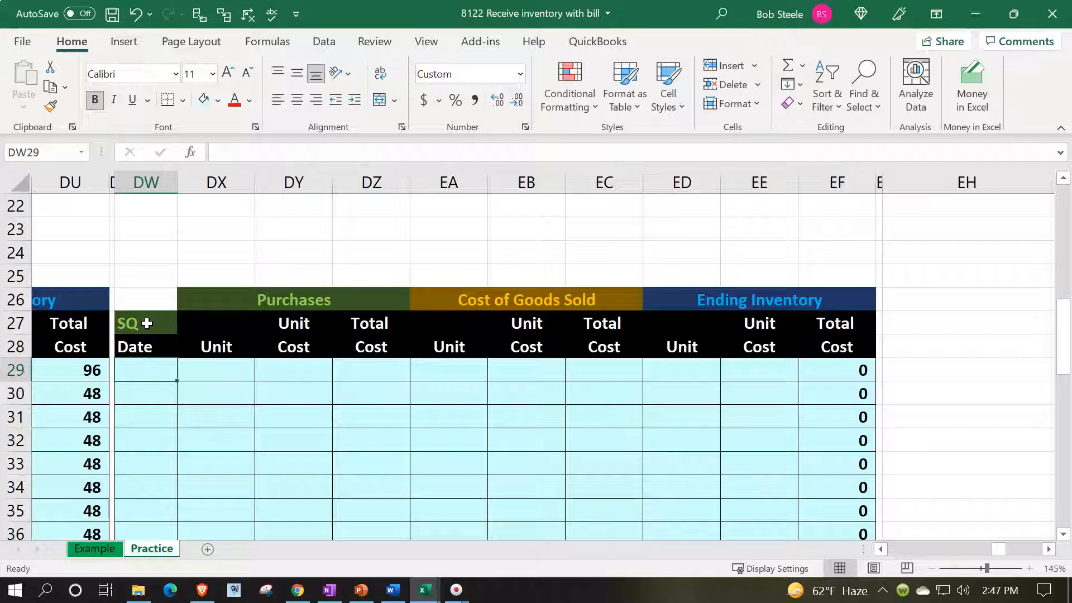
# Record the 2/22 purchase in row 29 of the SQ card: 20 units, unit cost 168, total cost 3360.
pyautogui.write('2/22')
pyautogui.press('Tab')
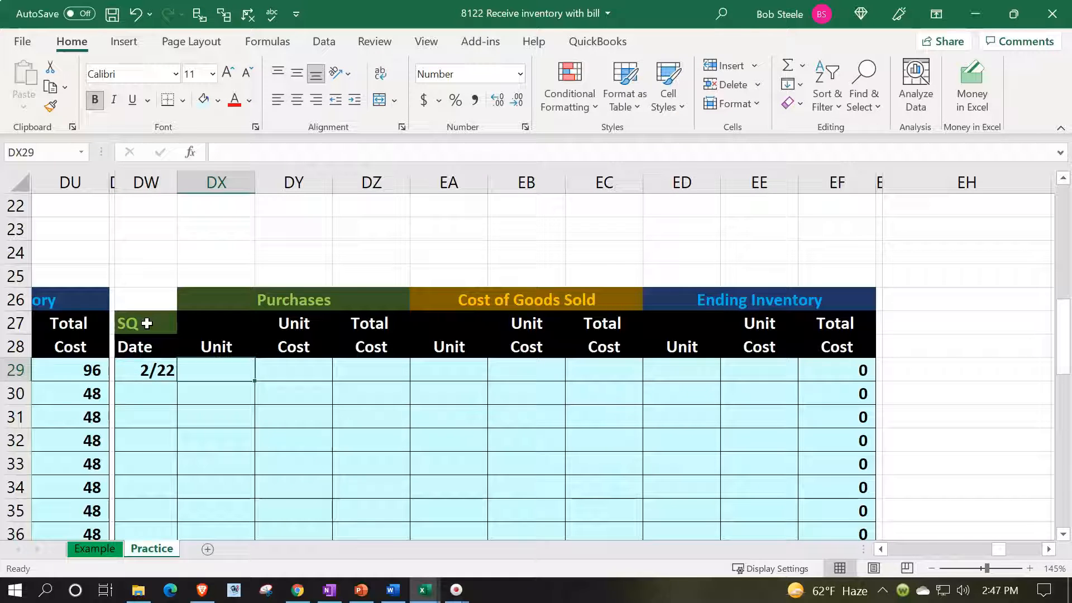
pyautogui.write('20')
pyautogui.press('Tab')
pyautogui.write('168')
pyautogui.press('Tab')
pyautogui.write('3360')
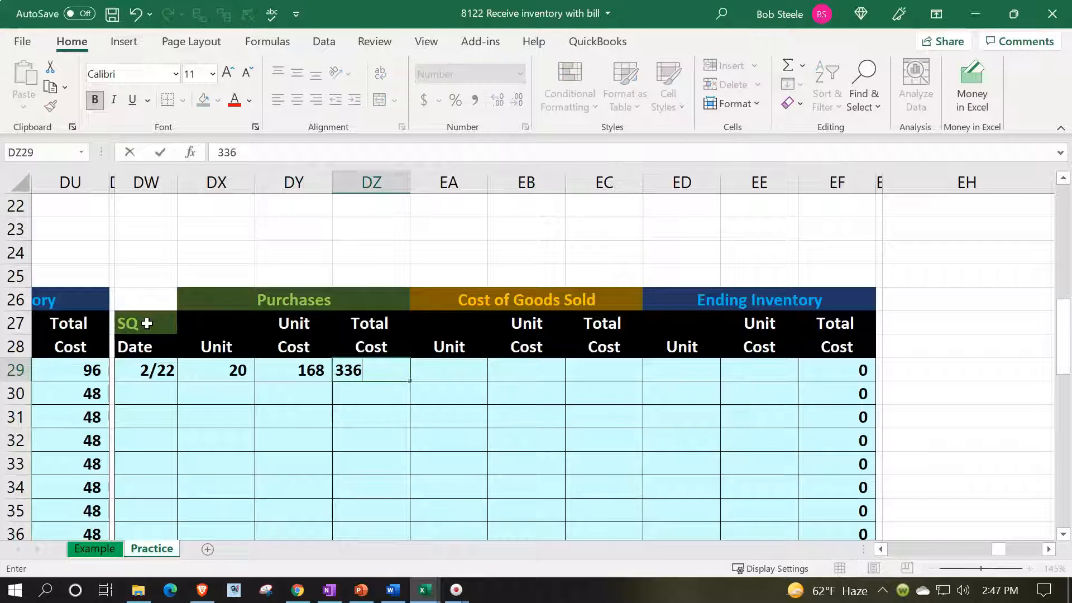
pyautogui.press('Return')
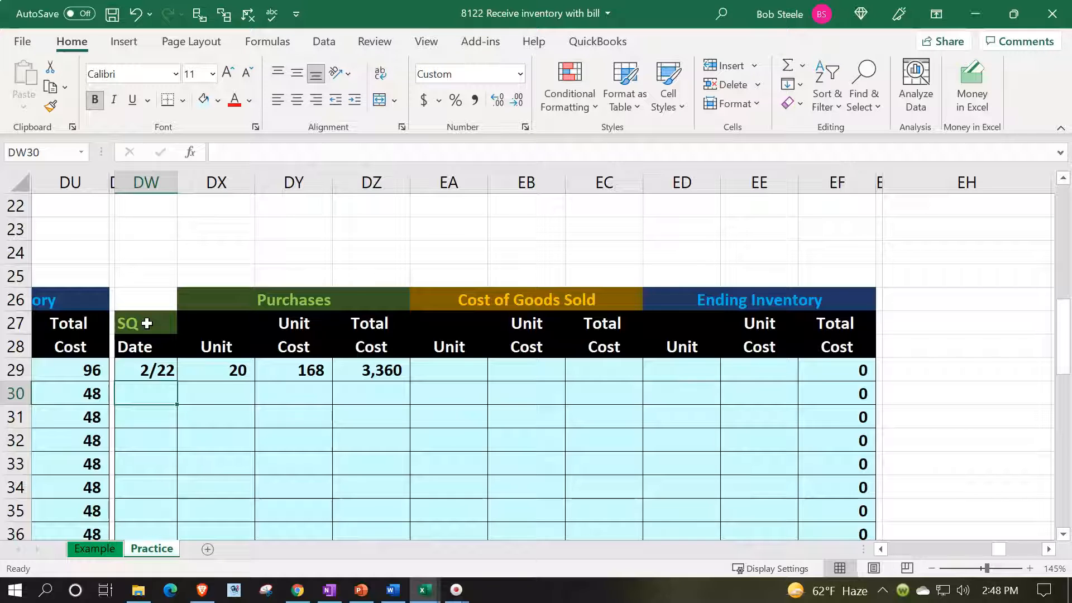
# Fill in the SQ card's ending inventory units in ED29 with a formula referencing the purchased units in DX29.
pyautogui.press('Right')
pyautogui.press('Right')
pyautogui.press('Right')
pyautogui.press('Right')
pyautogui.press('Up')
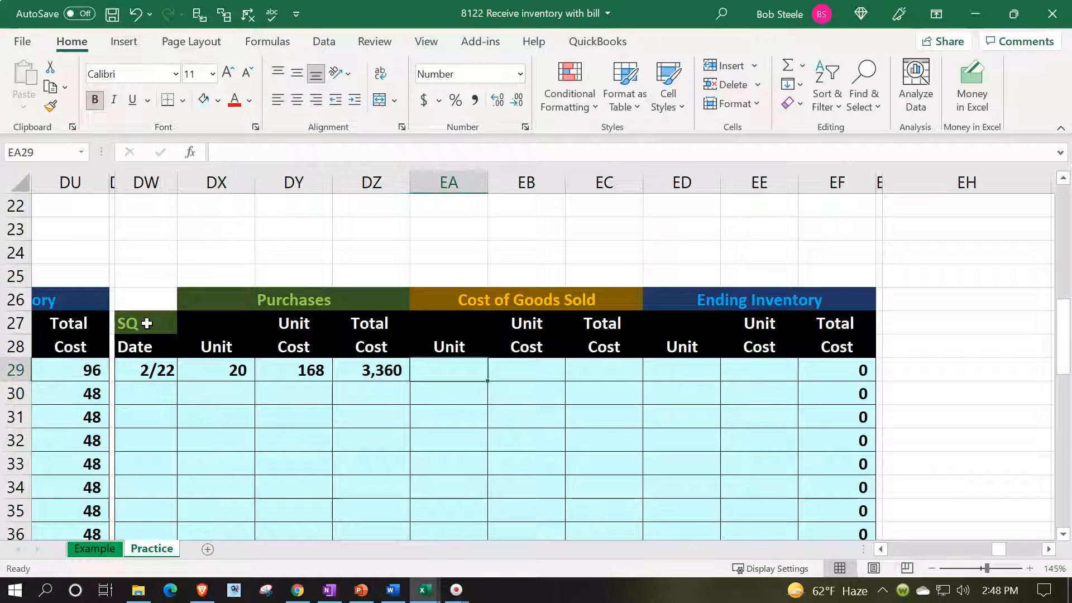
pyautogui.press('Right')
pyautogui.press('Right')
pyautogui.press('Right')
pyautogui.write('=')
pyautogui.press('Left')
pyautogui.press('Left')
# Fill in the SQ card's ending inventory unit cost in EE29 with a formula referencing the purchase unit cost in DY29.
pyautogui.press('Left')
pyautogui.press('Left')
pyautogui.press('Left')
pyautogui.press('Left')
pyautogui.press('Tab')
pyautogui.write('+')
pyautogui.press('Left')
pyautogui.press('Left')
pyautogui.press('Left')
pyautogui.press('Left')
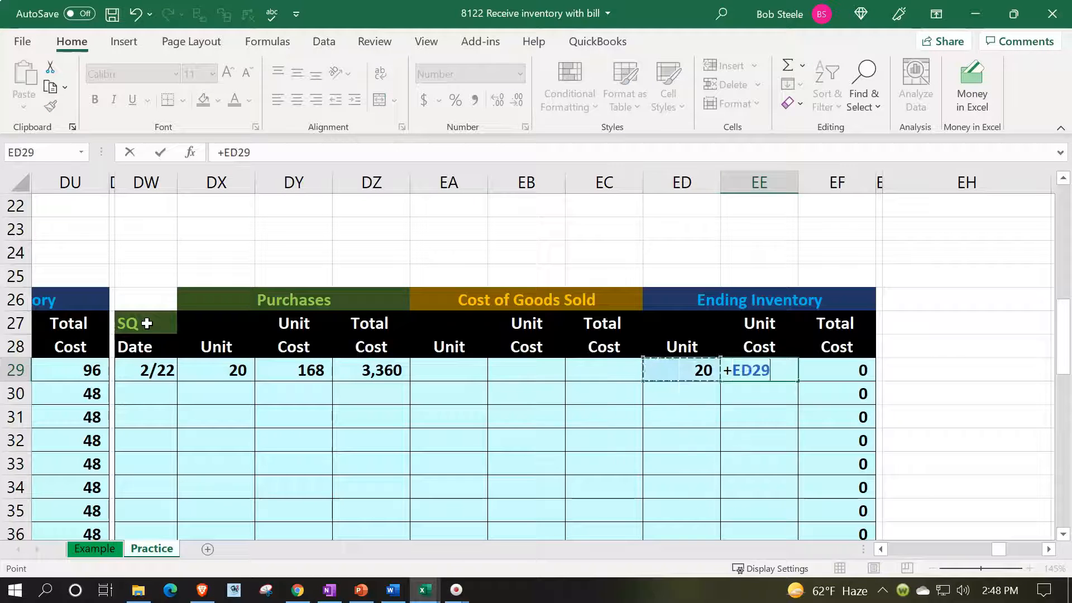
# Calculate the SQ card's ending inventory total cost in EF29 as units times unit cost, ED29 times EE29.
pyautogui.press('Left')
pyautogui.press('Left')
pyautogui.press('Tab')
pyautogui.write('+')
pyautogui.press('Left')
pyautogui.press('Left')
pyautogui.write('*')
pyautogui.press('Left')
pyautogui.press('Return')
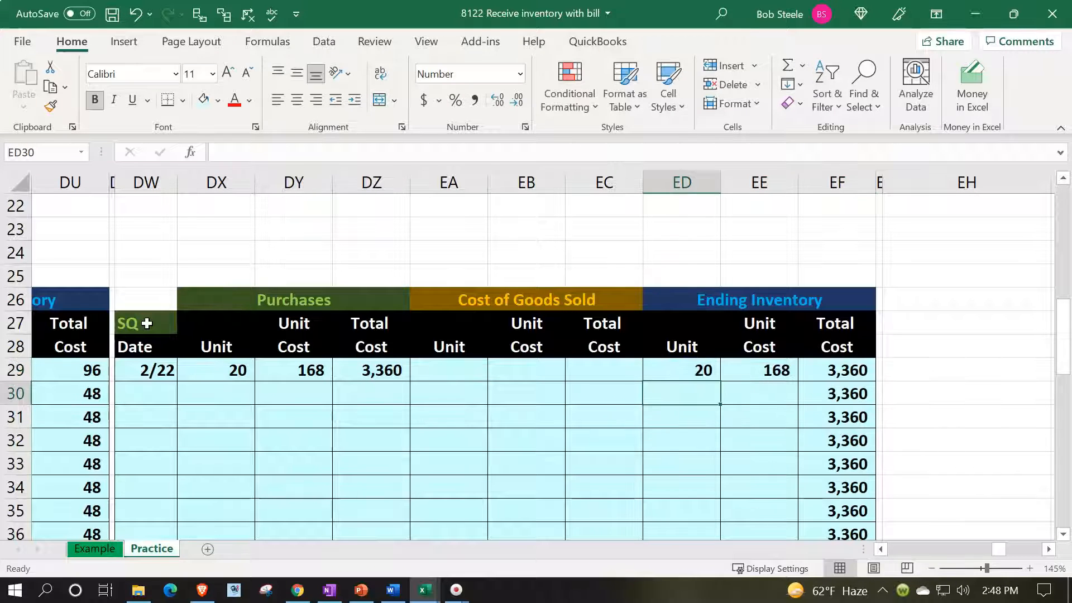
# Enter the journal's Inventory debit in H2 with a formula referencing the SQ card's purchase total cost in DZ29.
pyautogui.press('Up')
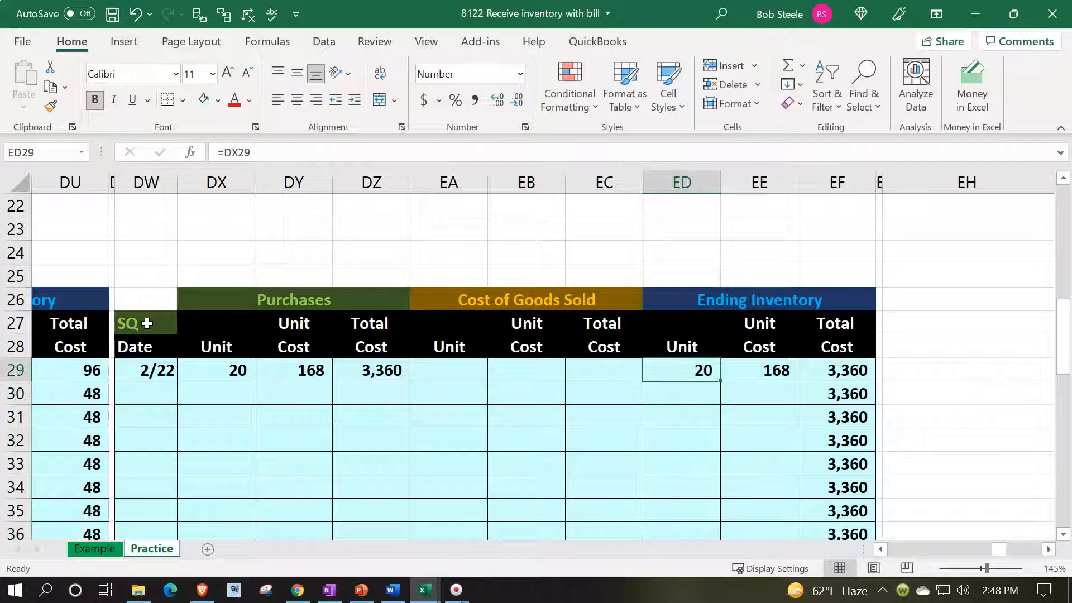
pyautogui.press('Left')
pyautogui.press('Left')
pyautogui.press('Left')
pyautogui.press('Left')
pyautogui.press('Left')
pyautogui.press('Left')
pyautogui.press('Left')
pyautogui.press('Left')
pyautogui.press('Left')
pyautogui.press('Left')
pyautogui.press('Left')
pyautogui.press('Left')
pyautogui.press('Left')
pyautogui.press('Left')
pyautogui.press('Left')
pyautogui.press('Left')
pyautogui.press('Left')
pyautogui.press('Left')
pyautogui.press('Left')
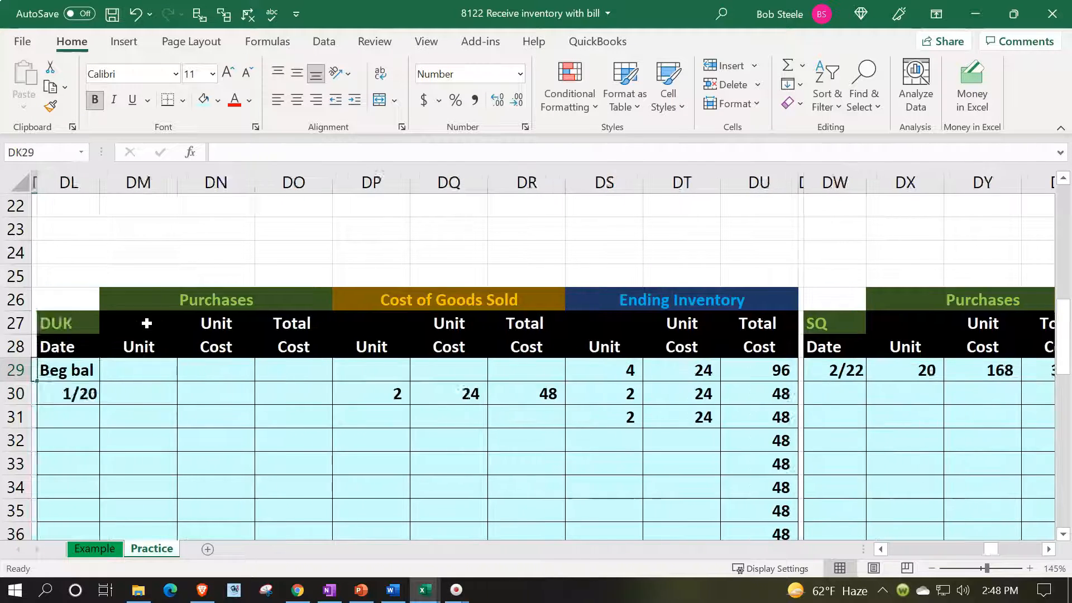
pyautogui.press('Left')
pyautogui.press('Left')
pyautogui.press('Left')
pyautogui.press('Left')
pyautogui.press('Left')
pyautogui.press('Left')
pyautogui.press('Left')
pyautogui.press('Left')
pyautogui.press('Left')
pyautogui.press('Left')
pyautogui.press('Left')
pyautogui.press('Left')
pyautogui.press('Left')
pyautogui.press('Left')
pyautogui.press('Left')
pyautogui.press('Left')
pyautogui.press('Left')
pyautogui.press('Left')
pyautogui.press('Left')
pyautogui.press('Left')
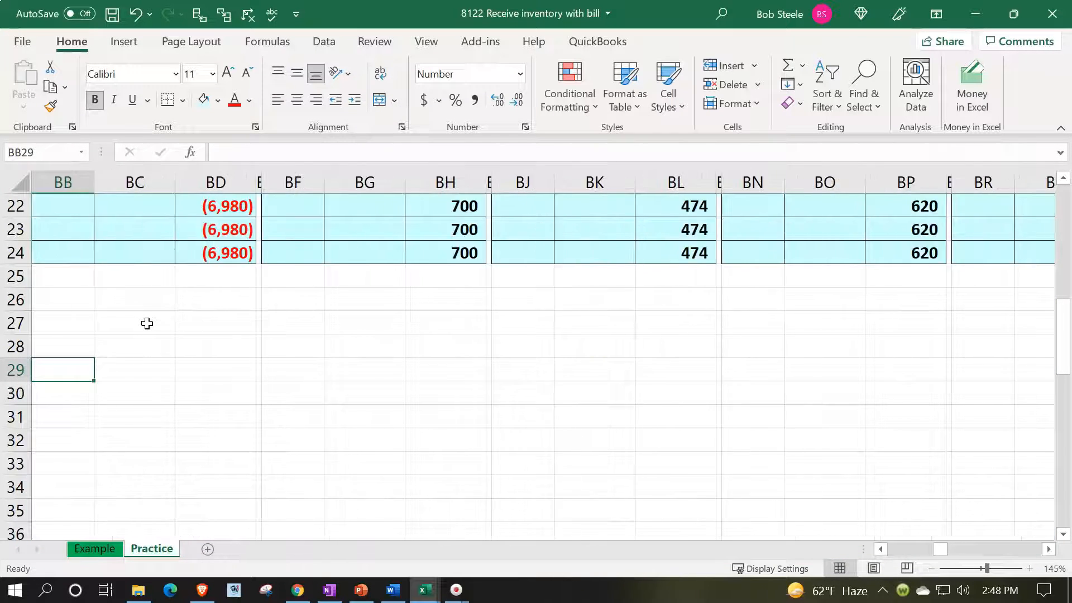
pyautogui.press('Left')
pyautogui.press('Left')
pyautogui.press('Left')
pyautogui.press('Left')
pyautogui.press('Left')
pyautogui.press('Left')
pyautogui.press('Left')
pyautogui.press('Left')
pyautogui.press('Left')
pyautogui.press('Left')
pyautogui.press('Left')
pyautogui.press('Left')
pyautogui.press('Left')
pyautogui.press('Left')
pyautogui.press('Left')
pyautogui.press('Left')
pyautogui.press('Left')
pyautogui.press('Left')
pyautogui.press('Left')
pyautogui.press('Left')
pyautogui.press('Up')
pyautogui.press('Up')
pyautogui.press('Up')
pyautogui.press('Up')
pyautogui.press('Up')
pyautogui.press('Up')
pyautogui.press('Up')
pyautogui.press('Up')
pyautogui.press('Up')
pyautogui.press('Up')
pyautogui.press('Up')
pyautogui.press('Up')
pyautogui.press('Up')
pyautogui.press('Up')
pyautogui.press('Up')
pyautogui.press('Up')
pyautogui.press('Up')
pyautogui.press('Up')
pyautogui.press('Up')
pyautogui.press('Up')
pyautogui.press('Up')
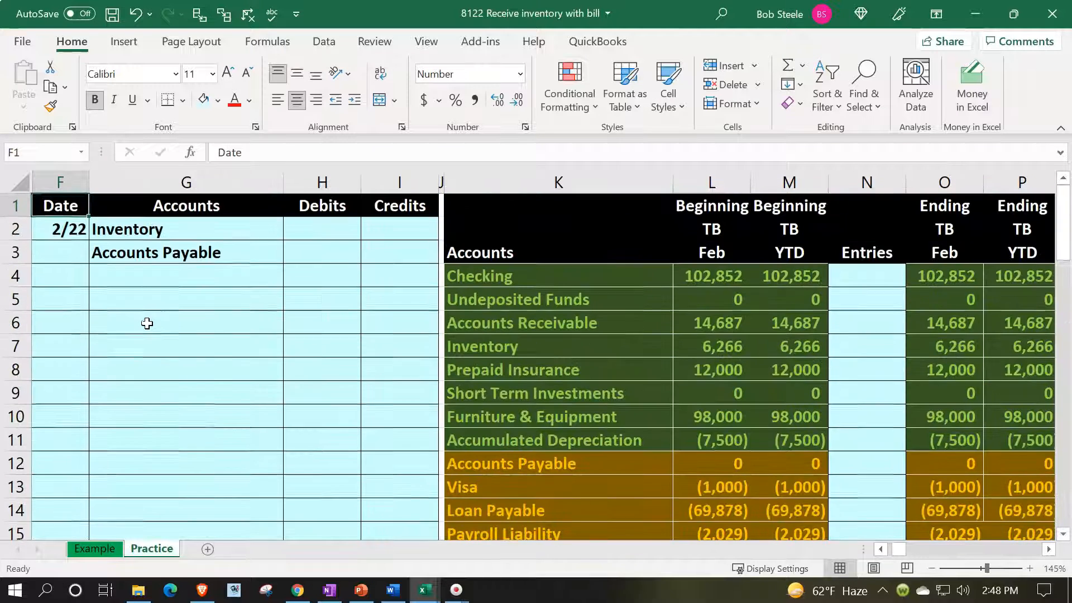
pyautogui.press('Down')
pyautogui.press('Down')
pyautogui.press('Right')
pyautogui.press('Right')
pyautogui.press('Up')
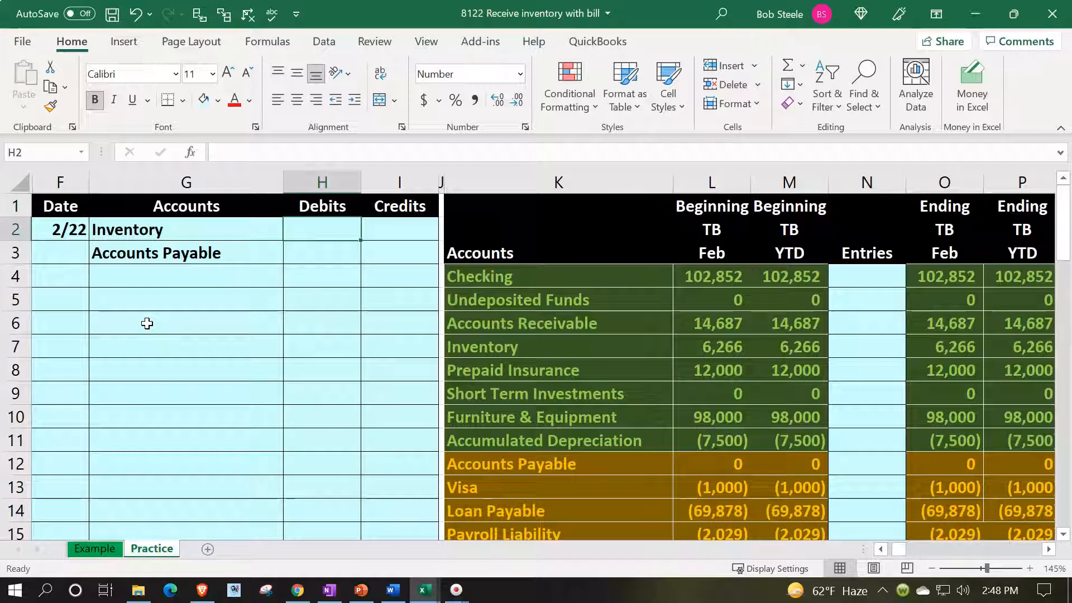
pyautogui.write('=')
pyautogui.press('Right')
pyautogui.press('Right')
pyautogui.press('Right')
pyautogui.press('Right')
pyautogui.press('Right')
pyautogui.press('Right')
pyautogui.press('Right')
pyautogui.press('Right')
pyautogui.press('Right')
pyautogui.press('Right')
pyautogui.press('Right')
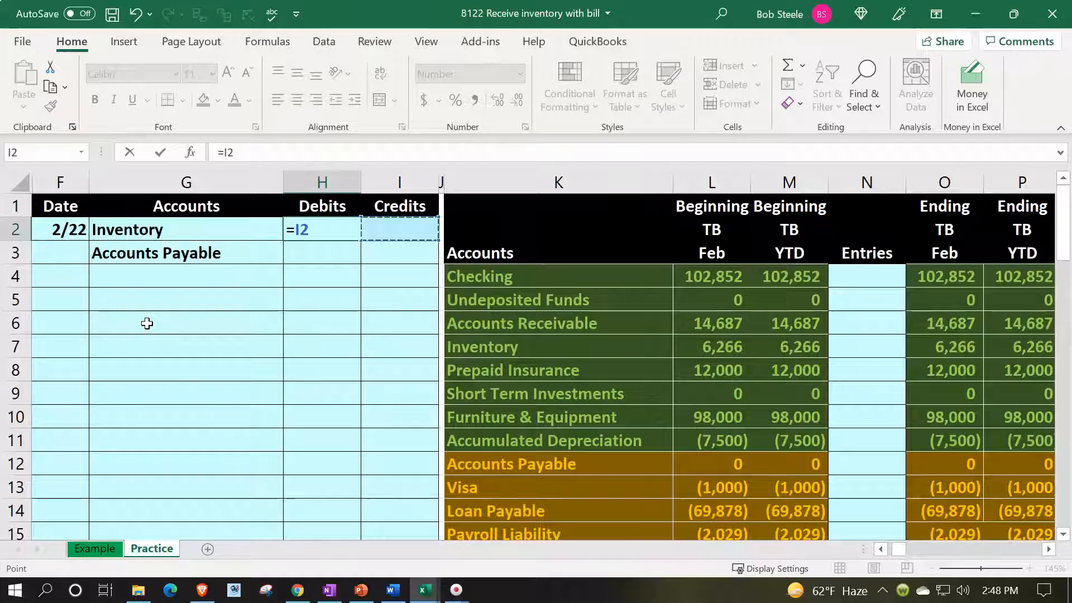
pyautogui.press('Right')
pyautogui.press('Right')
pyautogui.press('Right')
pyautogui.press('Right')
pyautogui.press('Right')
pyautogui.press('Right')
pyautogui.press('Right')
pyautogui.press('Right')
pyautogui.press('Right')
pyautogui.press('Right')
pyautogui.press('Right')
pyautogui.press('Right')
pyautogui.press('Right')
pyautogui.press('Right')
pyautogui.press('Right')
pyautogui.press('Right')
pyautogui.press('Right')
pyautogui.press('Right')
pyautogui.press('Right')
pyautogui.press('Right')
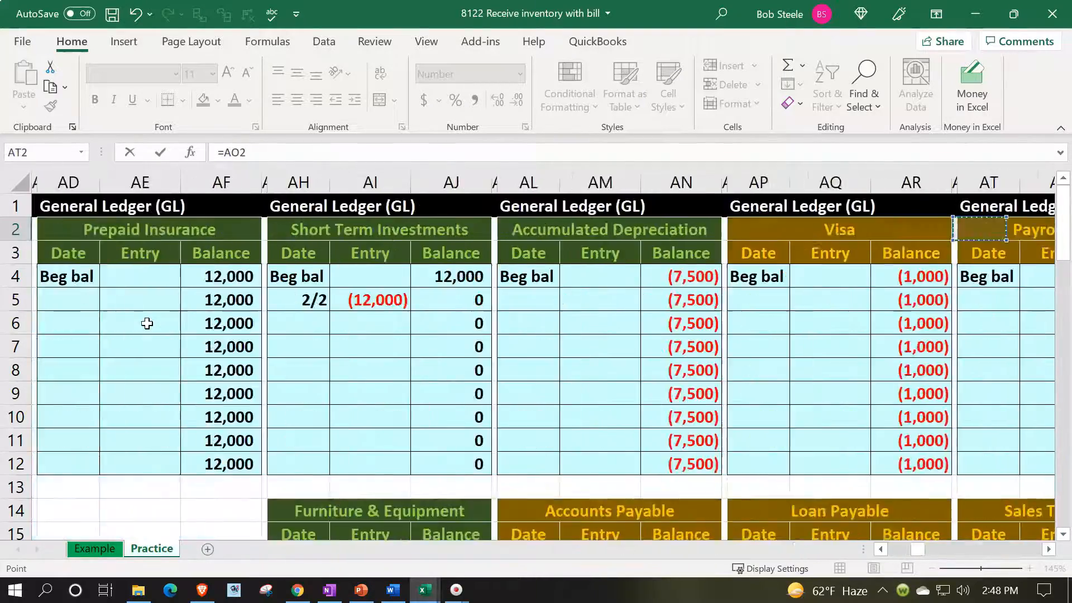
pyautogui.press('Right')
pyautogui.press('Right')
pyautogui.press('Right')
pyautogui.press('Right')
pyautogui.press('Right')
pyautogui.press('Right')
pyautogui.press('Right')
pyautogui.press('Right')
pyautogui.press('Right')
pyautogui.press('Right')
pyautogui.press('Right')
pyautogui.press('Right')
pyautogui.press('Right')
pyautogui.press('Right')
pyautogui.press('Right')
pyautogui.press('Right')
pyautogui.press('Right')
pyautogui.press('Right')
pyautogui.press('Right')
pyautogui.press('Right')
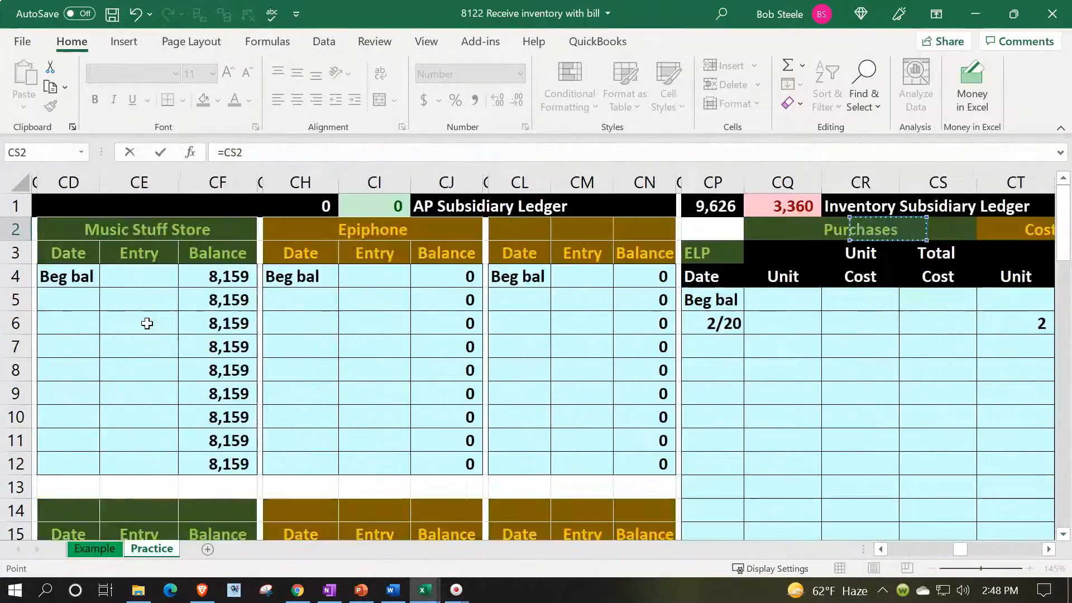
pyautogui.press('Right')
pyautogui.press('Right')
pyautogui.press('Right')
pyautogui.press('Right')
pyautogui.press('Right')
pyautogui.press('Right')
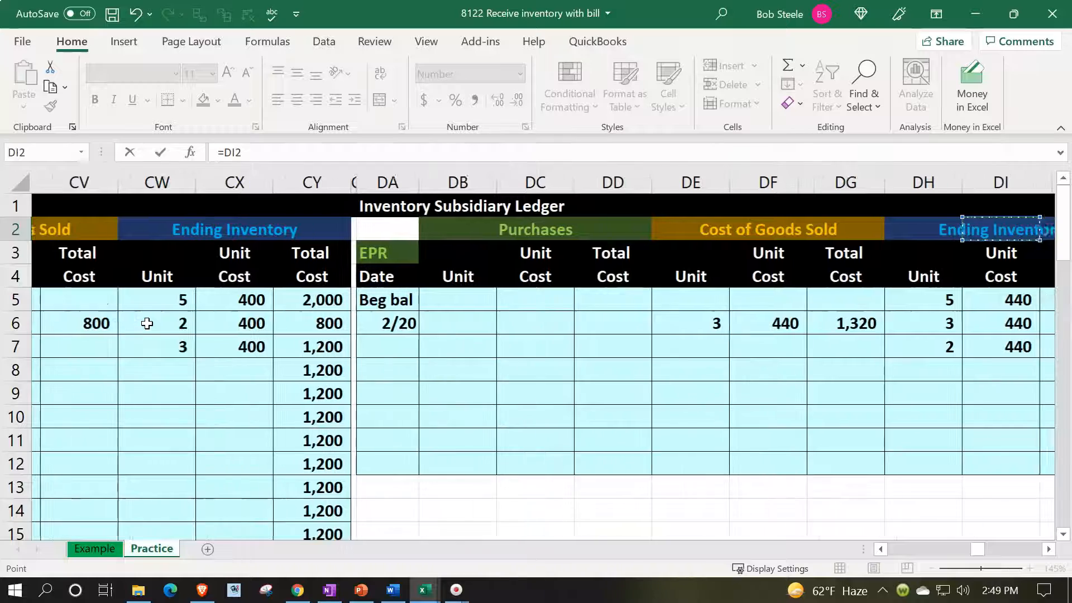
pyautogui.press('Down')
pyautogui.press('Down')
pyautogui.press('Down')
pyautogui.press('Down')
pyautogui.press('Down')
pyautogui.press('Down')
pyautogui.press('Down')
pyautogui.press('Down')
pyautogui.press('Down')
pyautogui.press('Down')
pyautogui.press('Down')
pyautogui.press('Down')
pyautogui.press('Down')
pyautogui.press('Down')
pyautogui.press('Down')
pyautogui.press('Down')
pyautogui.press('Down')
pyautogui.press('Down')
pyautogui.press('Down')
pyautogui.press('Down')
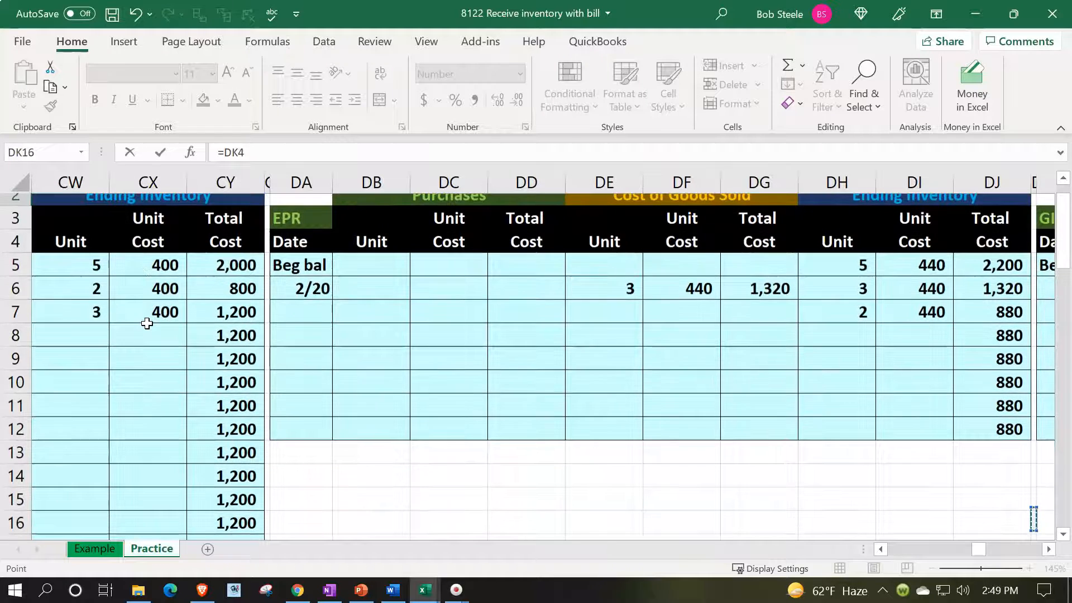
pyautogui.press('Down')
pyautogui.press('Down')
pyautogui.press('Down')
pyautogui.press('Down')
pyautogui.press('Down')
pyautogui.press('Down')
pyautogui.press('Down')
pyautogui.press('Down')
pyautogui.press('Down')
pyautogui.press('Left')
pyautogui.press('Left')
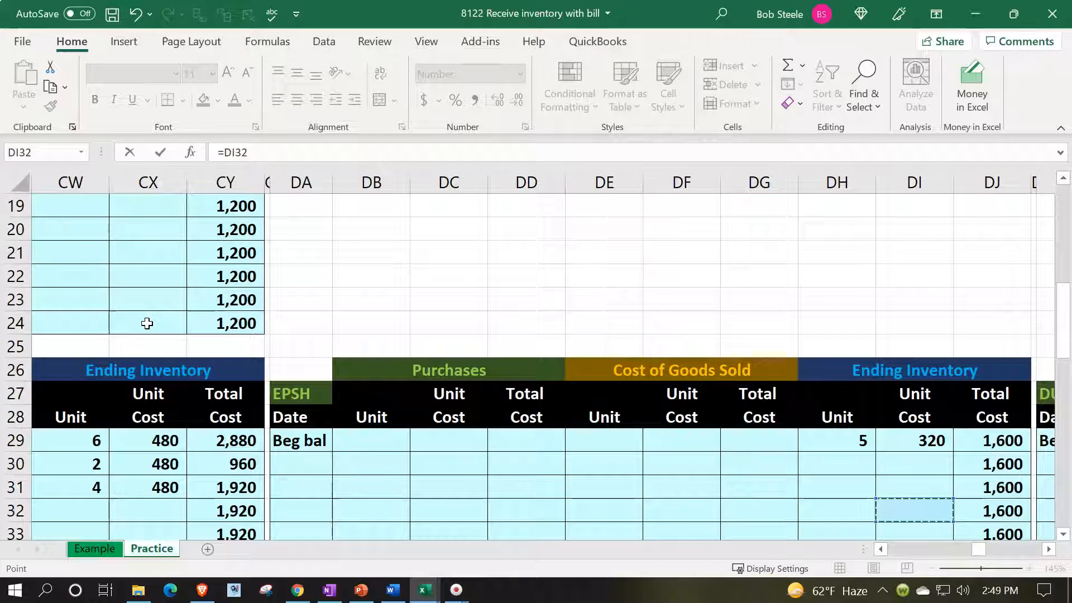
pyautogui.press('Down')
pyautogui.press('Down')
pyautogui.press('Down')
pyautogui.press('Down')
pyautogui.press('Down')
pyautogui.press('Down')
pyautogui.press('Right')
pyautogui.press('Right')
pyautogui.press('Right')
pyautogui.press('Right')
pyautogui.press('Right')
pyautogui.press('Right')
pyautogui.press('Right')
pyautogui.press('Right')
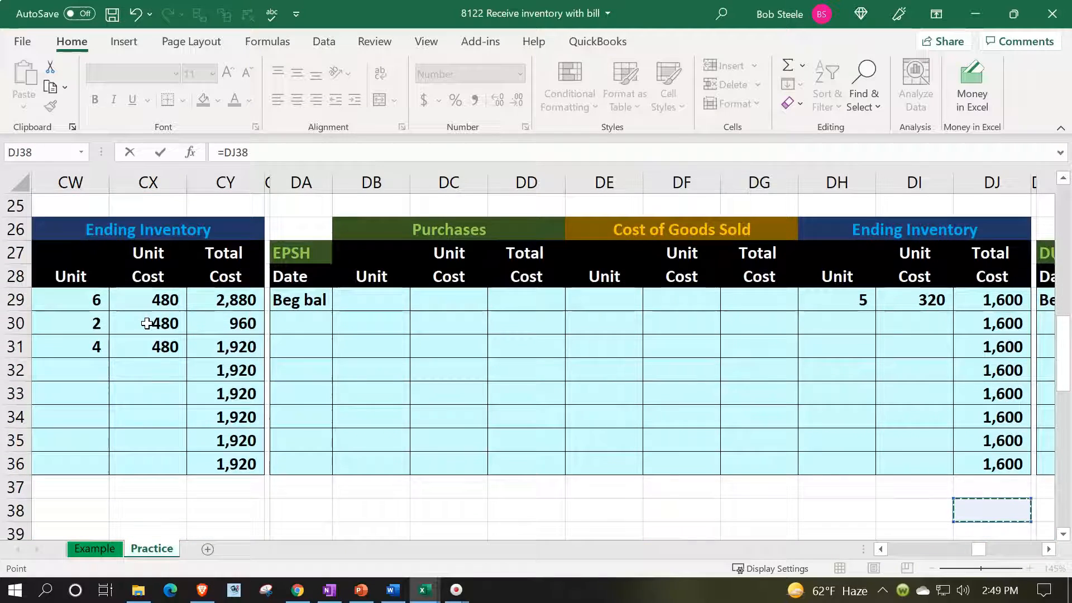
pyautogui.press('Right')
pyautogui.press('Right')
pyautogui.press('Right')
pyautogui.press('Right')
pyautogui.press('Right')
pyautogui.press('Right')
pyautogui.press('Right')
pyautogui.press('Right')
pyautogui.press('Right')
pyautogui.press('Right')
pyautogui.press('Right')
pyautogui.press('Right')
pyautogui.press('Right')
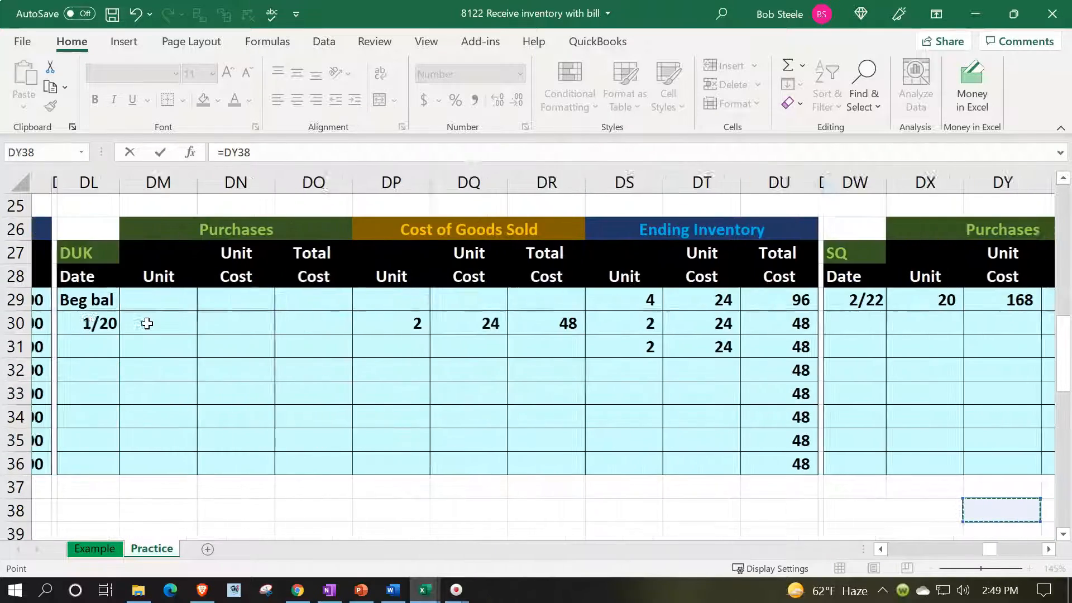
pyautogui.press('Right')
pyautogui.press('Up')
pyautogui.press('Up')
pyautogui.press('Up')
pyautogui.press('Up')
pyautogui.press('Up')
pyautogui.press('Up')
pyautogui.press('Up')
pyautogui.press('Up')
pyautogui.press('Left')
pyautogui.press('Left')
pyautogui.press('Left')
pyautogui.press('Left')
pyautogui.press('Up')
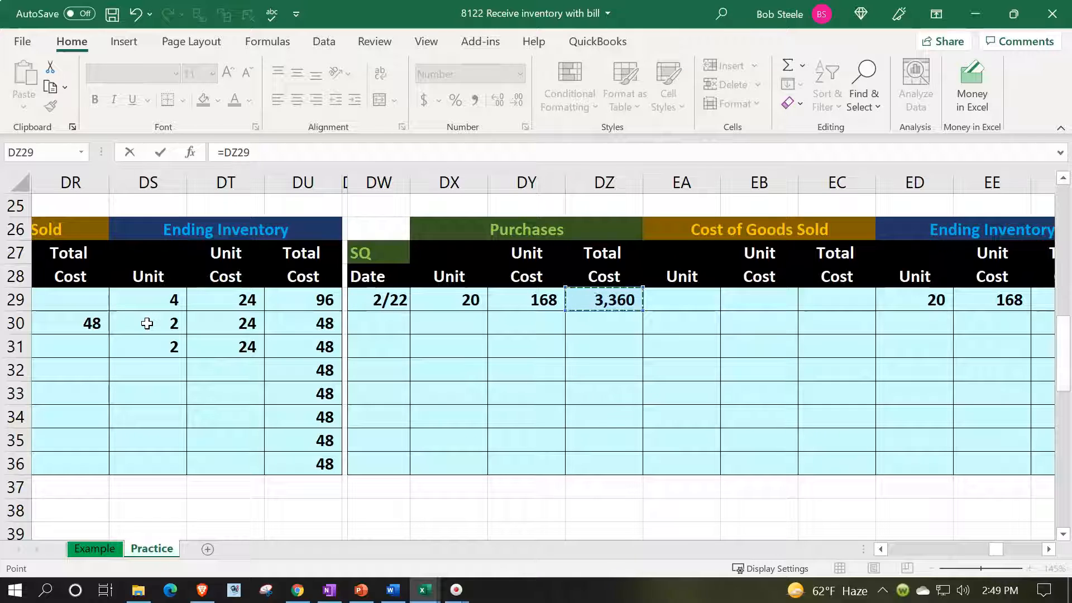
pyautogui.press('Return')
# Enter the Accounts Payable credit in I3 with a formula for the negative of the debit in H2.
pyautogui.press('Up')
pyautogui.press('Up')
pyautogui.press('Left')
pyautogui.press('Left')
pyautogui.press('Down')
pyautogui.press('Down')
pyautogui.press('Right')
pyautogui.press('Right')
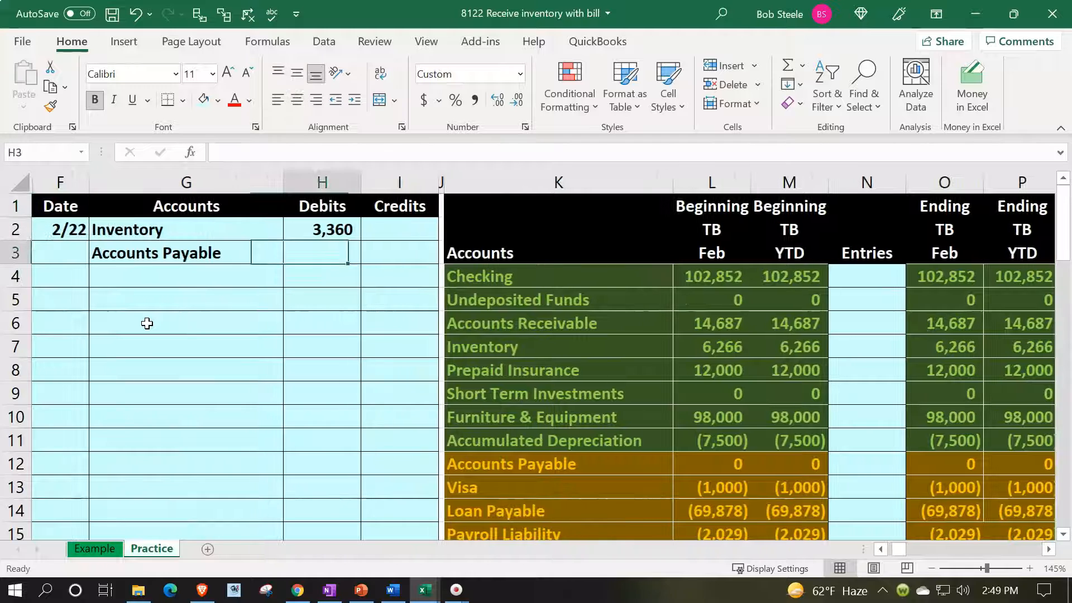
pyautogui.press('Right')
pyautogui.write('-')
# Indent the Accounts Payable account name in the journal's G3 to mark it as the credit line.
pyautogui.press('Left')
pyautogui.press('Up')
pyautogui.press('Return')
pyautogui.press('Left')
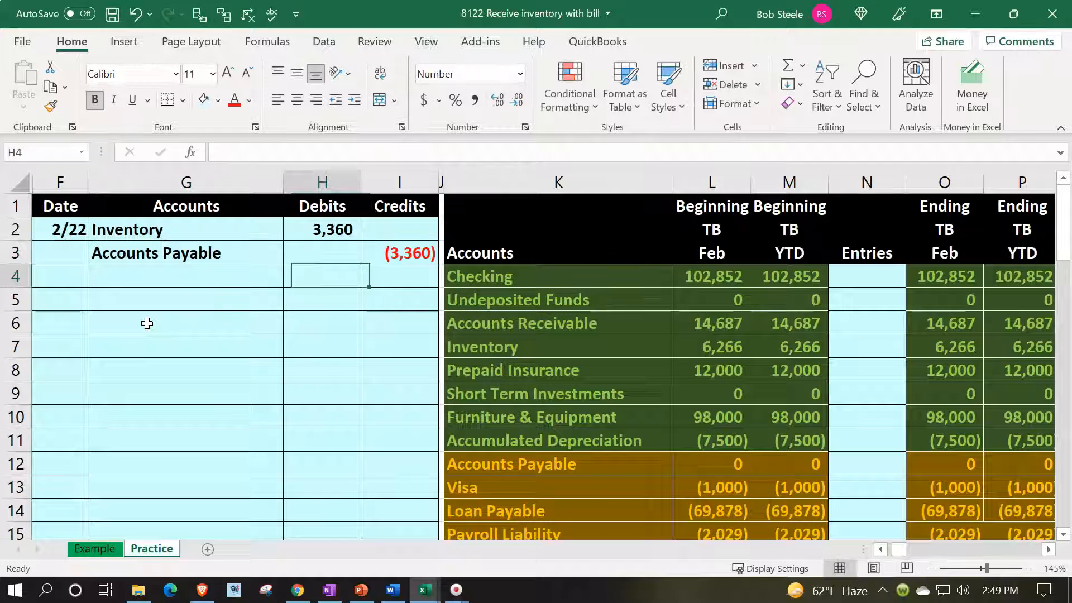
pyautogui.press('Left')
pyautogui.press('Up')
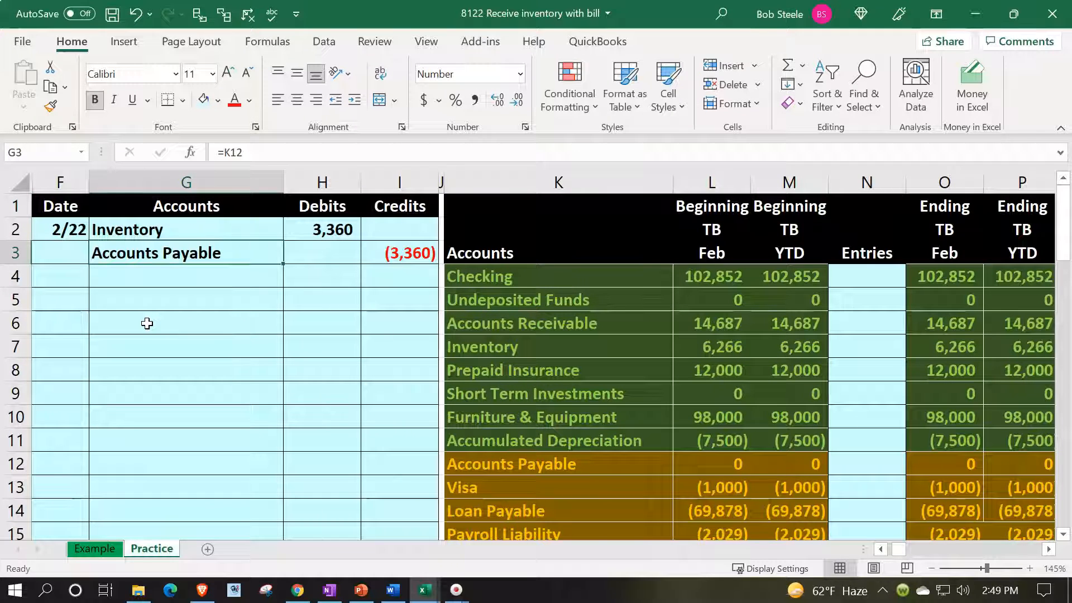
pyautogui.click(354, 99)
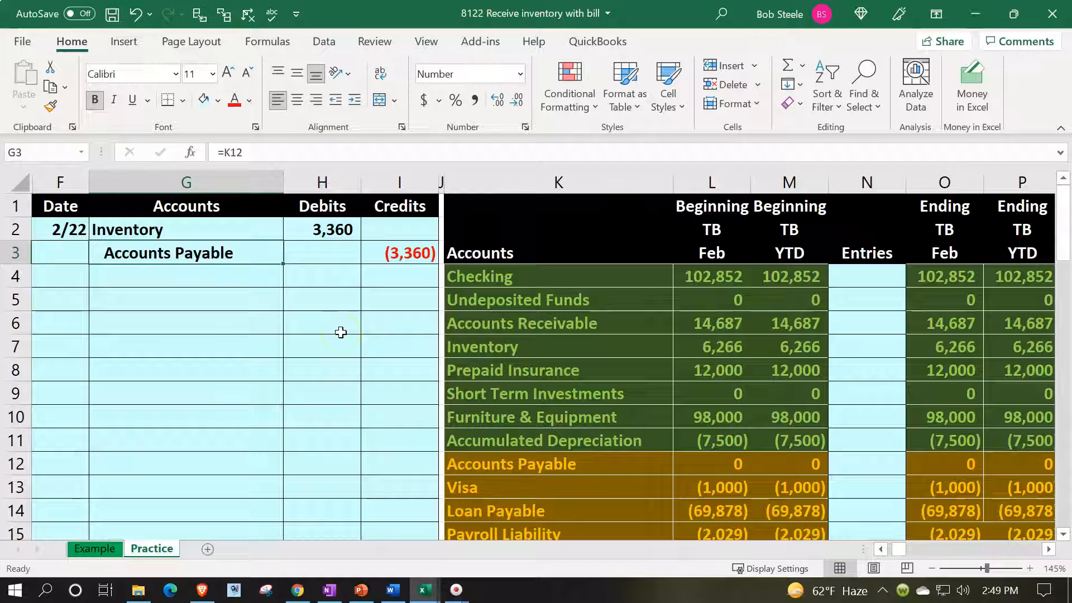
# Post the Inventory debit to the trial balance's Entries column in N7 with a formula referencing the journal's H2.
pyautogui.moveTo(267, 226); pyautogui.dragTo(295, 224)
pyautogui.press('Down')
pyautogui.press('Down')
pyautogui.press('Down')
pyautogui.press('Down')
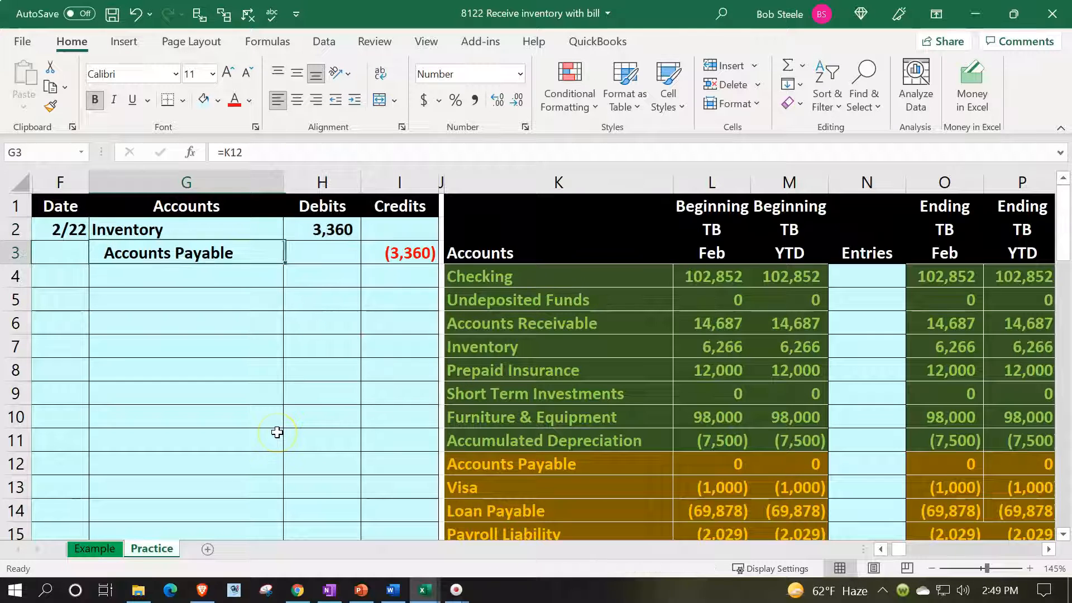
pyautogui.press('Right')
pyautogui.press('Right')
pyautogui.press('Right')
pyautogui.press('Right')
pyautogui.press('Right')
pyautogui.press('Right')
pyautogui.press('Right')
pyautogui.press('Down')
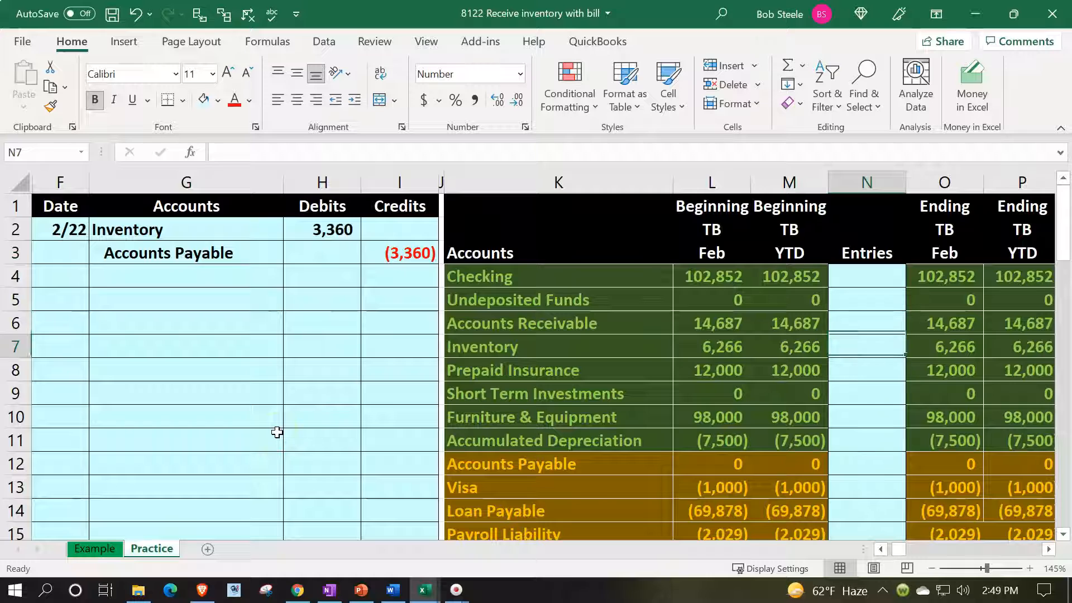
pyautogui.write('=')
pyautogui.press('Left')
pyautogui.press('Left')
pyautogui.press('Left')
pyautogui.press('Left')
pyautogui.press('Left')
pyautogui.press('Left')
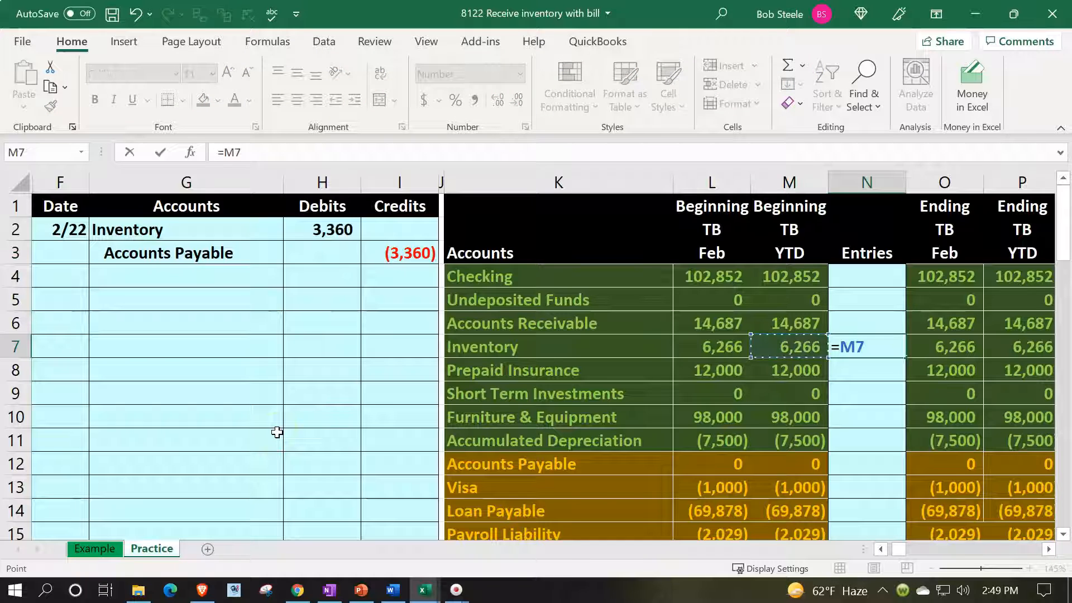
pyautogui.press('Up')
pyautogui.press('Up')
pyautogui.press('Up')
pyautogui.press('Up')
pyautogui.press('Up')
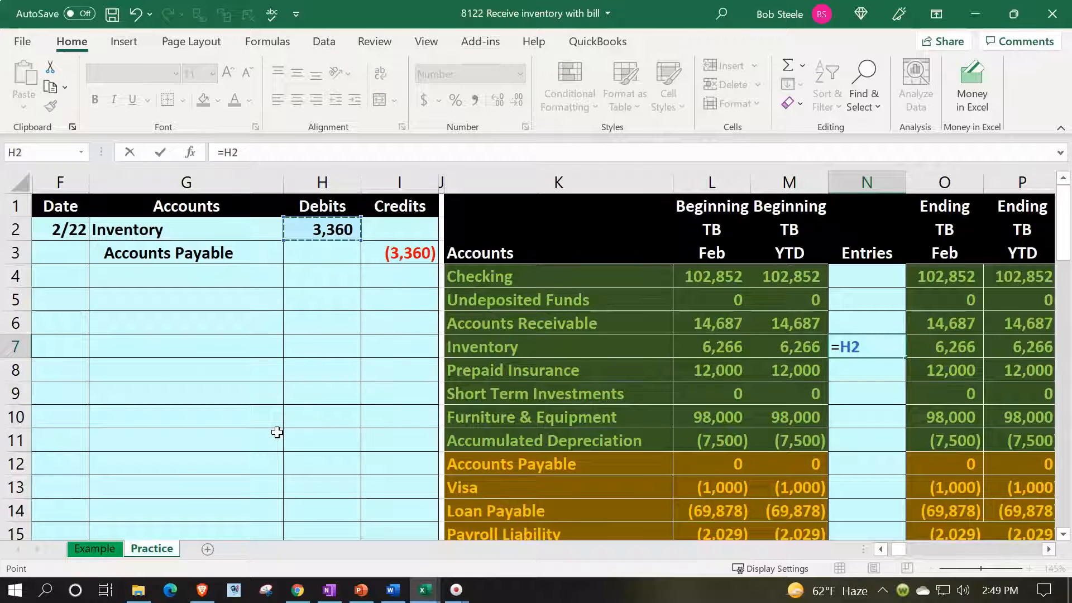
pyautogui.press('Return')
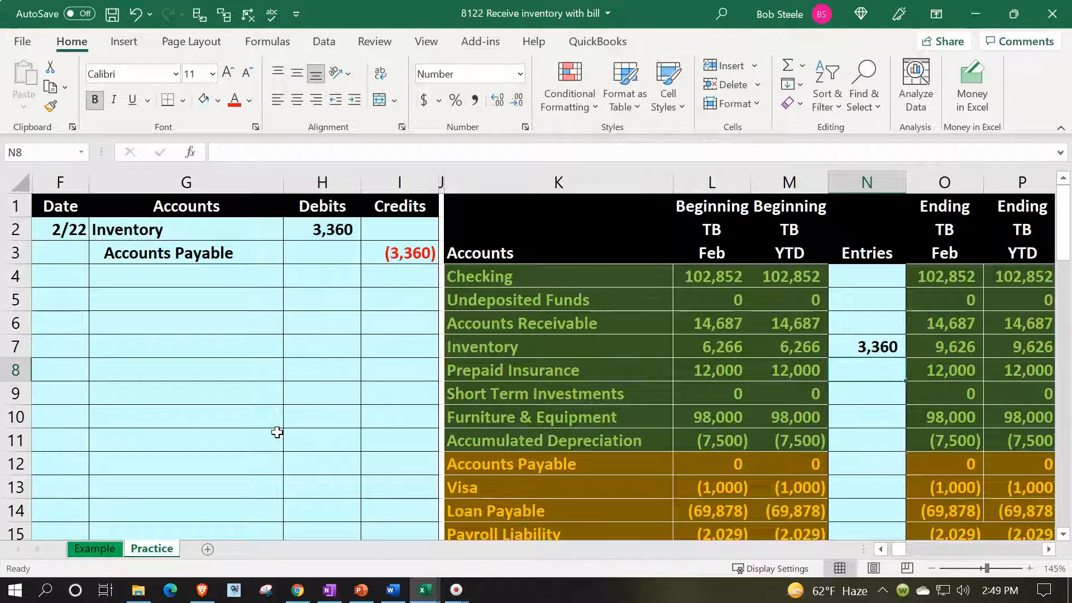
pyautogui.press('Up')
pyautogui.press('Right')
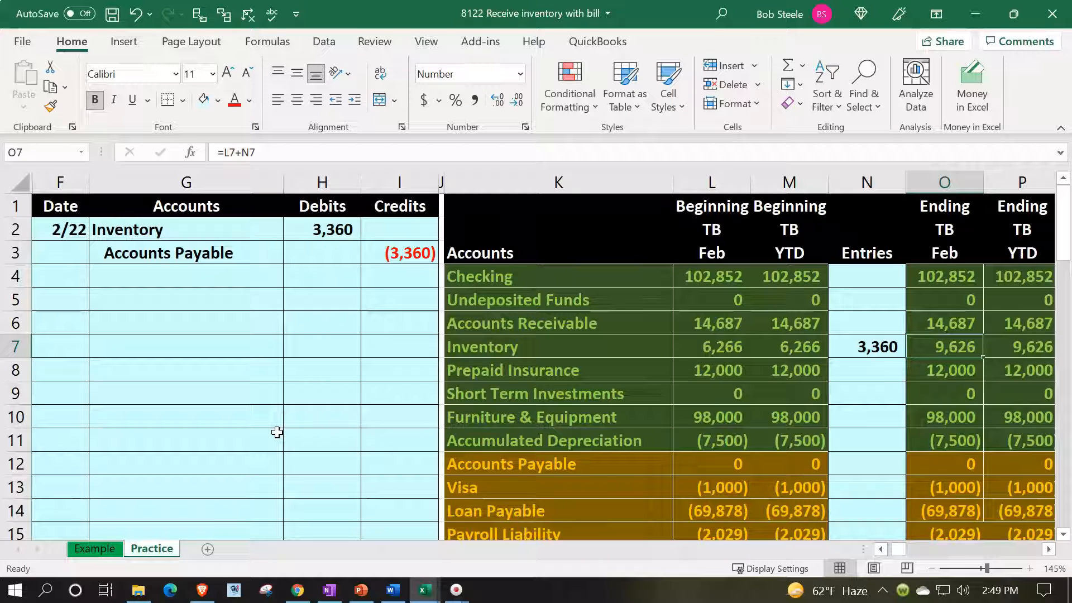
# Post the Accounts Payable credit to the trial balance's Entries column in N12 with a formula referencing the journal's I3.
pyautogui.moveTo(273, 257); pyautogui.dragTo(376, 264)
pyautogui.press('Down')
pyautogui.press('Down')
pyautogui.press('Down')
pyautogui.press('Down')
pyautogui.press('Down')
pyautogui.press('Down')
pyautogui.press('Down')
pyautogui.press('Down')
pyautogui.press('Down')
pyautogui.press('Down')
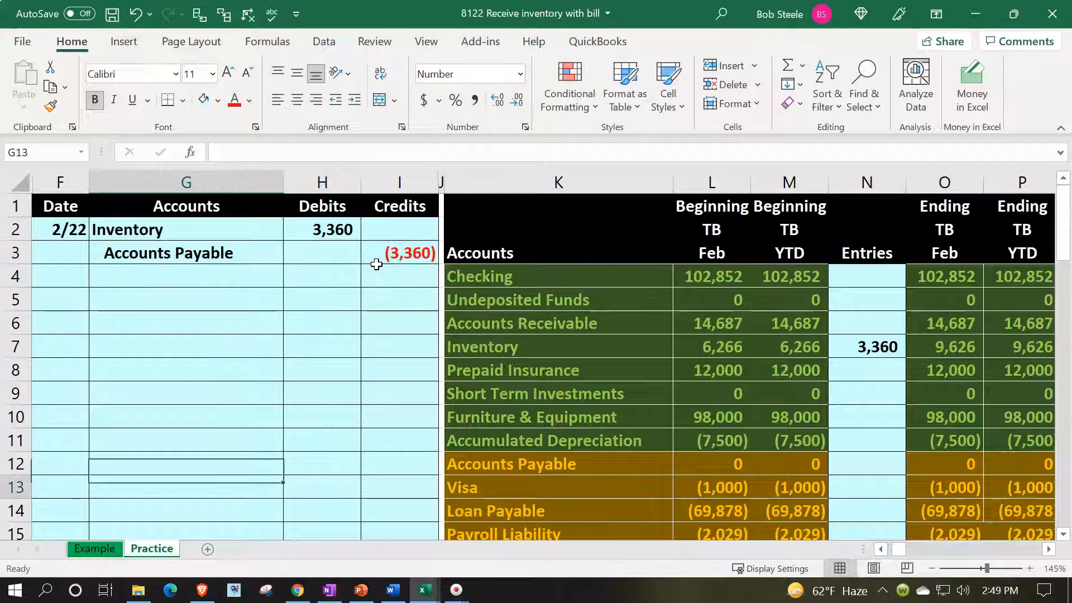
pyautogui.press('Right')
pyautogui.press('Right')
pyautogui.press('Right')
pyautogui.press('Right')
pyautogui.press('Right')
pyautogui.press('Right')
pyautogui.press('Right')
pyautogui.press('Up')
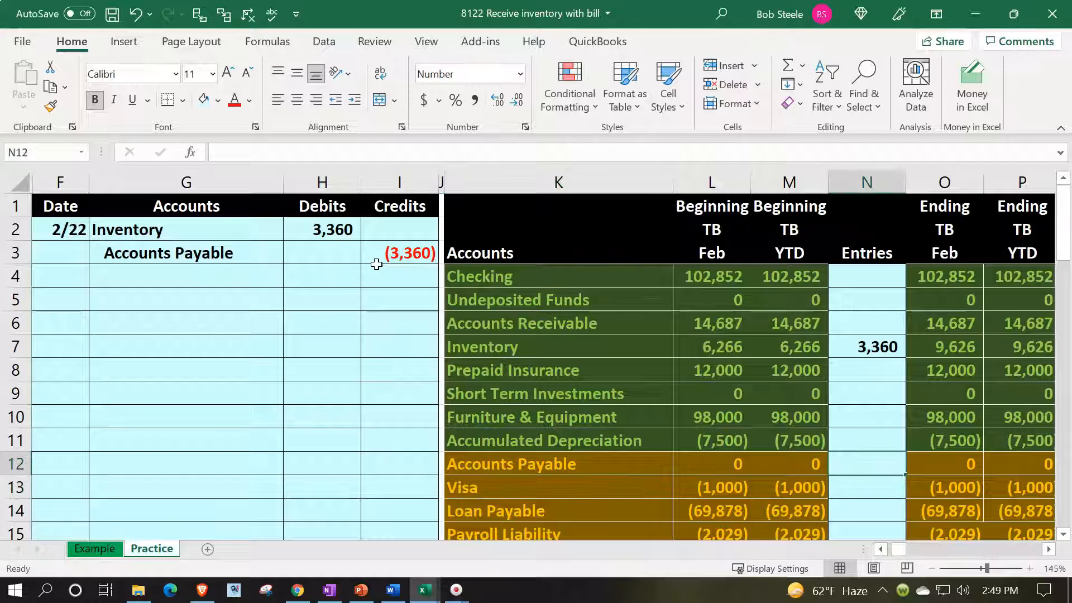
pyautogui.write('=')
pyautogui.press('Left')
pyautogui.press('Left')
pyautogui.press('Left')
pyautogui.press('Left')
pyautogui.press('Left')
pyautogui.press('Up')
pyautogui.press('Up')
pyautogui.press('Up')
pyautogui.press('Up')
pyautogui.press('Up')
pyautogui.press('Up')
pyautogui.press('Up')
pyautogui.press('Up')
pyautogui.press('Up')
pyautogui.press('Return')
pyautogui.press('Right')
pyautogui.press('Up')
pyautogui.press('Right')
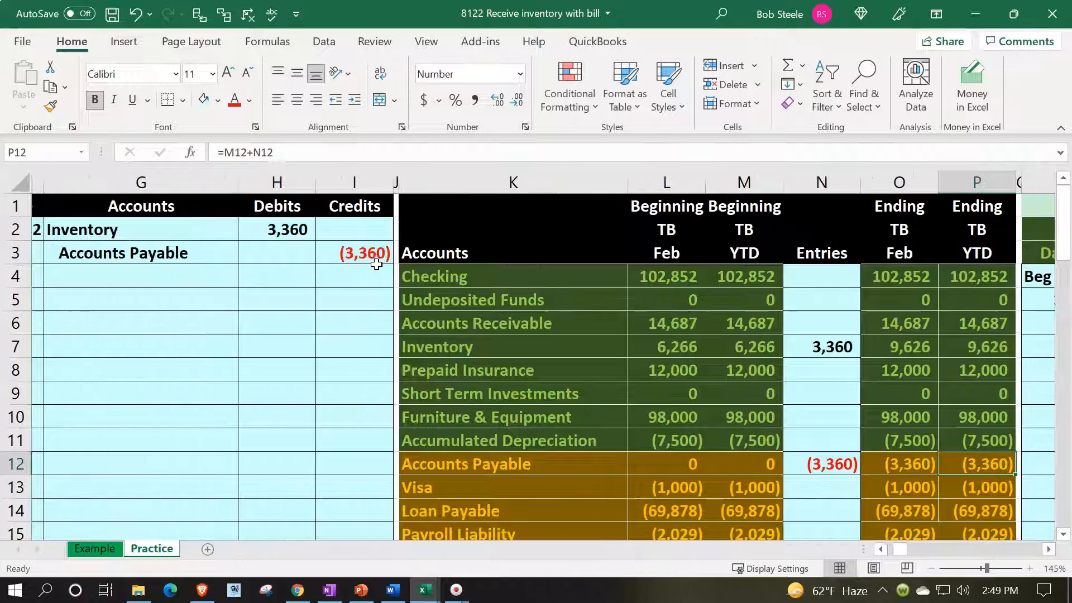
# Review the trial balance's income and expense accounts, including Cost of Goods Sold, and both lines of the journal entry.
pyautogui.scroll(-2, 503, 328)
pyautogui.scroll(-1, 502, 328)
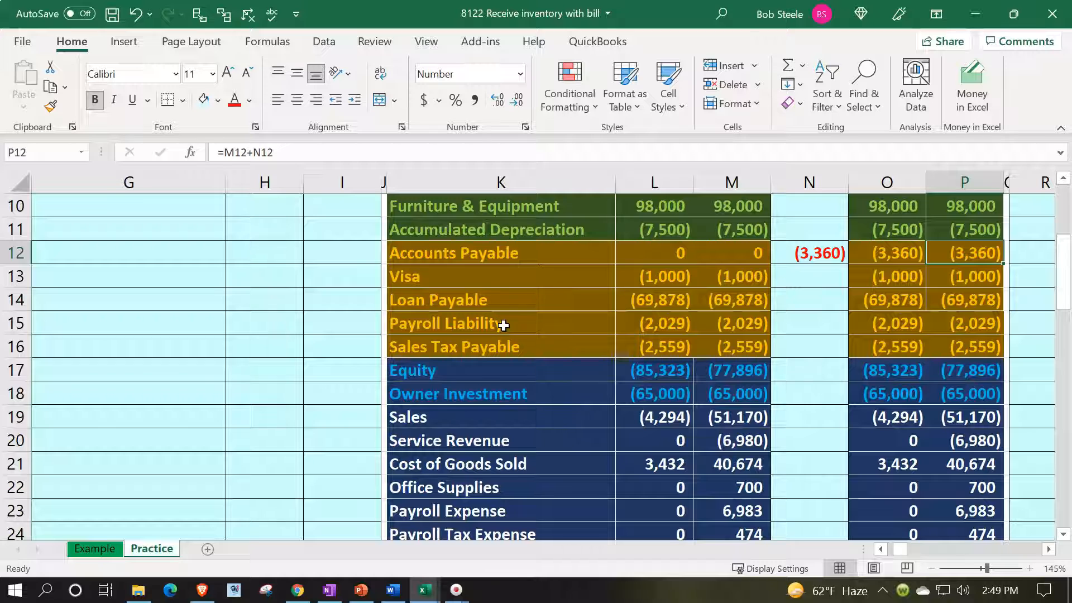
pyautogui.scroll(-1, 504, 326)
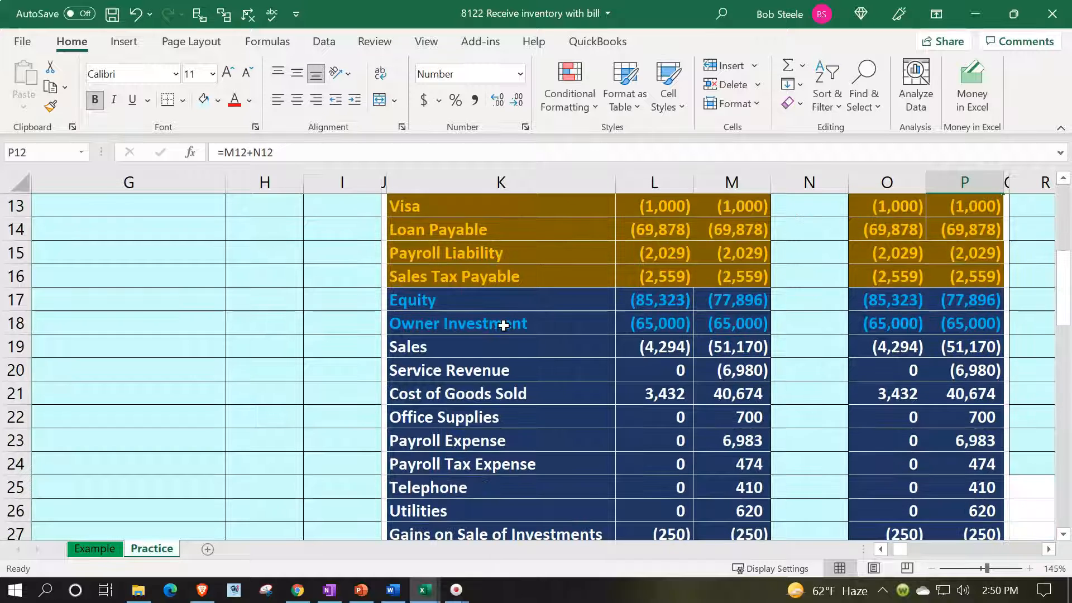
pyautogui.click(493, 369)
pyautogui.click(495, 395)
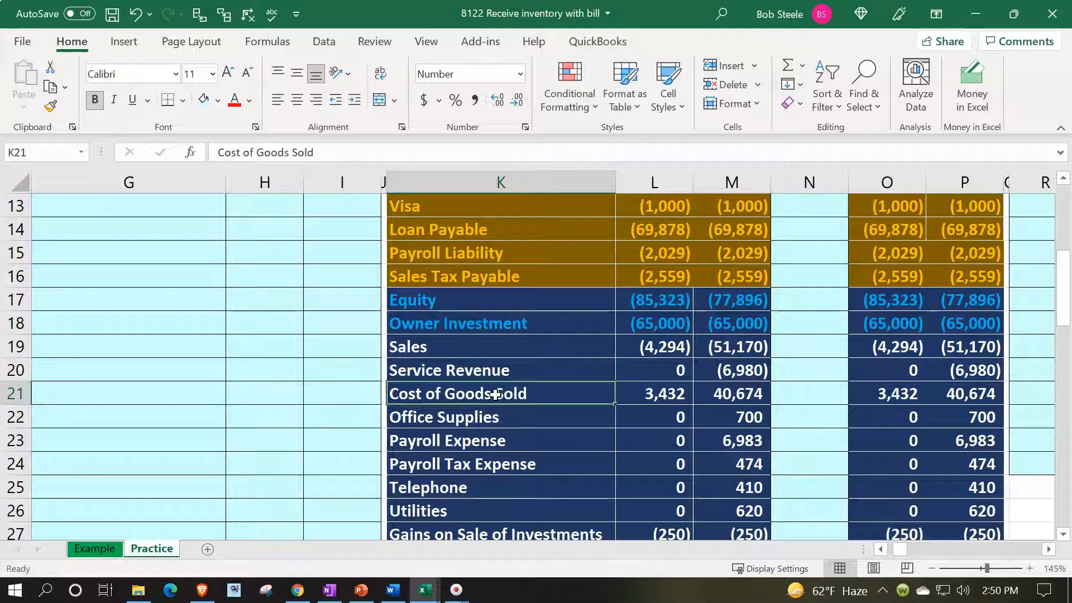
pyautogui.scroll(4, 495, 394)
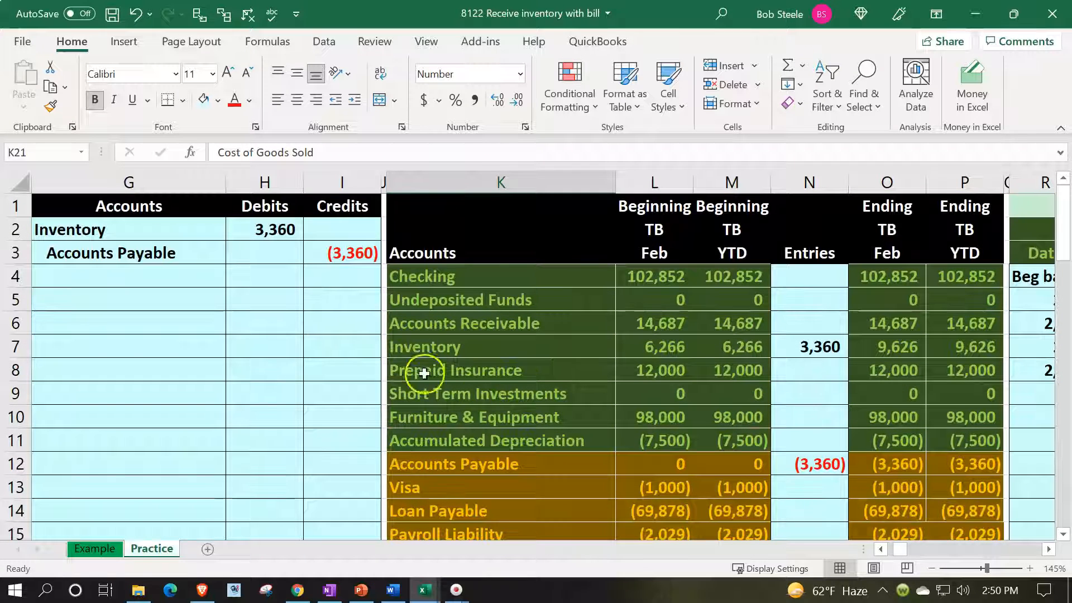
pyautogui.moveTo(202, 258); pyautogui.dragTo(323, 257)
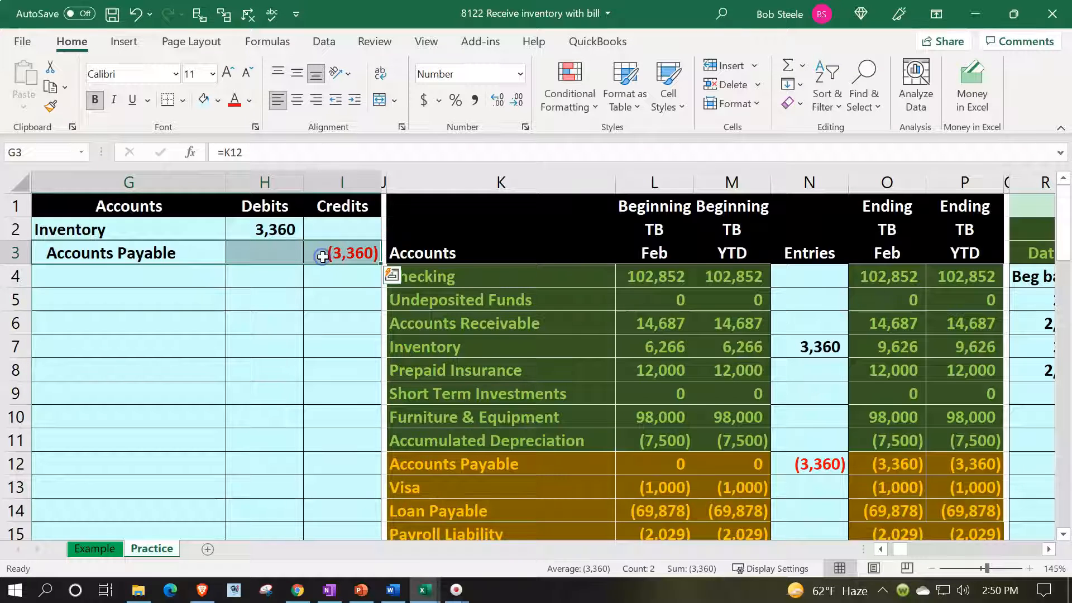
pyautogui.click(189, 233)
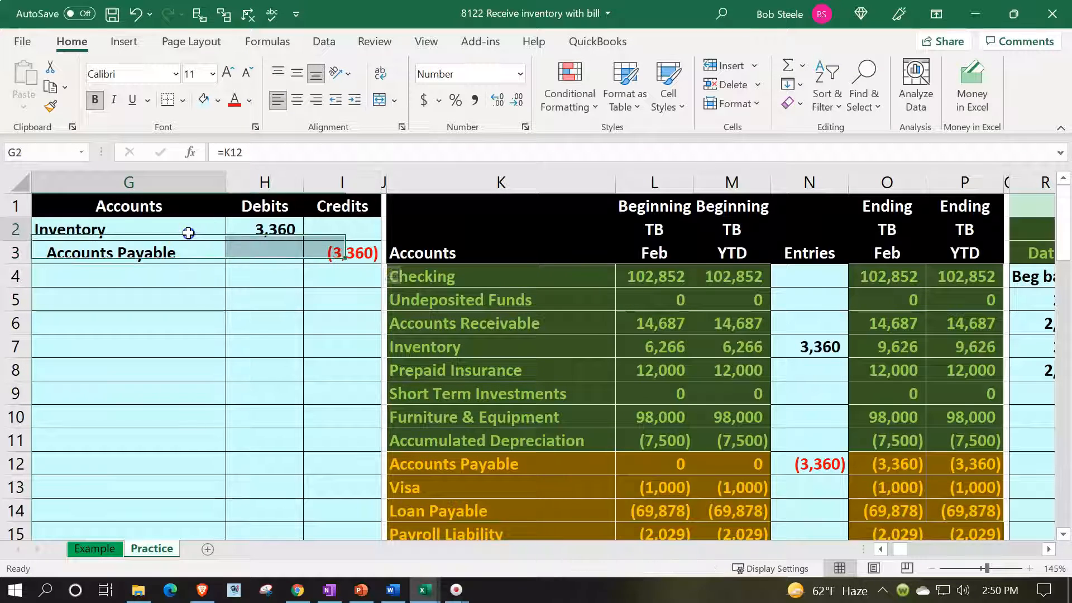
pyautogui.moveTo(226, 232); pyautogui.dragTo(229, 233)
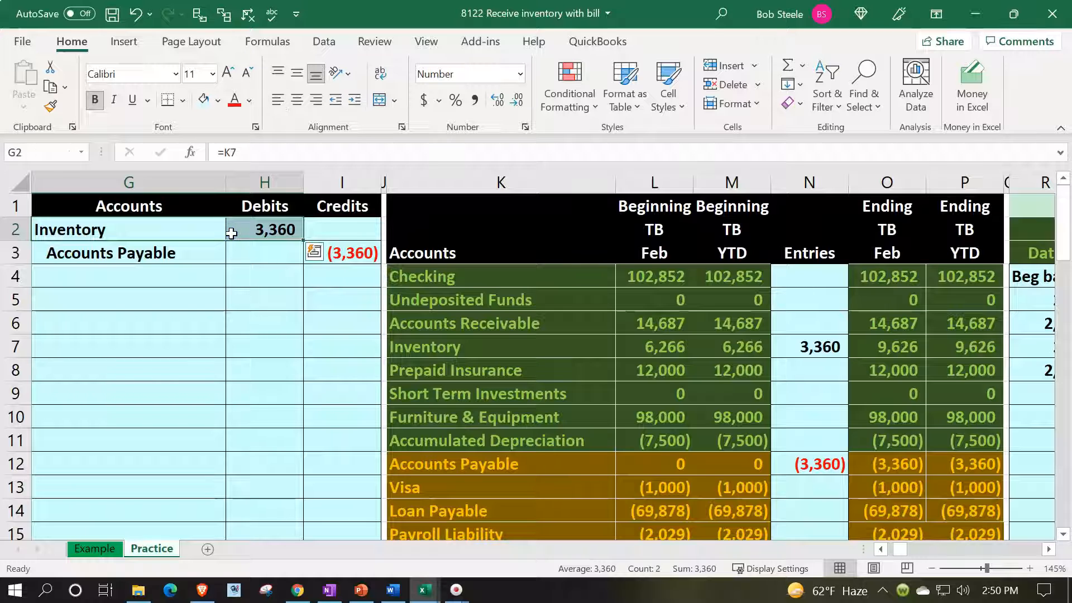
# Enter the transaction date in the Inventory general ledger's Z27 with a formula referencing the journal date in F2.
pyautogui.press('Down')
pyautogui.press('Down')
pyautogui.press('Down')
pyautogui.press('Down')
pyautogui.press('Right')
pyautogui.press('Right')
pyautogui.press('Right')
pyautogui.press('Down')
pyautogui.press('Right')
pyautogui.press('Right')
pyautogui.press('Right')
pyautogui.press('Right')
pyautogui.press('Right')
pyautogui.press('Right')
pyautogui.press('Right')
pyautogui.press('Right')
pyautogui.press('Right')
pyautogui.press('Right')
pyautogui.press('Right')
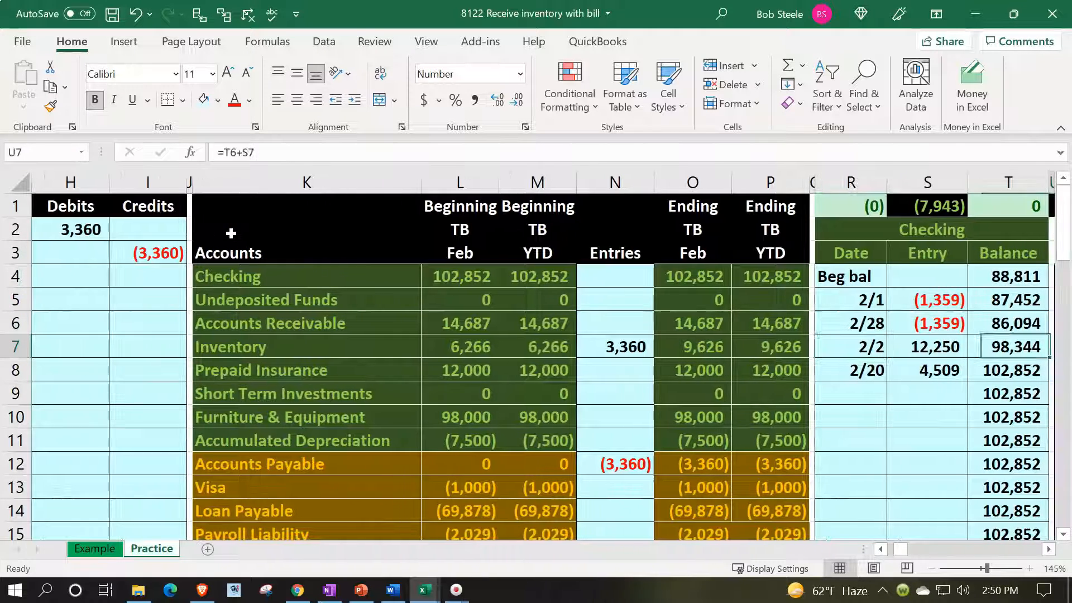
pyautogui.press('Right')
pyautogui.press('Right')
pyautogui.press('Right')
pyautogui.press('Right')
pyautogui.press('Right')
pyautogui.press('Right')
pyautogui.press('Right')
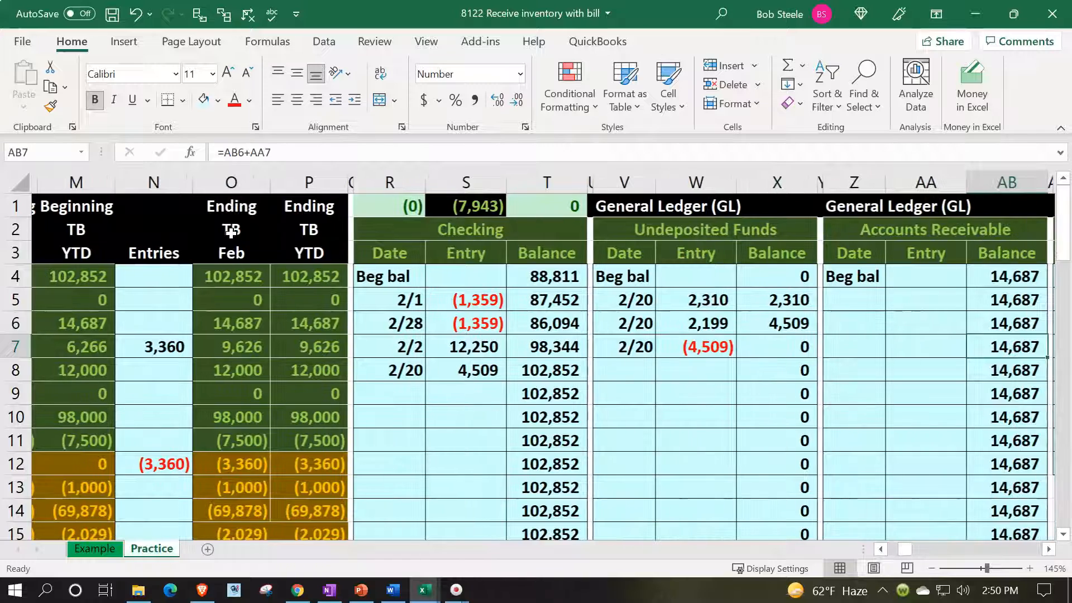
pyautogui.press('Right')
pyautogui.press('Right')
pyautogui.press('Right')
pyautogui.press('Right')
pyautogui.press('Right')
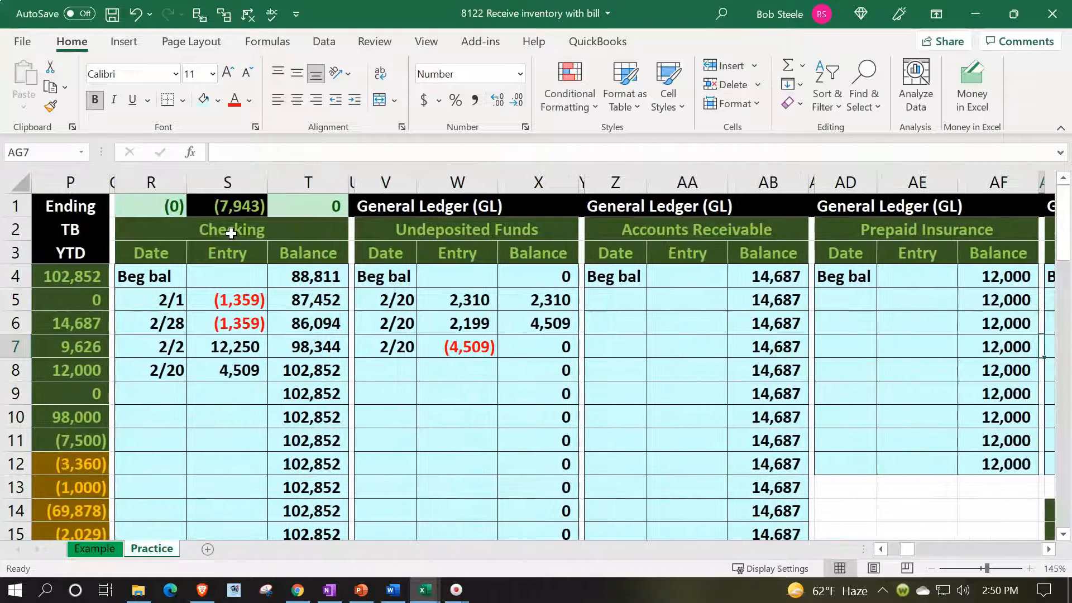
pyautogui.scroll(-5, 694, 325)
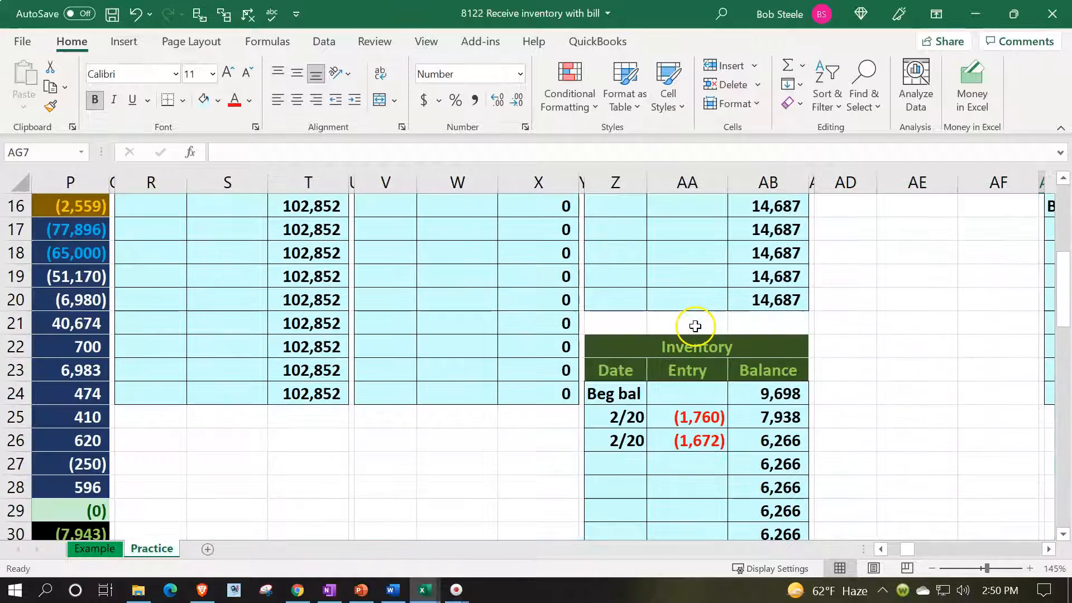
pyautogui.click(628, 465)
pyautogui.write('=')
pyautogui.press('Left')
pyautogui.press('Left')
pyautogui.press('Left')
pyautogui.press('Left')
pyautogui.press('Left')
pyautogui.press('Left')
pyautogui.press('Left')
pyautogui.press('Left')
pyautogui.press('Left')
pyautogui.press('Left')
pyautogui.press('Left')
pyautogui.press('Left')
pyautogui.press('Left')
pyautogui.press('Left')
pyautogui.press('Left')
pyautogui.press('Left')
pyautogui.press('Left')
pyautogui.press('Left')
pyautogui.press('Left')
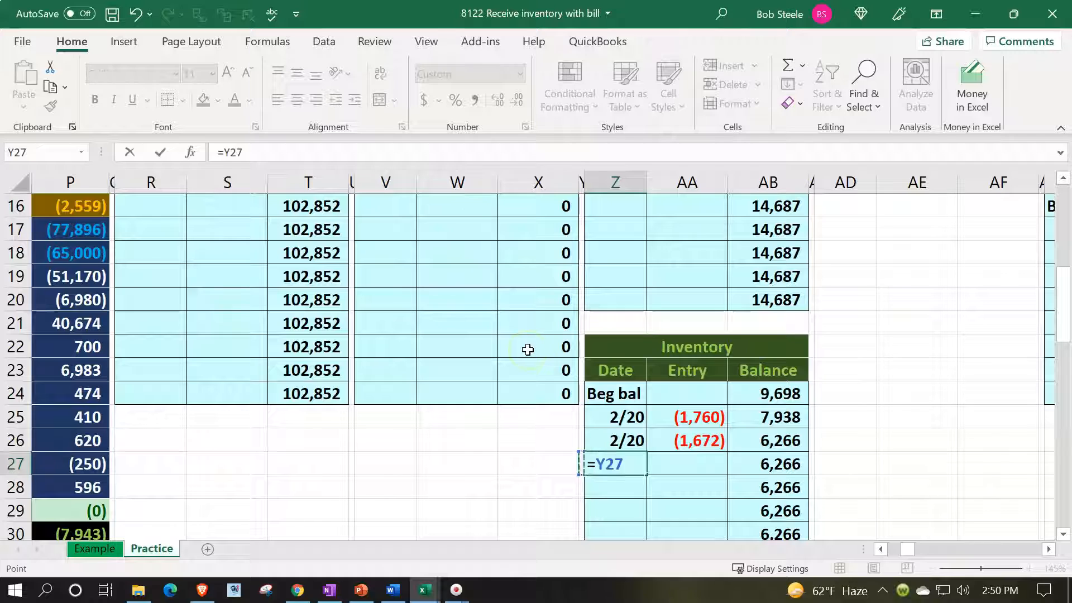
pyautogui.press('Left')
pyautogui.press('Up')
pyautogui.press('Up')
pyautogui.press('Up')
pyautogui.press('Up')
pyautogui.press('Up')
pyautogui.press('Up')
pyautogui.press('Up')
pyautogui.press('Up')
pyautogui.press('Up')
pyautogui.press('Up')
pyautogui.press('Up')
pyautogui.press('Up')
pyautogui.press('Up')
pyautogui.press('Up')
pyautogui.press('Up')
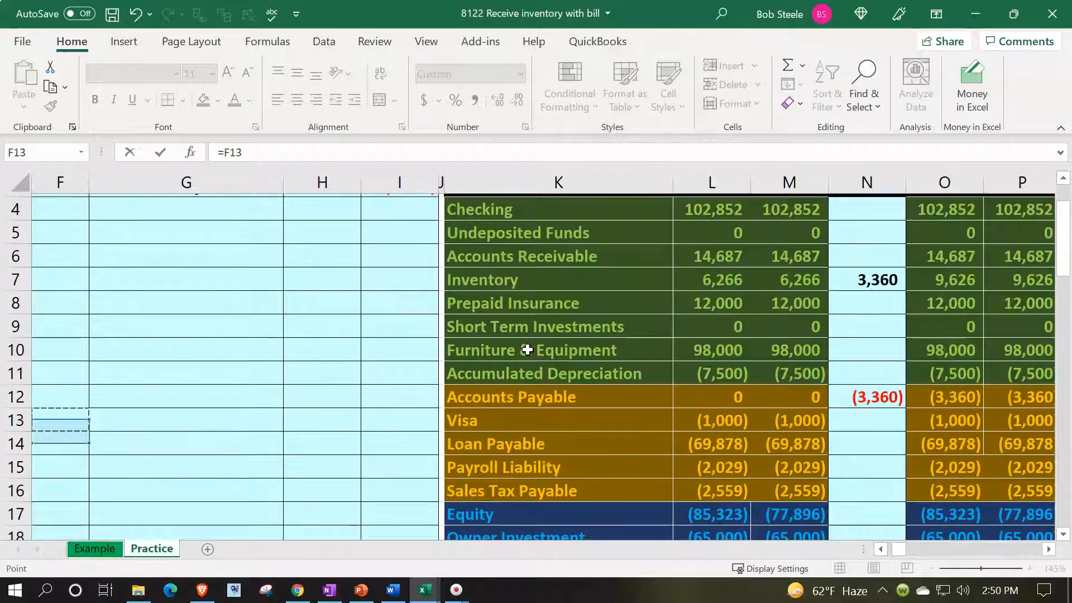
pyautogui.press('Up')
pyautogui.press('Up')
pyautogui.press('Up')
pyautogui.press('Up')
pyautogui.press('Up')
pyautogui.press('Up')
pyautogui.press('Up')
pyautogui.press('Up')
pyautogui.press('Up')
pyautogui.press('Up')
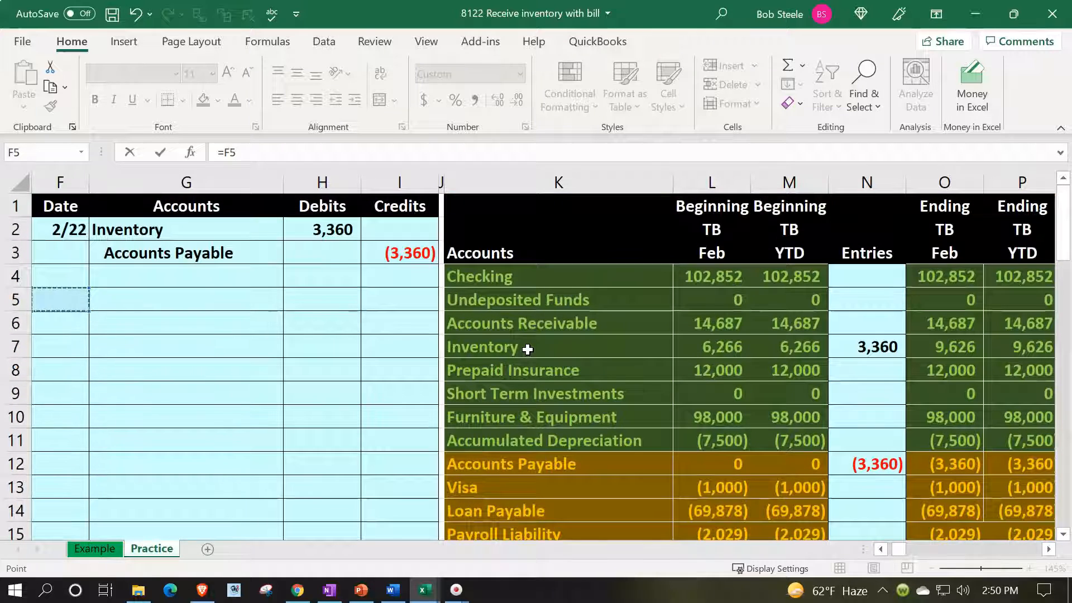
pyautogui.press('Return')
# Post the inventory receipt amount to the Inventory general ledger's AA27 with a formula referencing the journal debit in H2.
pyautogui.press('Right')
pyautogui.press('Right')
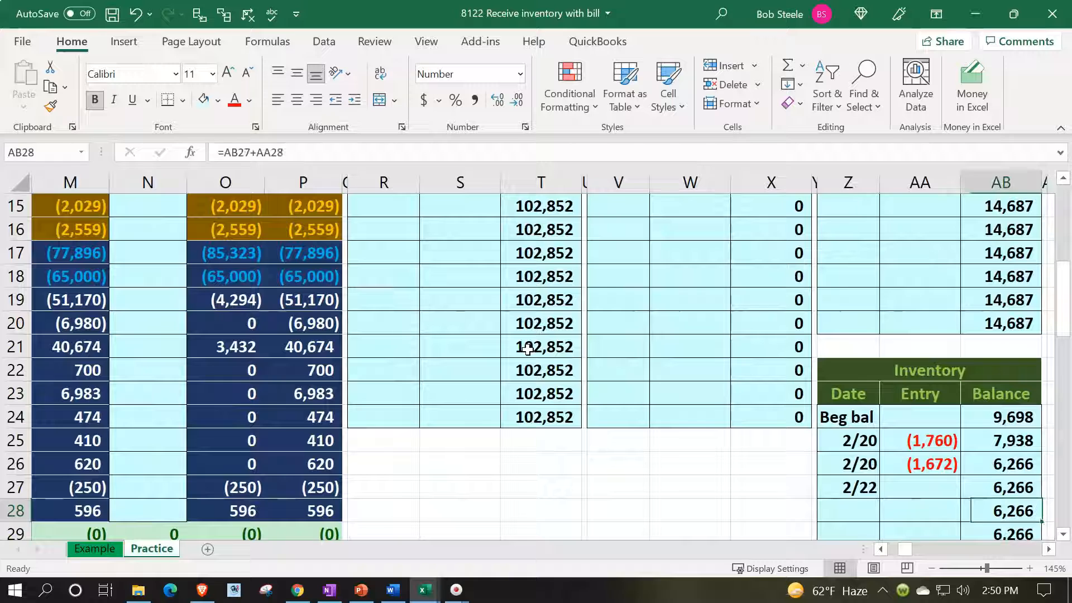
pyautogui.press('Up')
pyautogui.press('Left')
pyautogui.write('=')
pyautogui.press('Left')
pyautogui.press('Left')
pyautogui.press('Left')
pyautogui.press('Left')
pyautogui.press('Left')
pyautogui.press('Left')
pyautogui.press('Left')
pyautogui.press('Left')
pyautogui.press('Left')
pyautogui.press('Left')
pyautogui.press('Left')
pyautogui.press('Left')
pyautogui.press('Left')
pyautogui.press('Left')
pyautogui.press('Left')
pyautogui.press('Left')
pyautogui.press('Left')
pyautogui.press('Left')
pyautogui.press('Left')
pyautogui.press('Left')
pyautogui.press('Left')
pyautogui.press('Up')
pyautogui.press('Up')
pyautogui.press('Up')
pyautogui.press('Up')
pyautogui.press('Up')
pyautogui.press('Up')
pyautogui.press('Up')
pyautogui.press('Up')
pyautogui.press('Up')
pyautogui.press('Up')
pyautogui.press('Up')
pyautogui.press('Up')
pyautogui.press('Up')
pyautogui.press('Up')
pyautogui.press('Up')
pyautogui.press('Up')
pyautogui.press('Up')
pyautogui.press('Up')
pyautogui.press('Up')
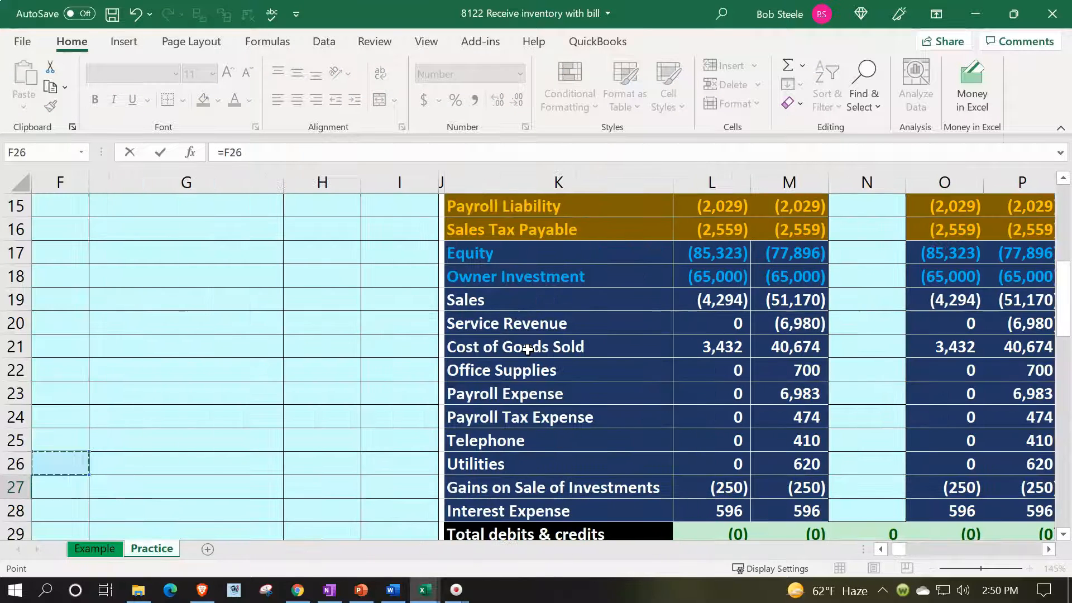
pyautogui.press('Up')
pyautogui.press('Up')
pyautogui.press('Up')
pyautogui.press('Up')
pyautogui.press('Up')
pyautogui.press('Up')
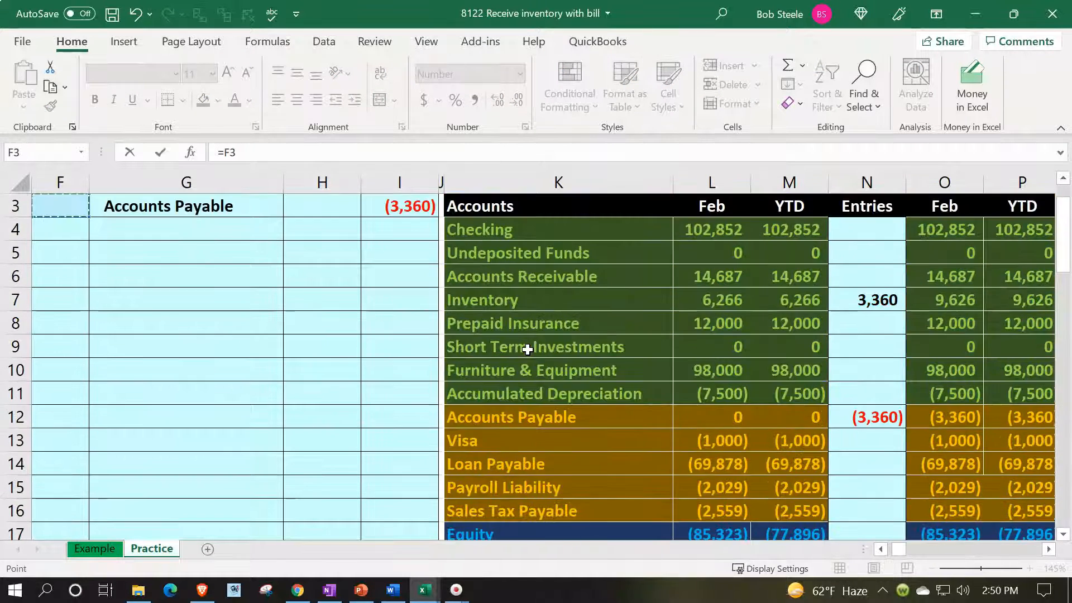
pyautogui.press('Right')
pyautogui.press('Right')
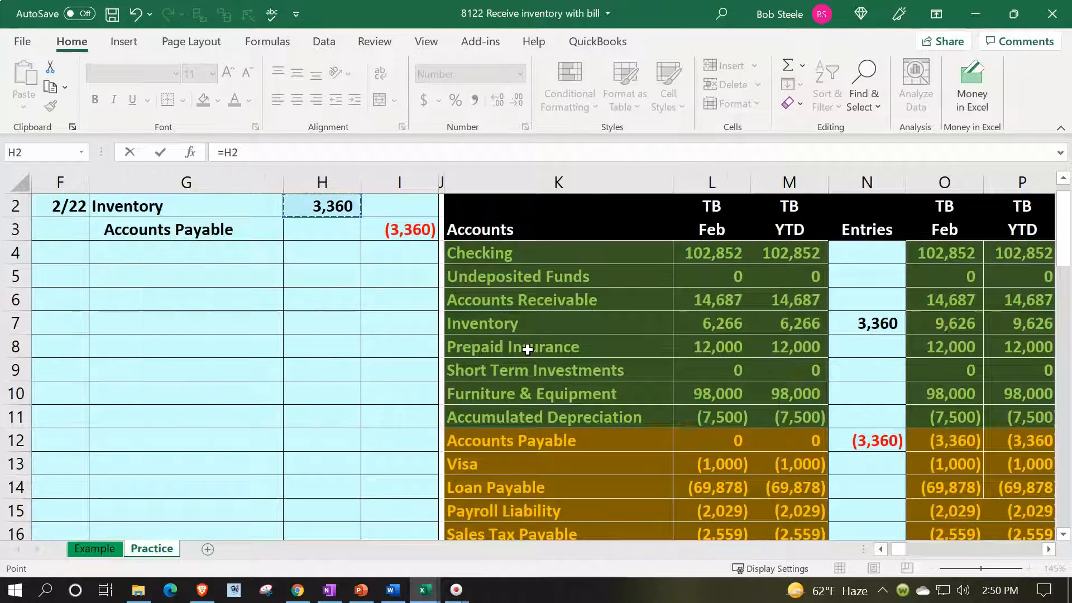
pyautogui.press('Return')
# Compare the Inventory general ledger balance in AB27 with the trial balance's ending Inventory balance in row 7.
pyautogui.press('Up')
pyautogui.press('Up')
pyautogui.press('Right')
pyautogui.press('Right')
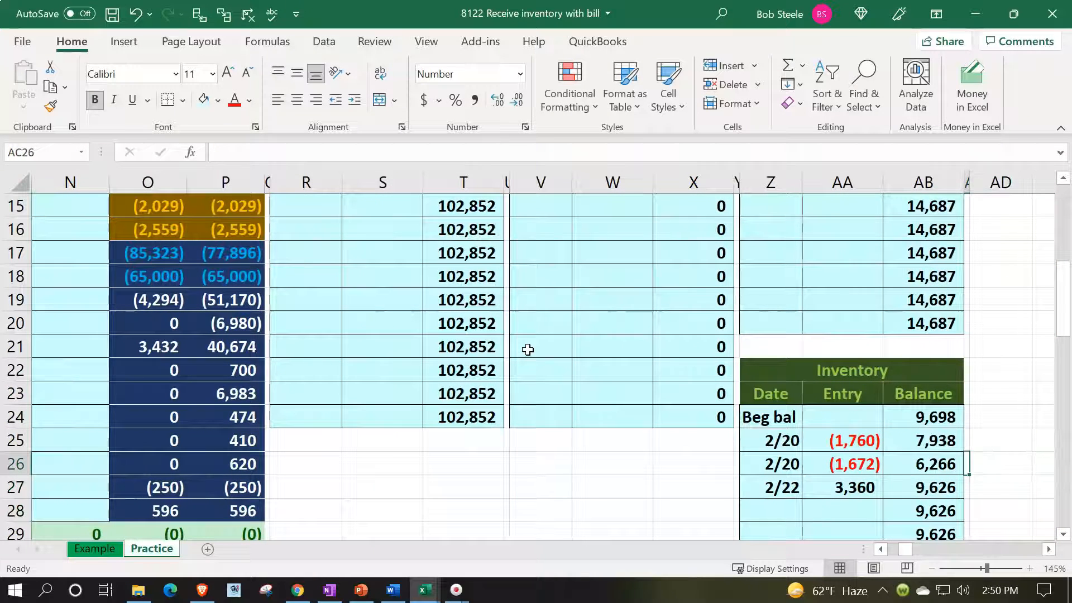
pyautogui.press('Left')
pyautogui.press('Down')
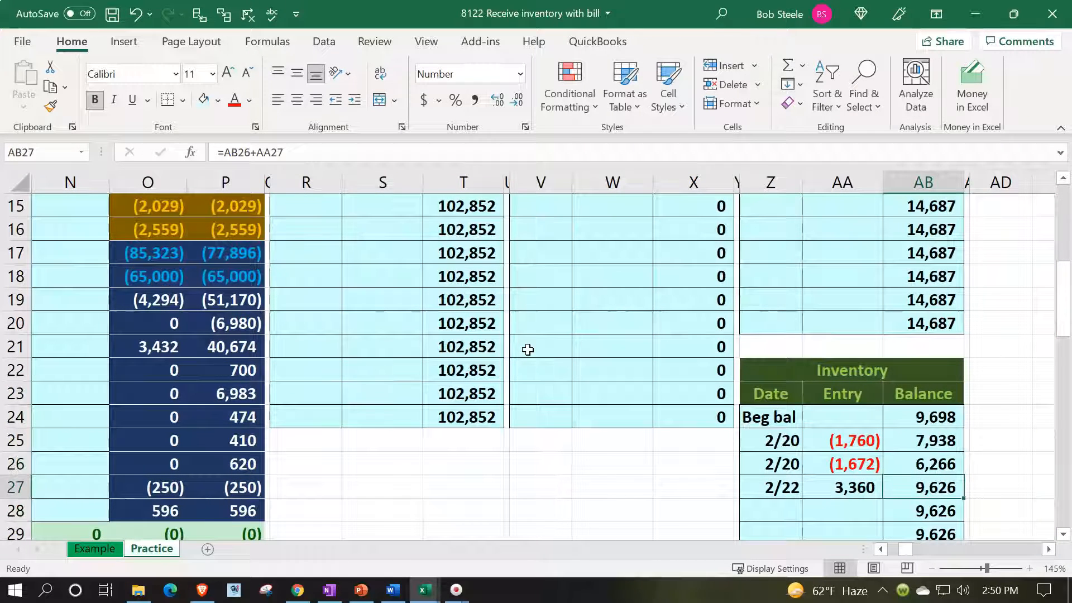
pyautogui.scroll(5, 335, 307)
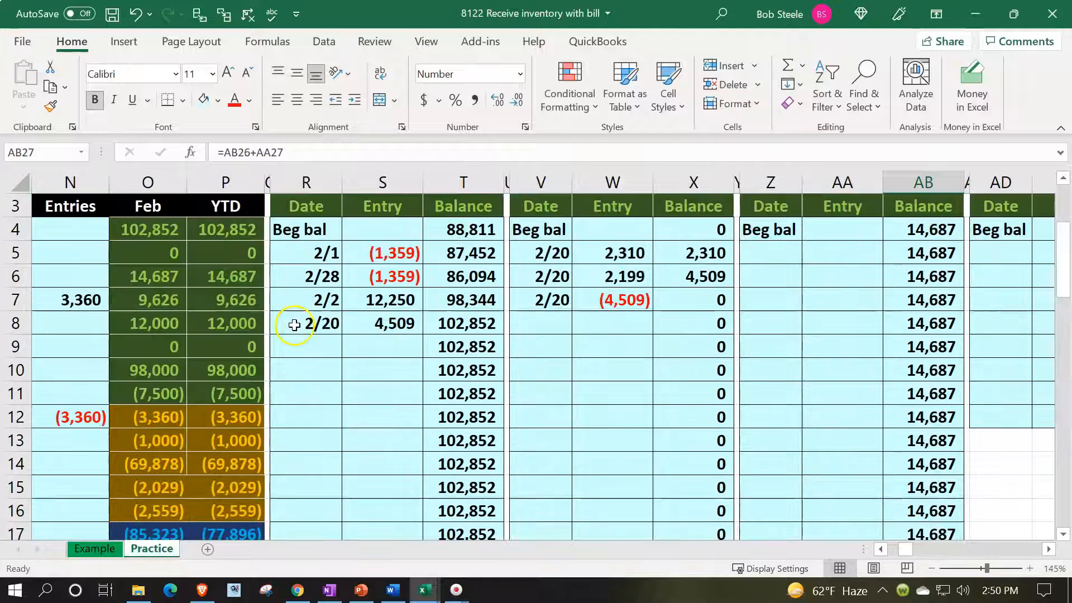
pyautogui.click(237, 349)
pyautogui.press('Left')
pyautogui.press('Left')
pyautogui.press('Left')
pyautogui.press('Left')
pyautogui.press('Left')
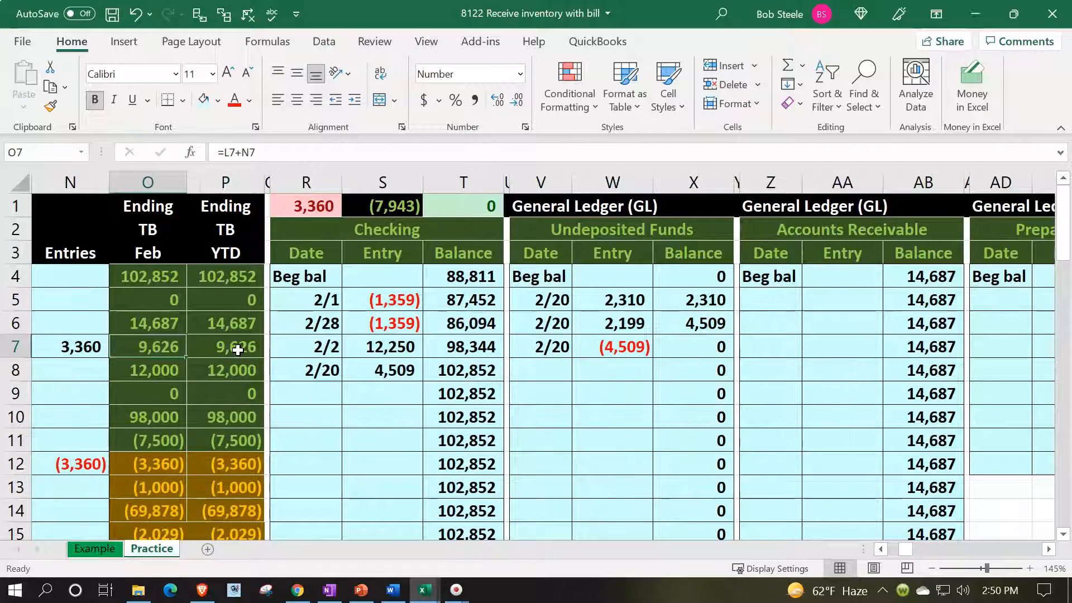
pyautogui.press('Right')
pyautogui.press('Right')
pyautogui.press('Right')
pyautogui.press('Right')
pyautogui.press('Right')
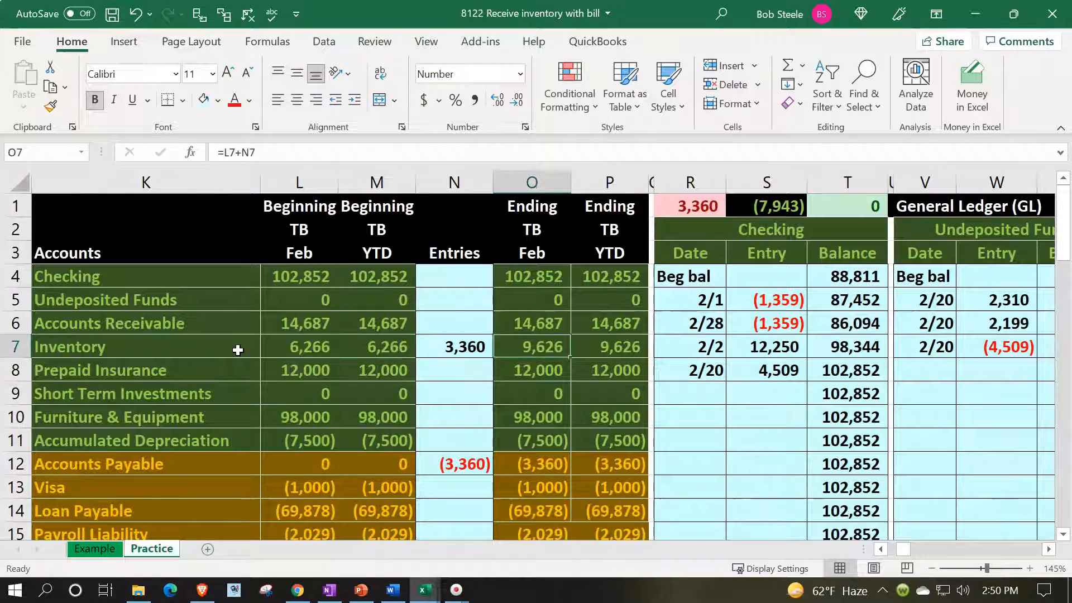
# Check the general ledger balance check in R1, the journal's Accounts Payable credit in I3 and the trial balance's Accounts Payable row.
pyautogui.click(670, 206)
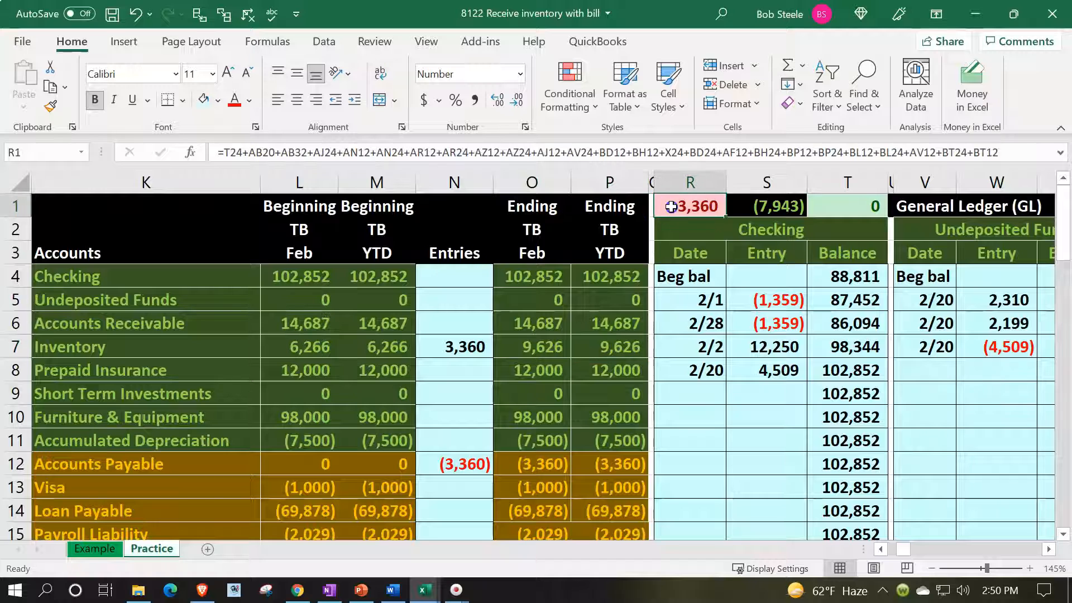
pyautogui.press('Left')
pyautogui.press('Left')
pyautogui.press('Left')
pyautogui.press('Left')
pyautogui.press('Left')
pyautogui.press('Left')
pyautogui.press('Left')
pyautogui.press('Left')
pyautogui.press('Left')
pyautogui.press('Left')
pyautogui.press('Left')
pyautogui.press('Left')
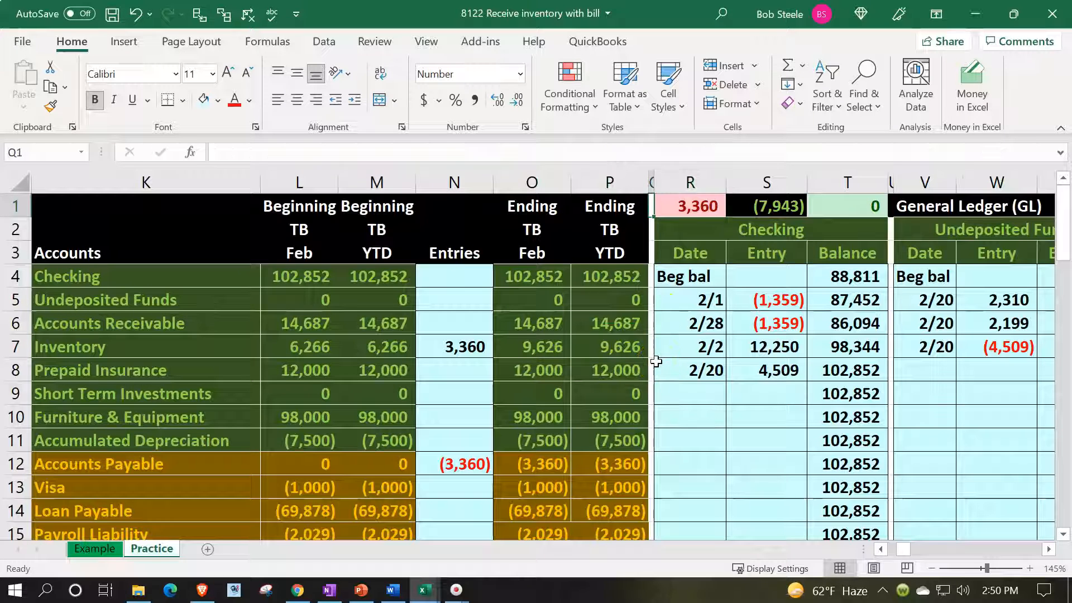
pyautogui.press('Down')
pyautogui.press('Down')
pyautogui.press('Right')
pyautogui.press('Right')
pyautogui.press('Right')
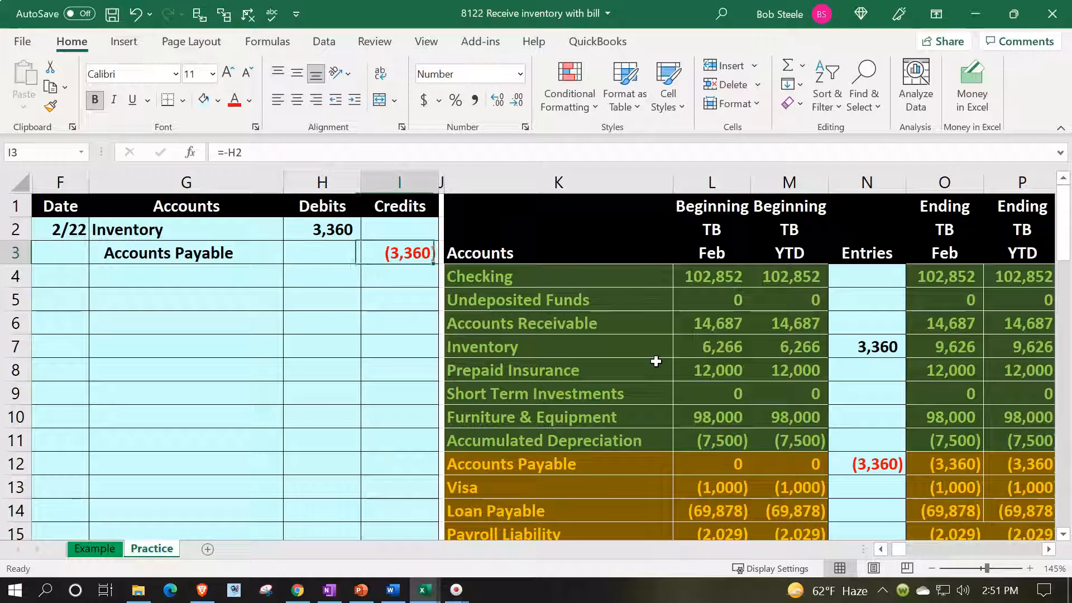
pyautogui.press('Down')
pyautogui.press('Down')
pyautogui.press('Down')
pyautogui.press('Down')
pyautogui.press('Down')
pyautogui.press('Down')
pyautogui.press('Down')
pyautogui.press('Down')
pyautogui.press('Down')
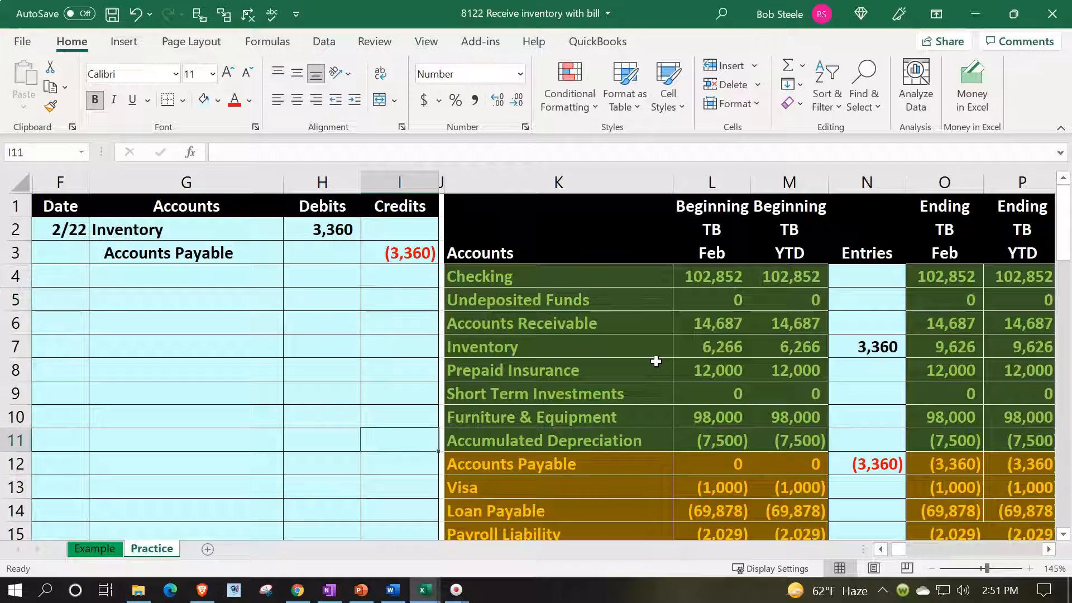
pyautogui.press('Right')
pyautogui.press('Right')
# Enter the date 2/22 in AL17 of the Accounts Payable general ledger.
pyautogui.press('Right')
pyautogui.press('Right')
pyautogui.press('Right')
pyautogui.press('Right')
pyautogui.press('Right')
pyautogui.press('Right')
pyautogui.press('Right')
pyautogui.press('Right')
pyautogui.press('Right')
pyautogui.press('Right')
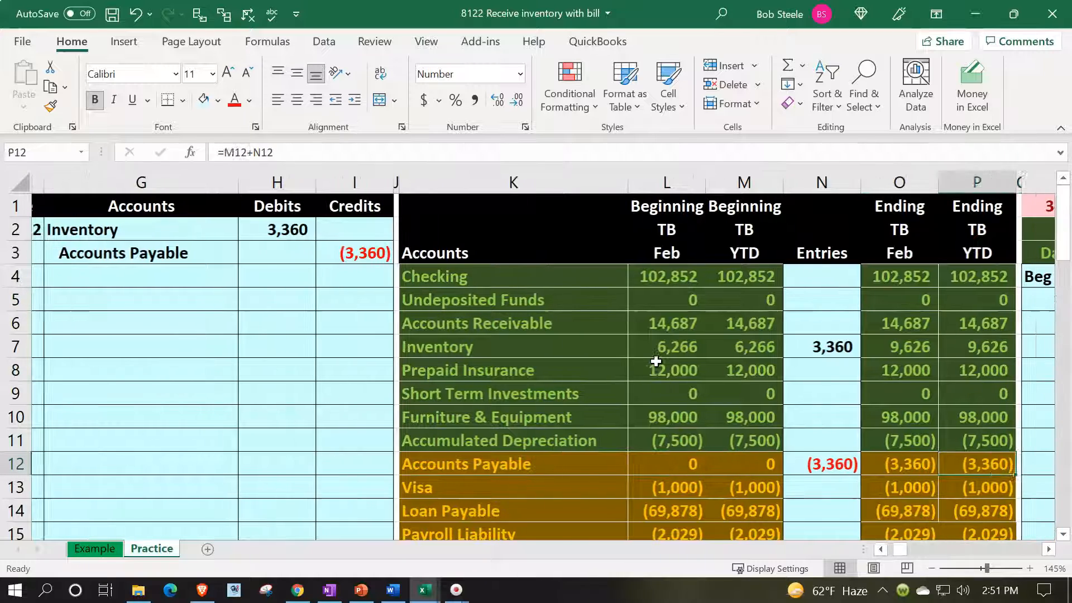
pyautogui.press('Right')
pyautogui.press('Right')
pyautogui.press('Right')
pyautogui.press('Right')
pyautogui.press('Right')
pyautogui.press('Right')
pyautogui.press('Right')
pyautogui.press('Right')
pyautogui.press('Right')
pyautogui.press('Right')
pyautogui.press('Right')
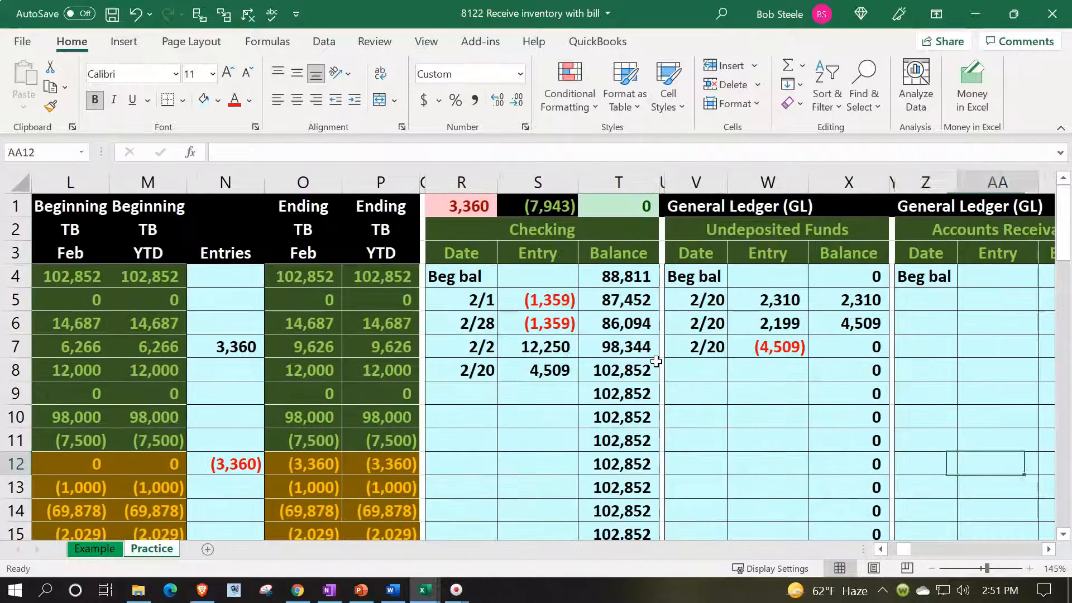
pyautogui.press('Right')
pyautogui.press('Right')
pyautogui.press('Right')
pyautogui.press('Right')
pyautogui.press('Right')
pyautogui.press('Right')
pyautogui.press('Right')
pyautogui.press('Right')
pyautogui.press('Right')
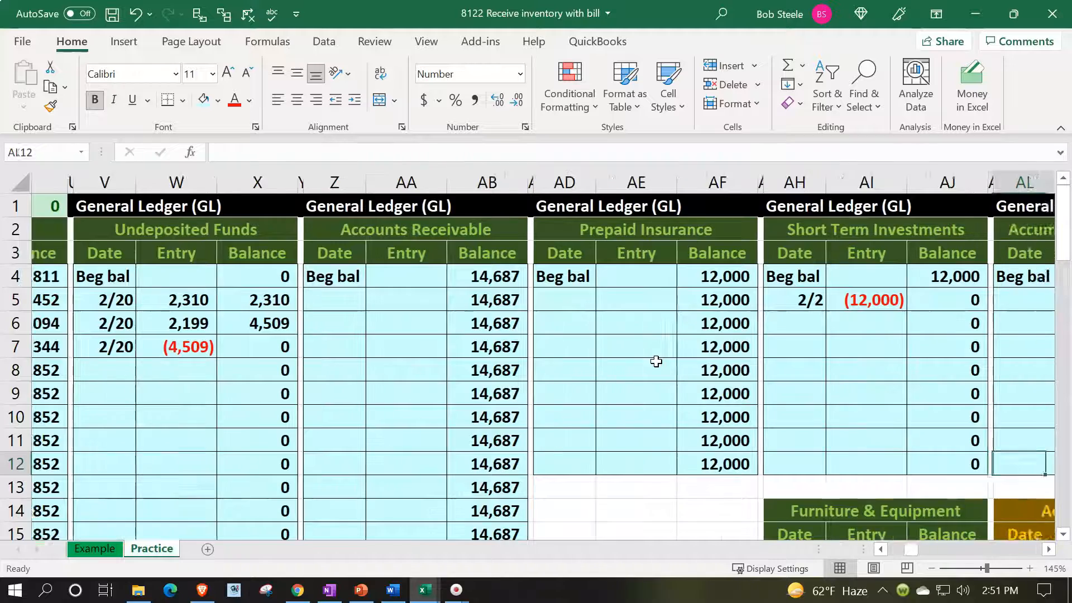
pyautogui.press('Down')
pyautogui.press('Down')
pyautogui.press('Down')
pyautogui.press('Down')
pyautogui.press('Down')
pyautogui.press('Down')
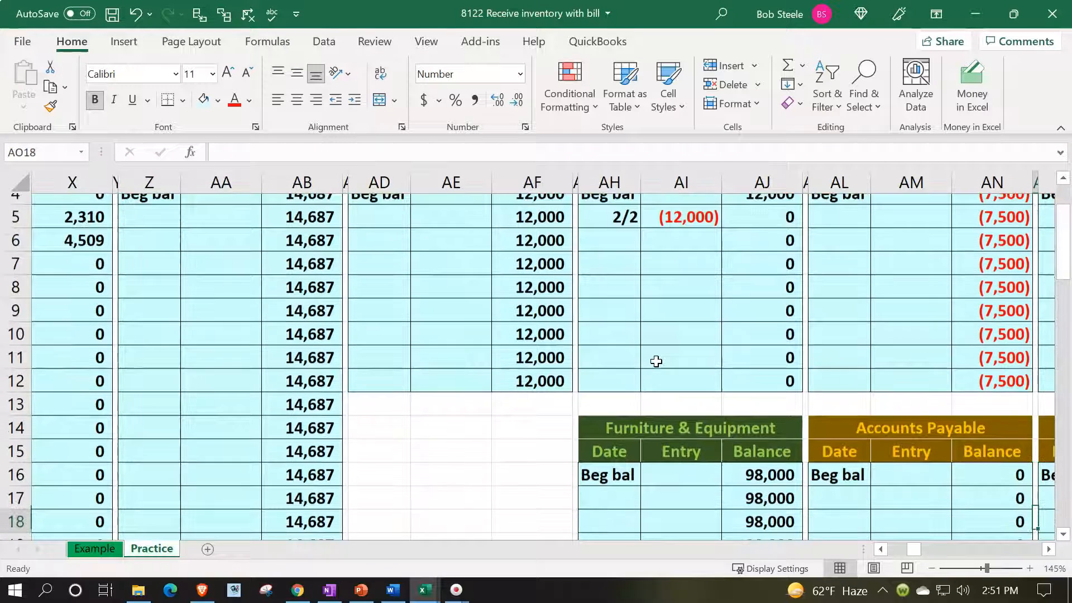
pyautogui.press('Left')
pyautogui.press('Left')
pyautogui.press('Left')
pyautogui.press('Up')
pyautogui.write('2/2')
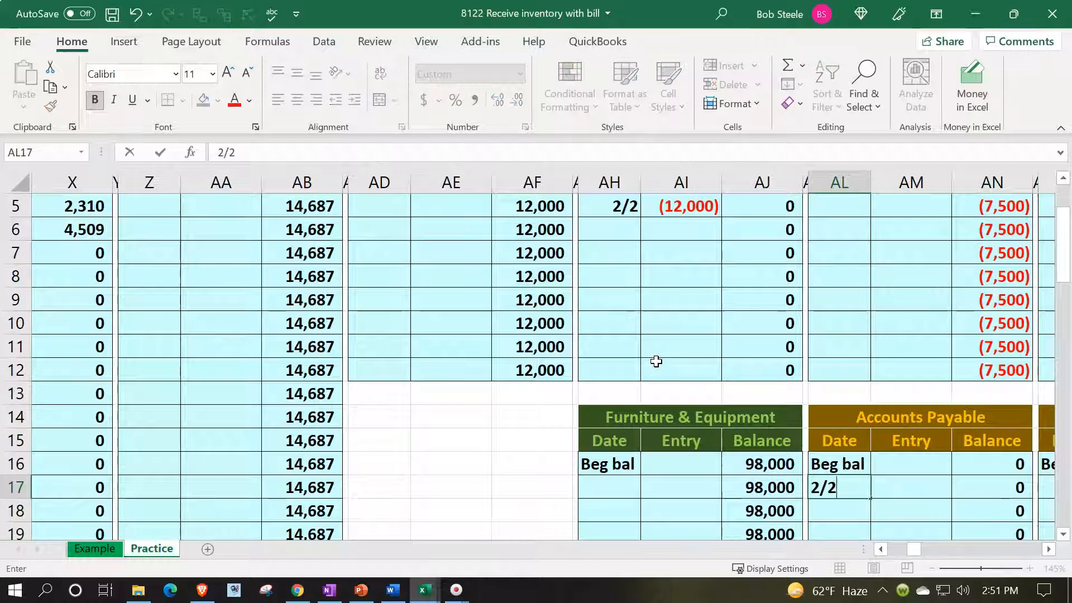
pyautogui.write('2')
pyautogui.press('Tab')
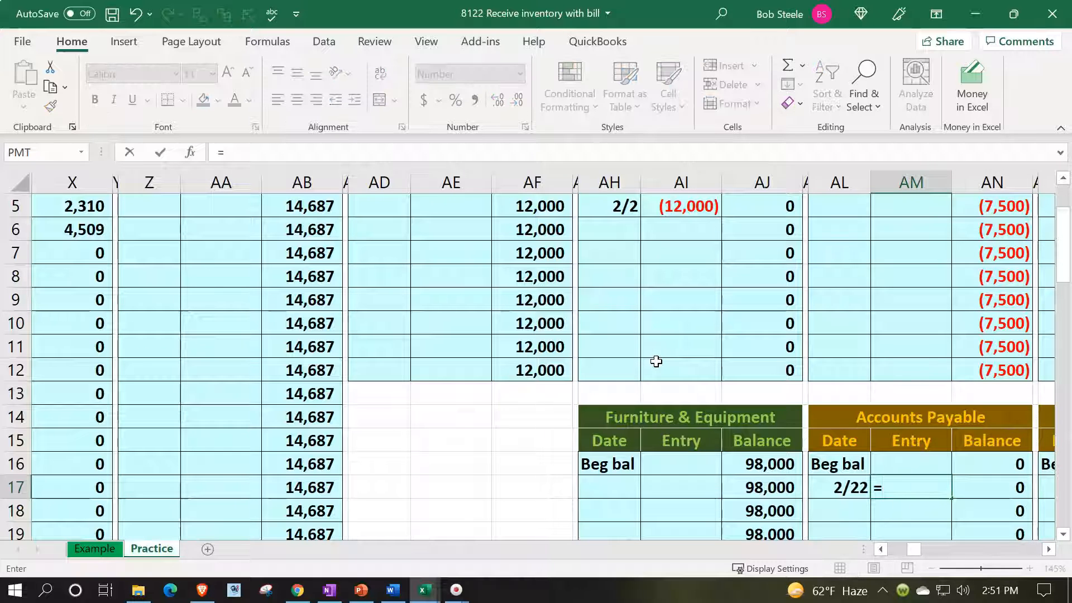
# Post the bill amount to the Accounts Payable general ledger's AM17 with a formula referencing the journal credit in I3.
pyautogui.write('=')
pyautogui.press('Left')
pyautogui.press('Left')
pyautogui.press('Left')
pyautogui.press('Left')
pyautogui.press('Left')
pyautogui.press('Left')
pyautogui.press('Left')
pyautogui.press('Left')
pyautogui.press('Left')
pyautogui.press('Left')
pyautogui.press('Left')
pyautogui.press('Left')
pyautogui.press('Left')
pyautogui.press('Left')
pyautogui.press('Left')
pyautogui.press('Left')
pyautogui.press('Left')
pyautogui.press('Left')
pyautogui.press('Left')
pyautogui.press('Left')
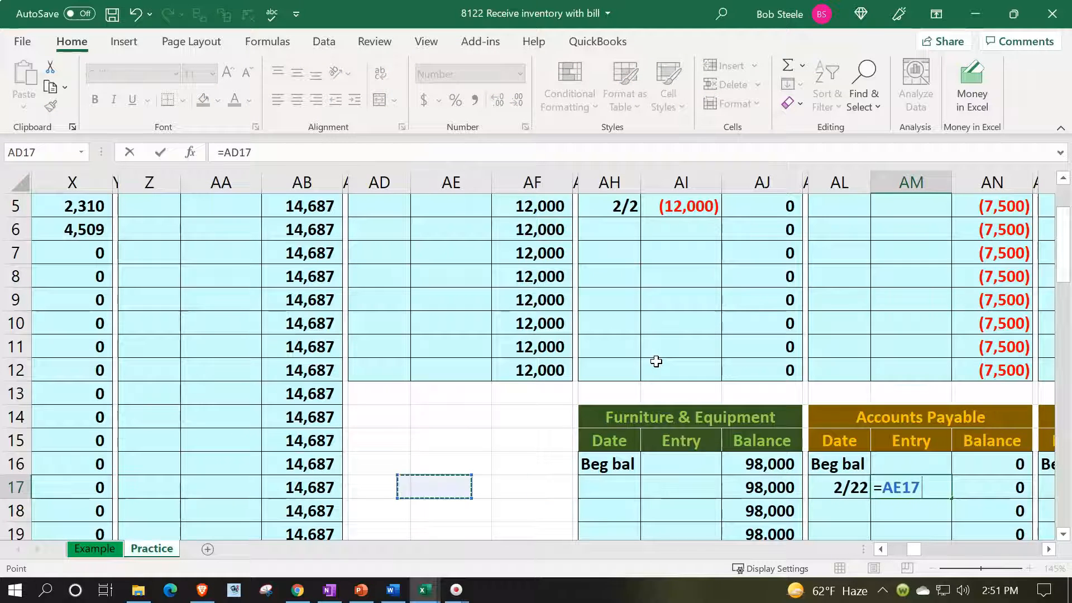
pyautogui.press('Up')
pyautogui.press('Up')
pyautogui.press('Up')
pyautogui.press('Up')
pyautogui.press('Up')
pyautogui.press('Up')
pyautogui.press('Up')
pyautogui.press('Up')
pyautogui.press('Up')
pyautogui.press('Up')
pyautogui.press('Up')
pyautogui.press('Up')
pyautogui.press('Up')
pyautogui.press('Up')
pyautogui.press('Up')
pyautogui.press('Up')
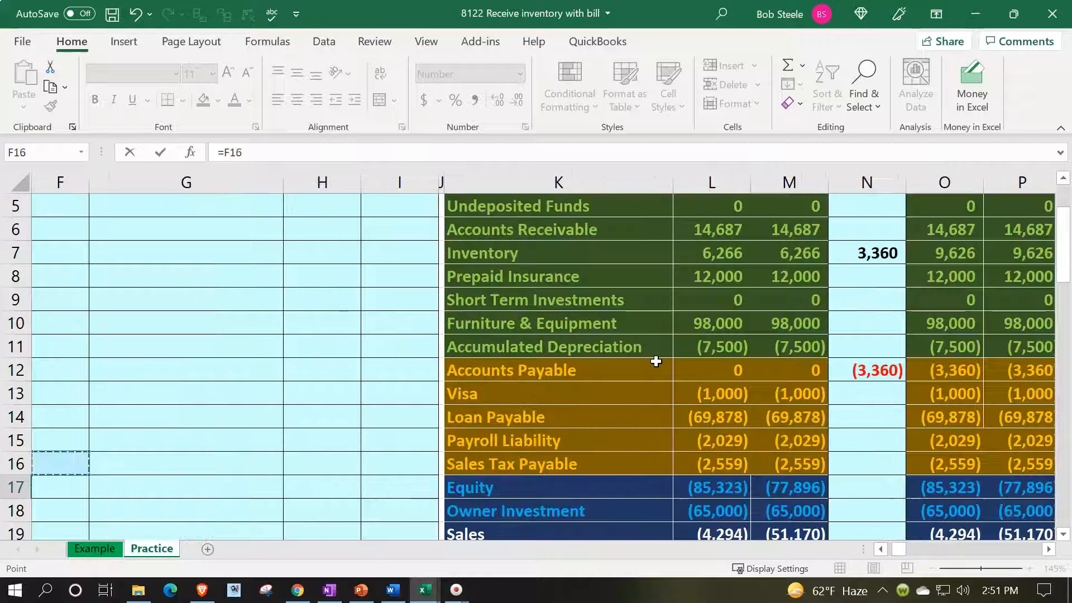
pyautogui.press('Down')
pyautogui.press('Down')
pyautogui.press('Right')
pyautogui.press('Right')
pyautogui.press('Right')
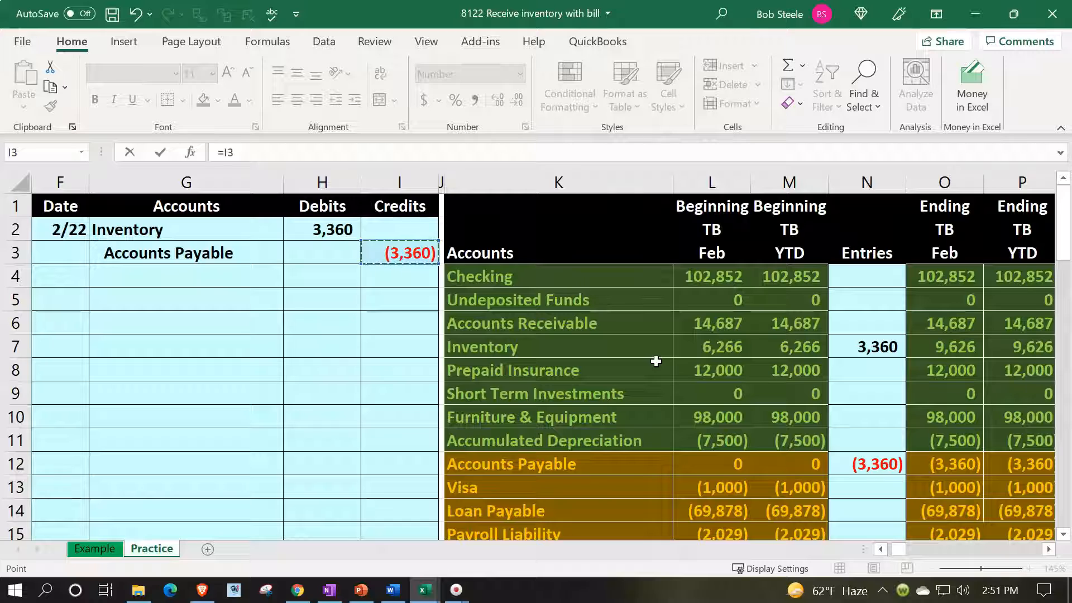
pyautogui.press('Return')
# Compare the Accounts Payable general ledger posting in row 17 with the trial balance's ending Accounts Payable balance in row 12.
pyautogui.press('Right')
pyautogui.press('Right')
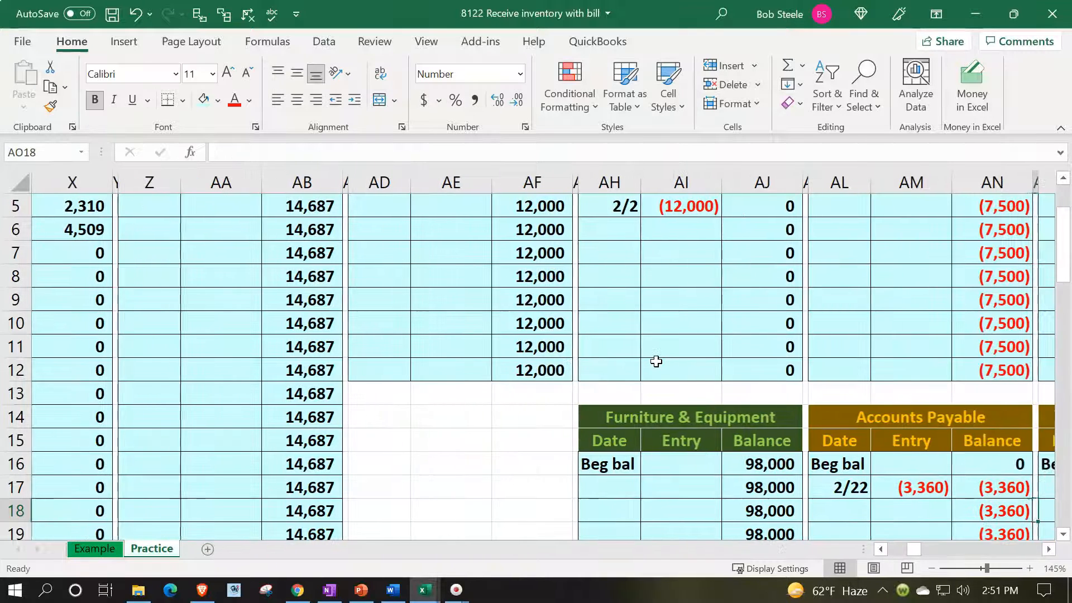
pyautogui.press('Up')
pyautogui.press('Left')
pyautogui.press('Left')
pyautogui.press('Left')
pyautogui.press('Left')
pyautogui.press('Left')
pyautogui.press('Left')
pyautogui.press('Left')
pyautogui.press('Left')
pyautogui.press('Left')
pyautogui.press('Left')
pyautogui.press('Left')
pyautogui.press('Left')
pyautogui.press('Left')
pyautogui.press('Left')
pyautogui.press('Left')
pyautogui.press('Left')
pyautogui.press('Left')
pyautogui.press('Left')
pyautogui.press('Left')
pyautogui.press('Left')
pyautogui.press('Left')
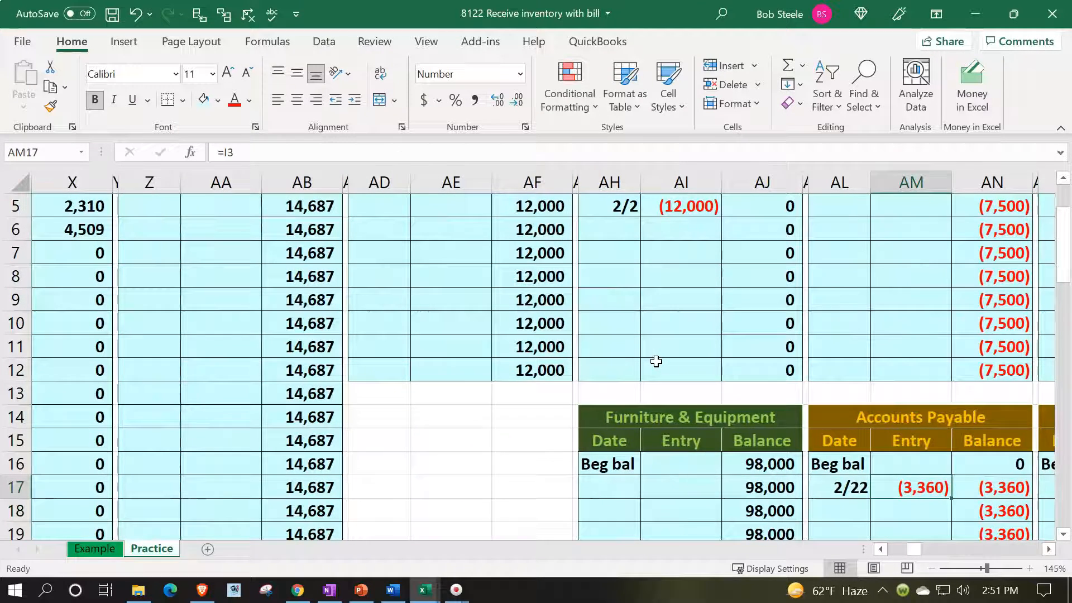
pyautogui.press('Left')
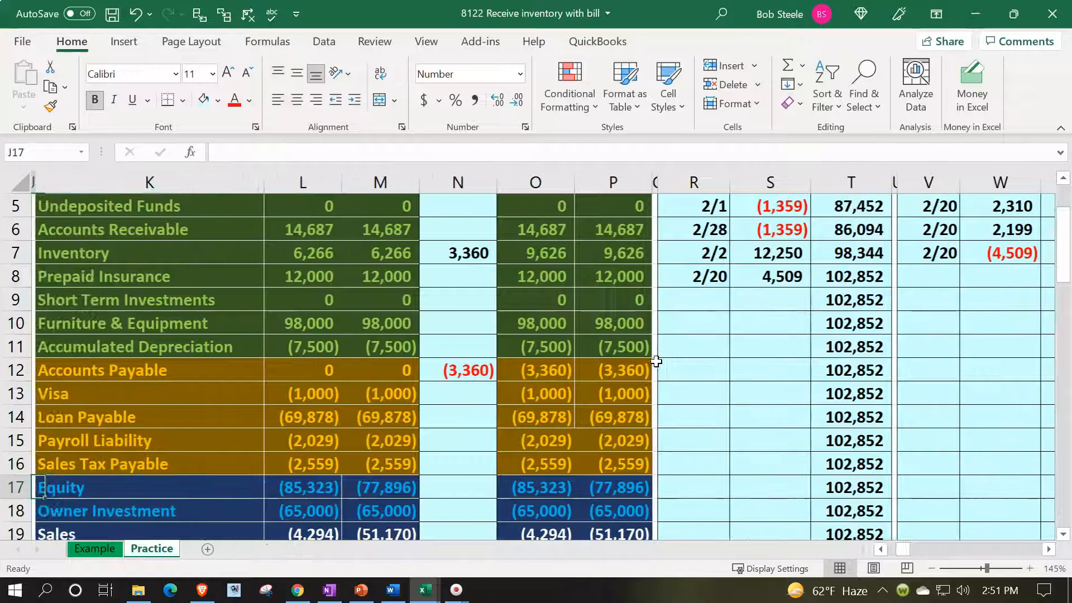
pyautogui.click(625, 361)
pyautogui.scroll(2, 620, 357)
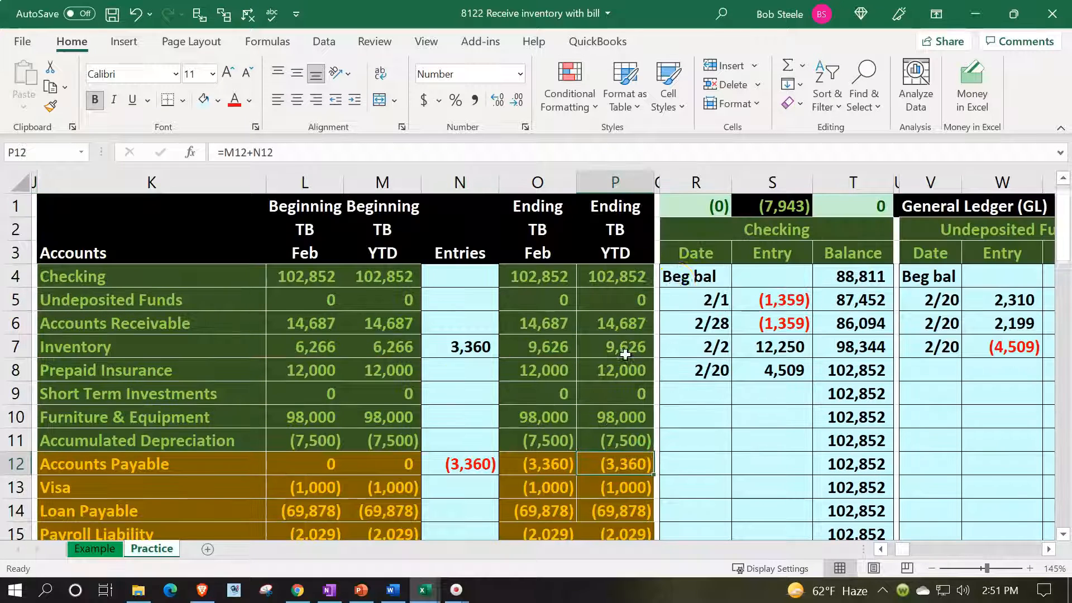
# Verify the general ledger balance check in R1.
pyautogui.click(707, 211)
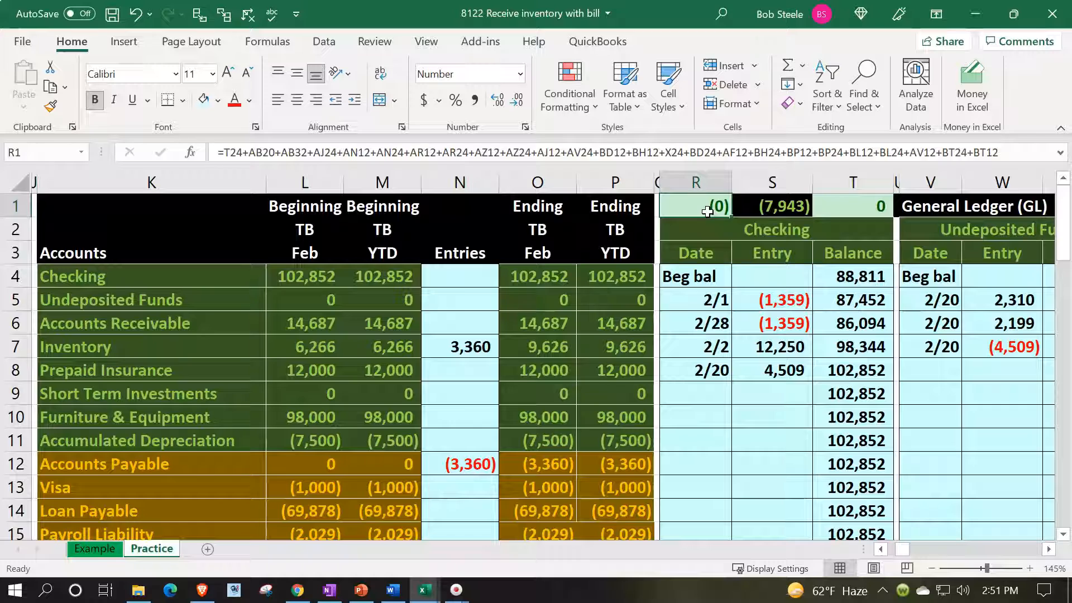
pyautogui.press('Down')
pyautogui.press('Down')
pyautogui.press('Down')
pyautogui.press('Down')
pyautogui.press('Down')
pyautogui.press('Down')
pyautogui.press('Down')
pyautogui.press('Down')
pyautogui.press('Down')
pyautogui.press('Down')
pyautogui.press('Down')
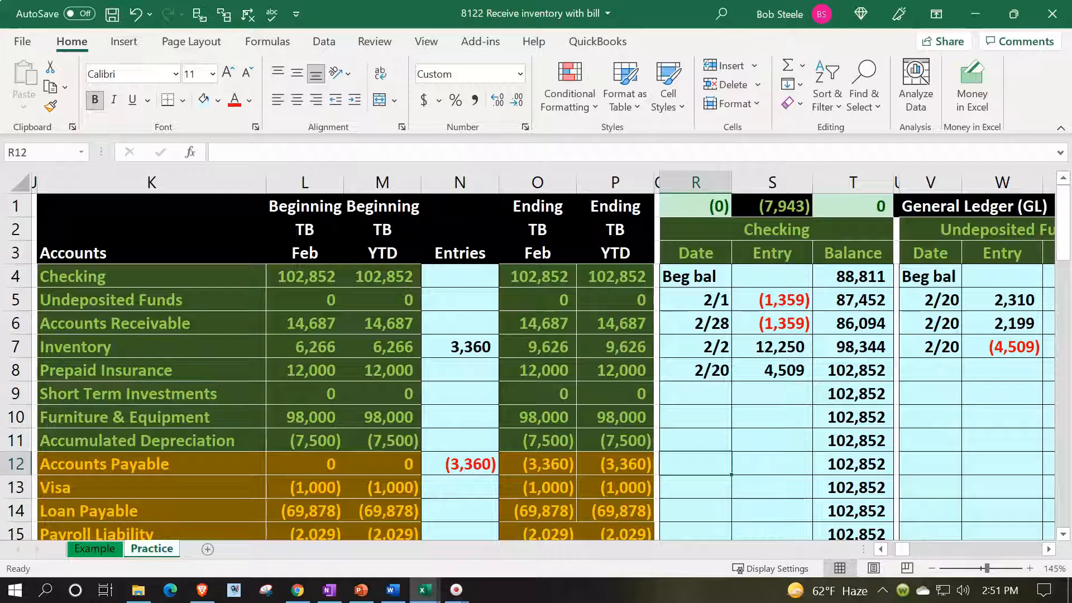
pyautogui.hotkey('alt', 'Tab')
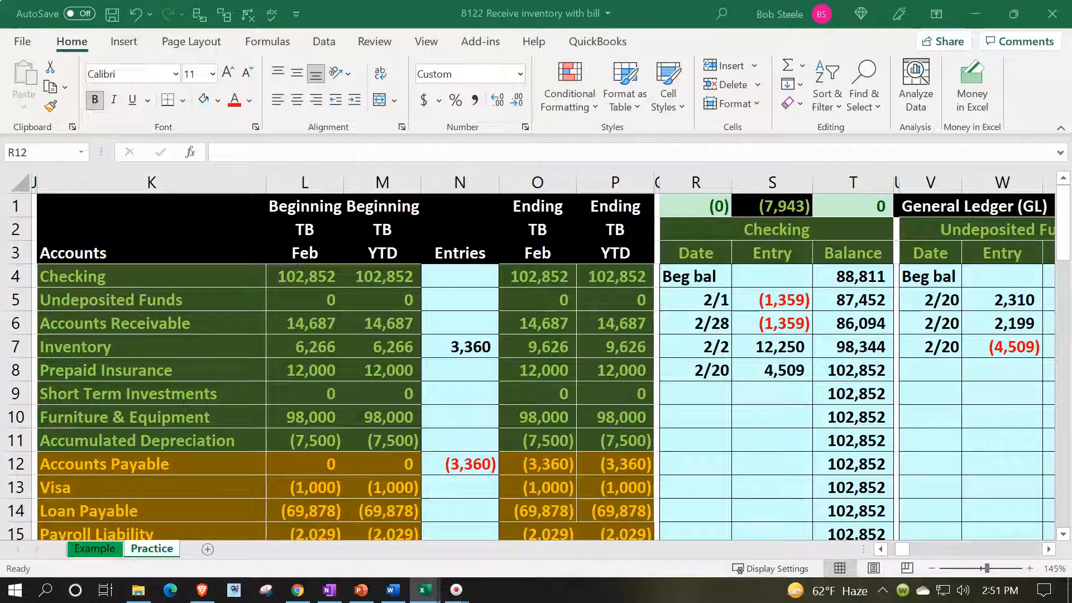
pyautogui.hotkey('alt', 'Tab')
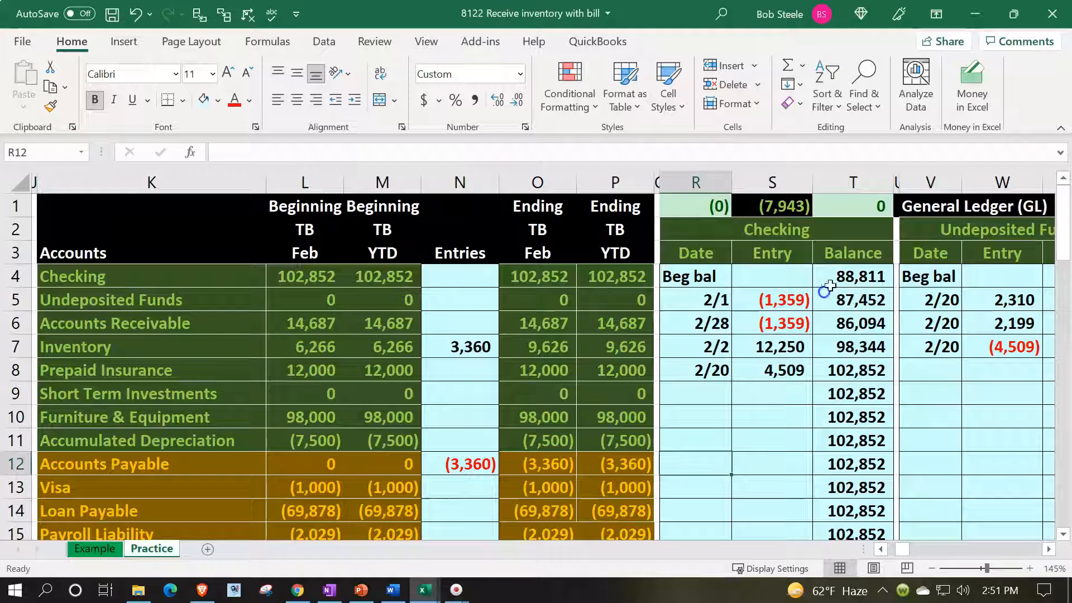
# Look across the general ledgers to the AP and Inventory subsidiary ledgers and inspect the inventory total's formula in CP1.
pyautogui.click(822, 314)
pyautogui.press('Right')
pyautogui.press('Right')
pyautogui.press('Right')
pyautogui.press('Right')
pyautogui.press('Right')
pyautogui.press('Right')
pyautogui.press('Right')
pyautogui.press('Right')
pyautogui.press('Right')
pyautogui.press('Right')
pyautogui.press('Right')
pyautogui.press('Right')
pyautogui.press('Right')
pyautogui.press('Right')
pyautogui.press('Right')
pyautogui.press('Right')
pyautogui.press('Right')
pyautogui.press('Right')
pyautogui.press('Right')
pyautogui.press('Right')
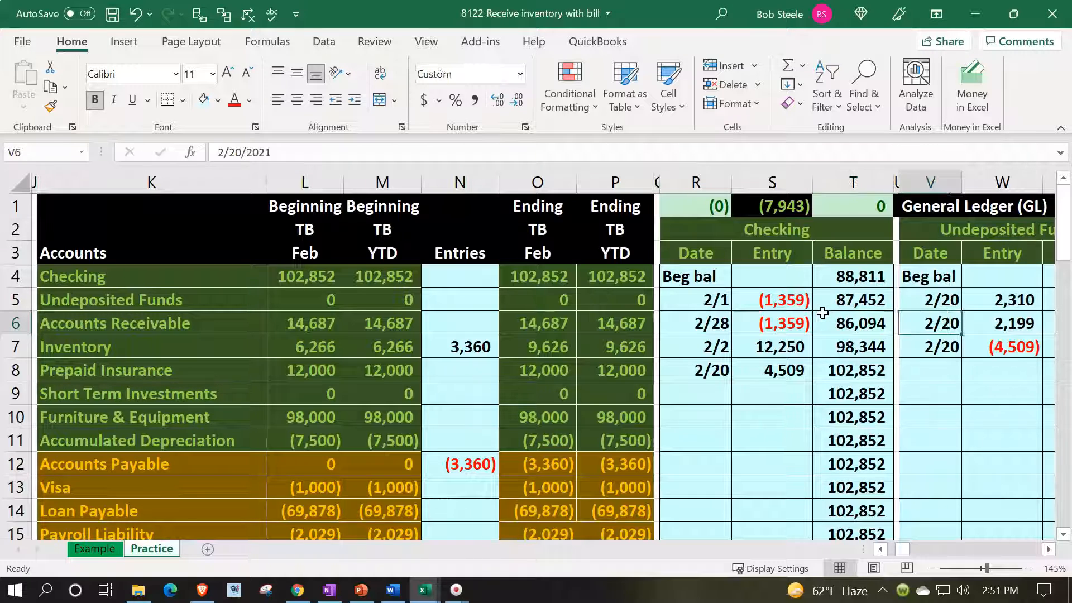
pyautogui.press('Right')
pyautogui.press('Right')
pyautogui.press('Right')
pyautogui.press('Right')
pyautogui.press('Right')
pyautogui.press('Right')
pyautogui.press('Right')
pyautogui.press('Right')
pyautogui.press('Right')
pyautogui.press('Right')
pyautogui.press('Right')
pyautogui.press('Right')
pyautogui.press('Right')
pyautogui.press('Right')
pyautogui.press('Right')
pyautogui.press('Right')
pyautogui.press('Right')
pyautogui.press('Right')
pyautogui.press('Right')
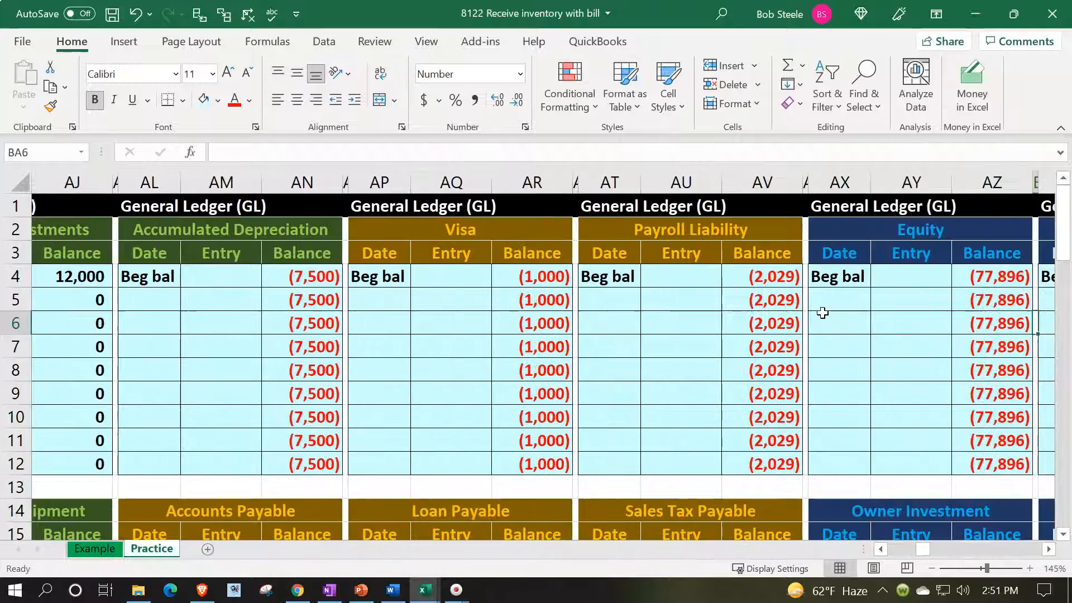
pyautogui.press('Right')
pyautogui.press('Right')
pyautogui.press('Right')
pyautogui.press('Right')
pyautogui.press('Right')
pyautogui.press('Right')
pyautogui.press('Right')
pyautogui.press('Right')
pyautogui.press('Right')
pyautogui.press('Right')
pyautogui.press('Right')
pyautogui.press('Right')
pyautogui.press('Right')
pyautogui.press('Right')
pyautogui.press('Right')
pyautogui.press('Right')
pyautogui.press('Right')
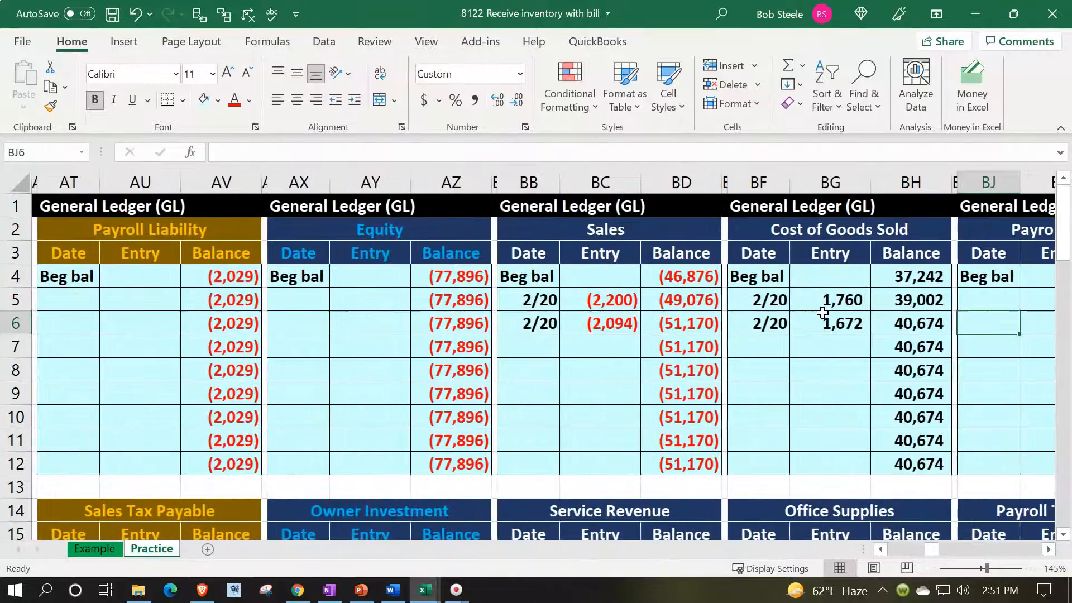
pyautogui.press('Right')
pyautogui.press('Right')
pyautogui.press('Right')
pyautogui.press('Right')
pyautogui.press('Right')
pyautogui.press('Right')
pyautogui.press('Right')
pyautogui.press('Right')
pyautogui.press('Right')
pyautogui.press('Right')
pyautogui.press('Right')
pyautogui.press('Right')
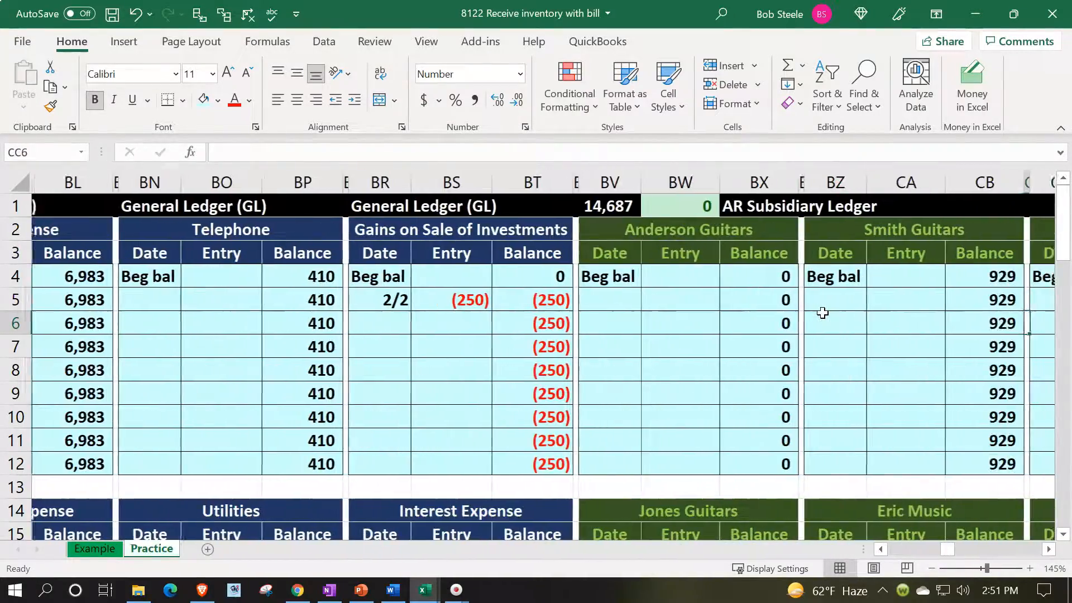
pyautogui.press('Right')
pyautogui.press('Right')
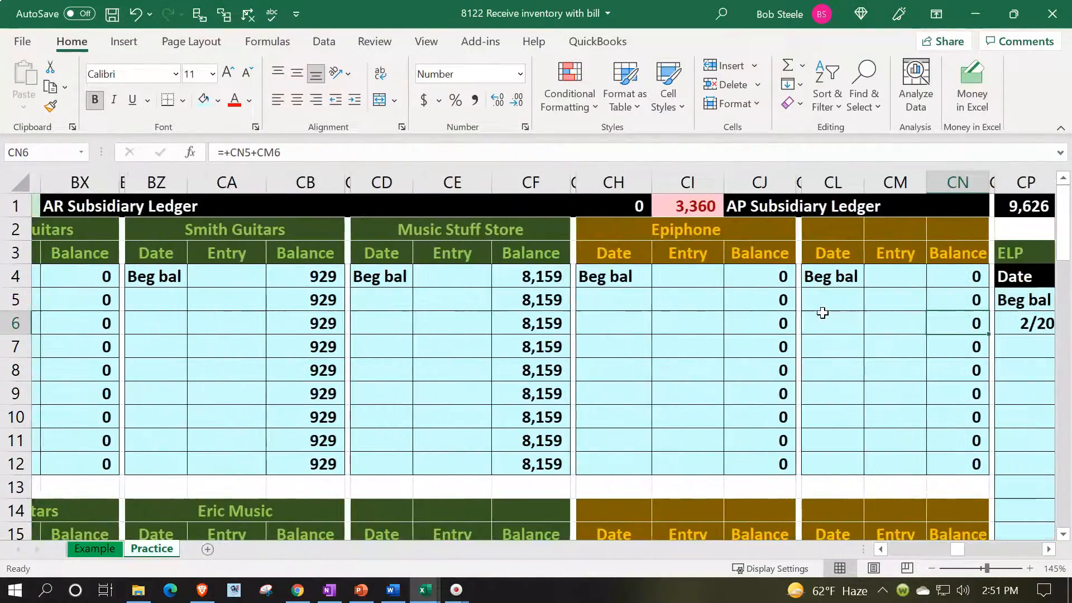
pyautogui.press('Right')
pyautogui.press('Right')
pyautogui.press('Right')
pyautogui.press('Right')
pyautogui.press('Right')
pyautogui.press('Right')
pyautogui.press('Right')
pyautogui.press('Right')
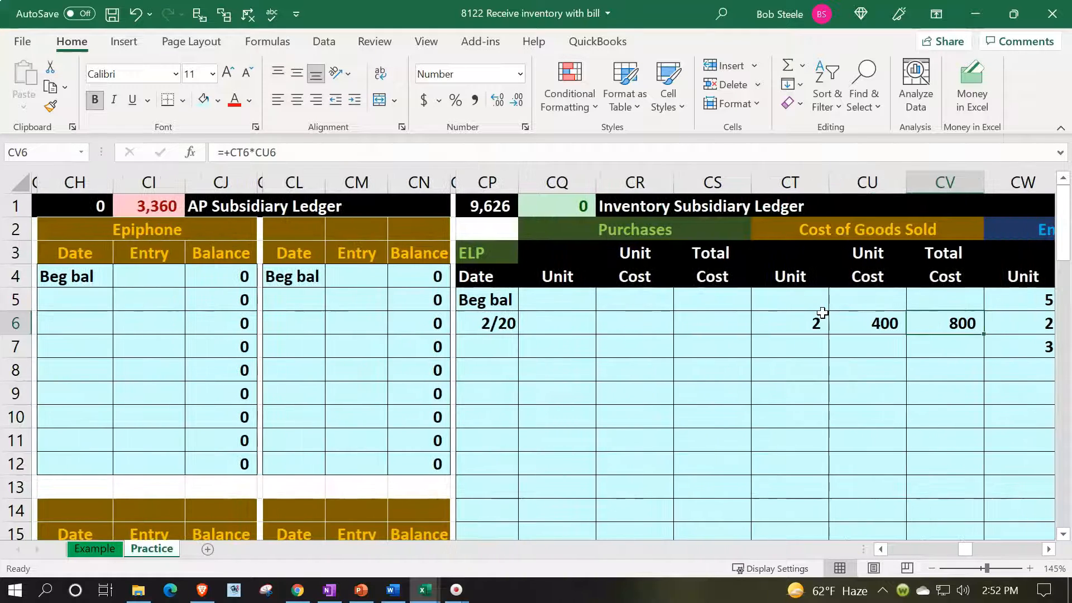
pyautogui.click(486, 204)
pyautogui.doubleClick(480, 206)
pyautogui.press('Return')
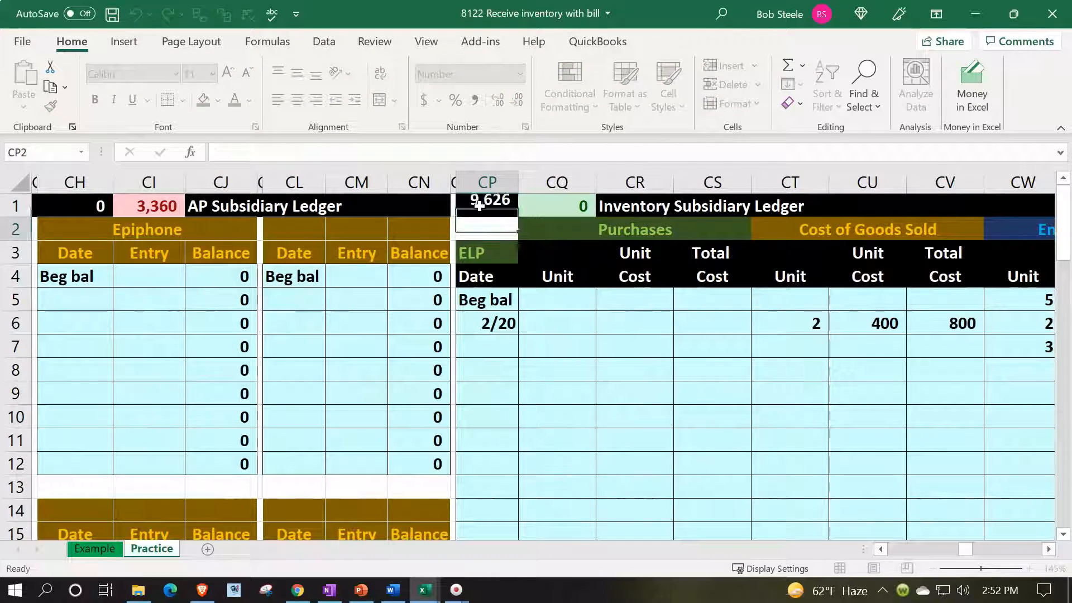
# Name the blank vendor account at CH14 in the AP subsidiary ledger "Fender" and go to its first entry row.
pyautogui.press('Down')
pyautogui.press('Down')
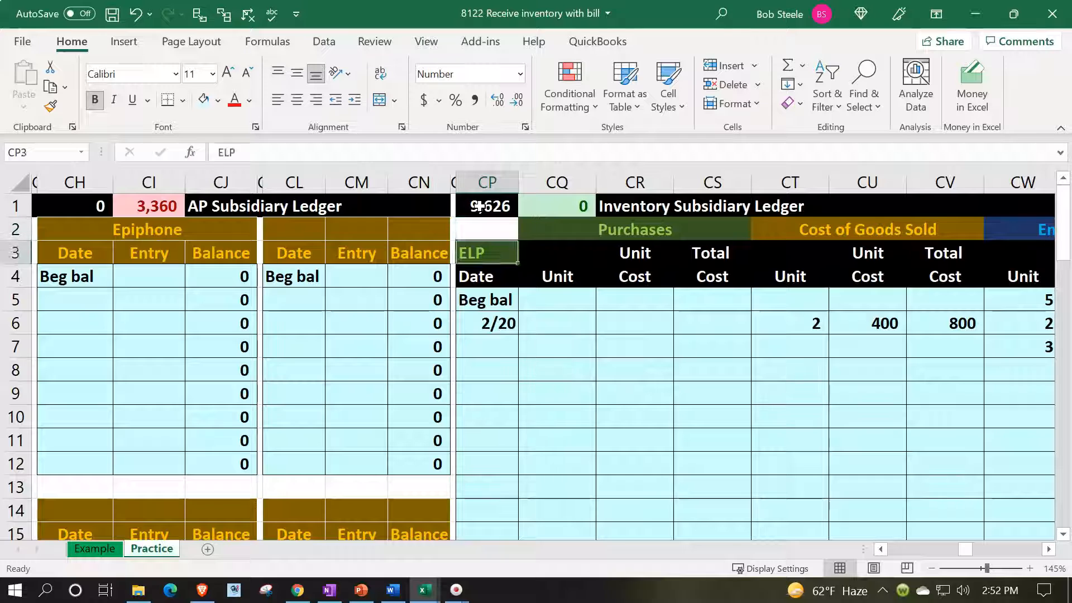
pyautogui.press('Left')
pyautogui.press('Left')
pyautogui.press('Left')
pyautogui.press('Left')
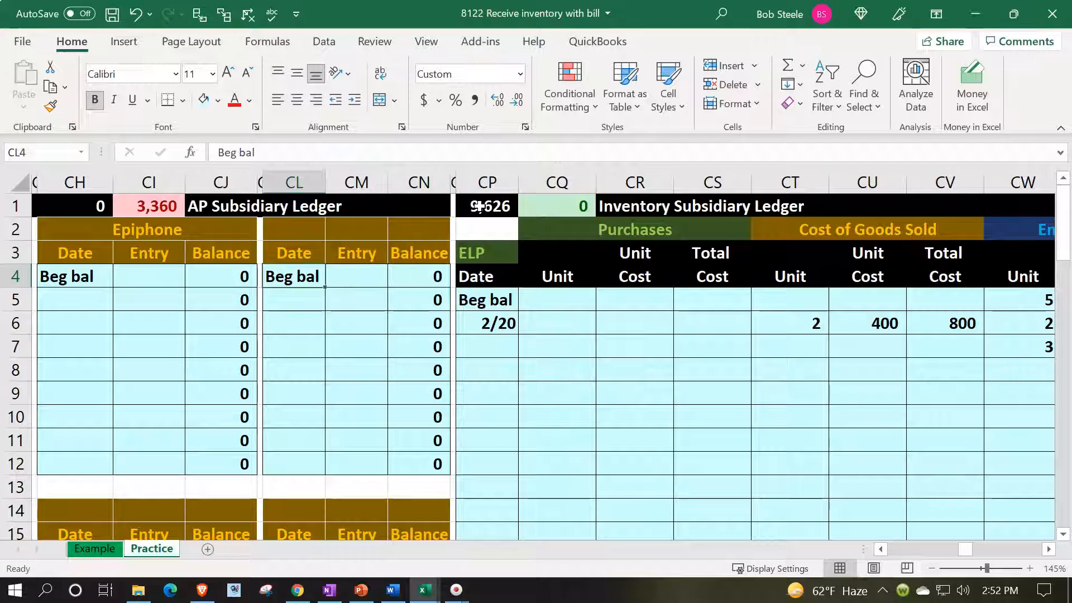
pyautogui.press('Down')
pyautogui.press('Down')
pyautogui.press('Down')
pyautogui.press('Down')
pyautogui.press('Down')
pyautogui.press('Down')
pyautogui.press('Down')
pyautogui.press('Down')
pyautogui.press('Down')
pyautogui.press('Down')
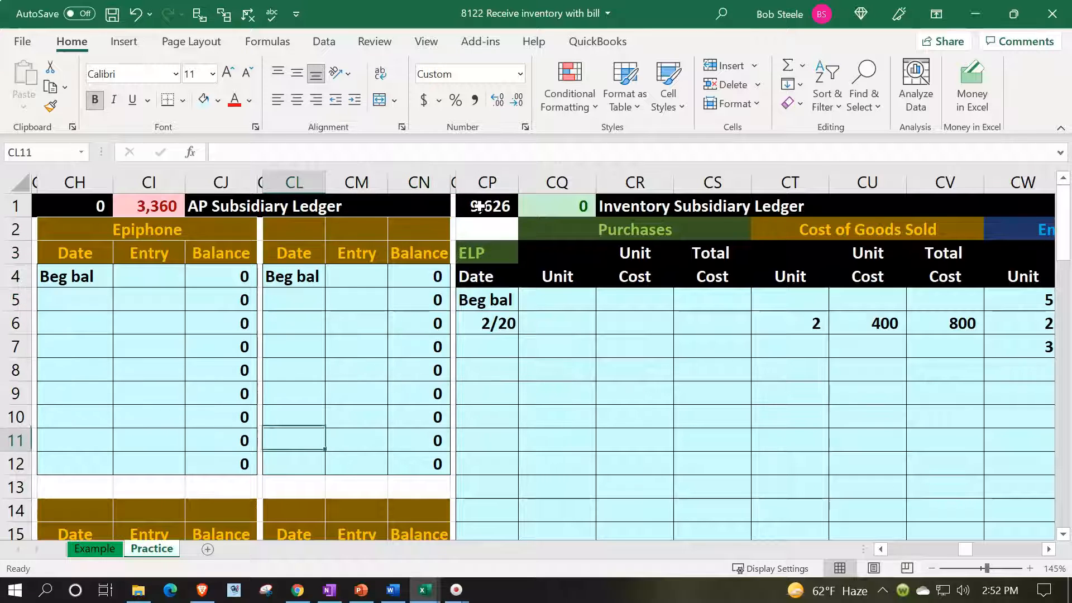
pyautogui.press('Left')
pyautogui.press('Left')
pyautogui.press('Left')
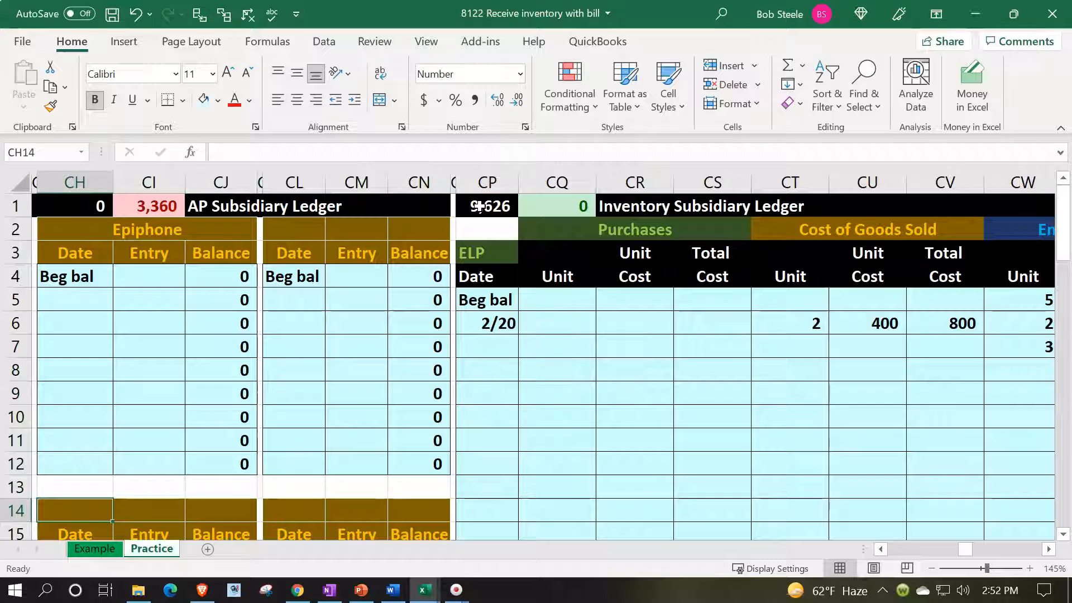
pyautogui.scroll(-1, 313, 470)
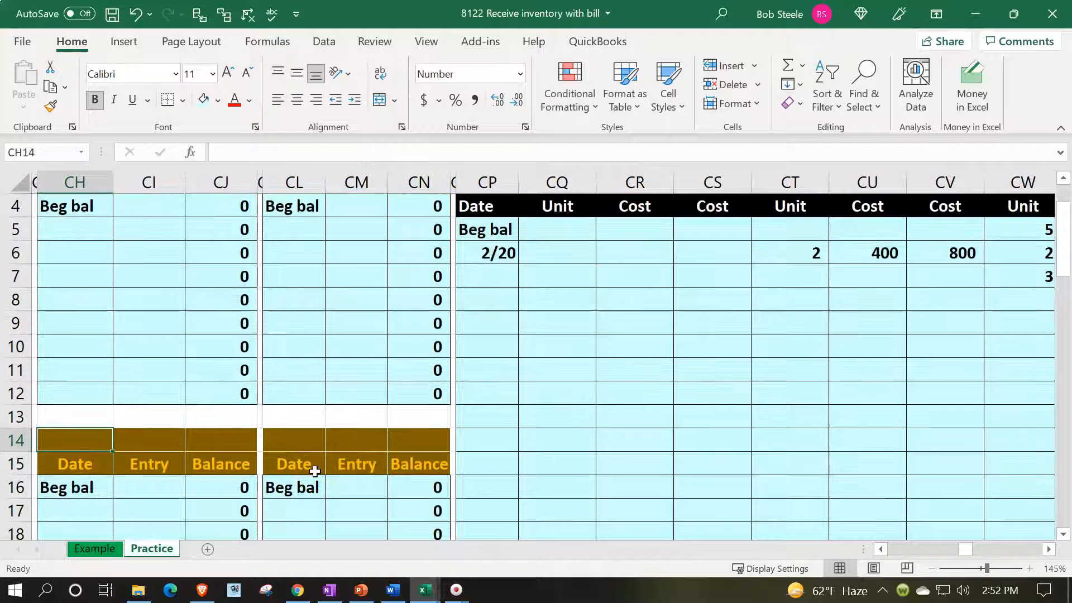
pyautogui.write('Fender')
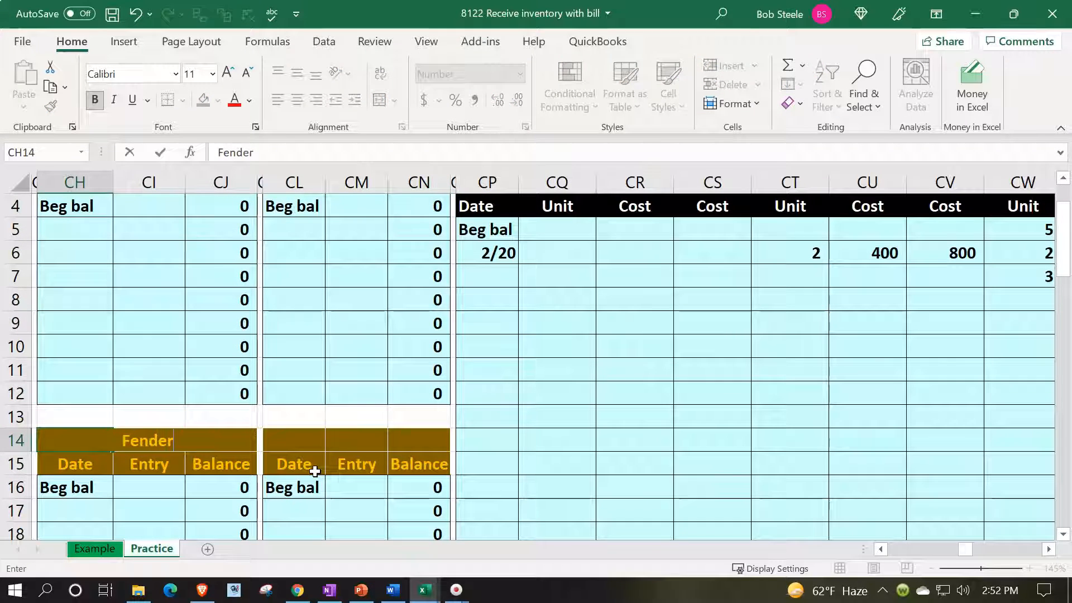
pyautogui.press('Return')
pyautogui.press('Return')
pyautogui.press('Return')
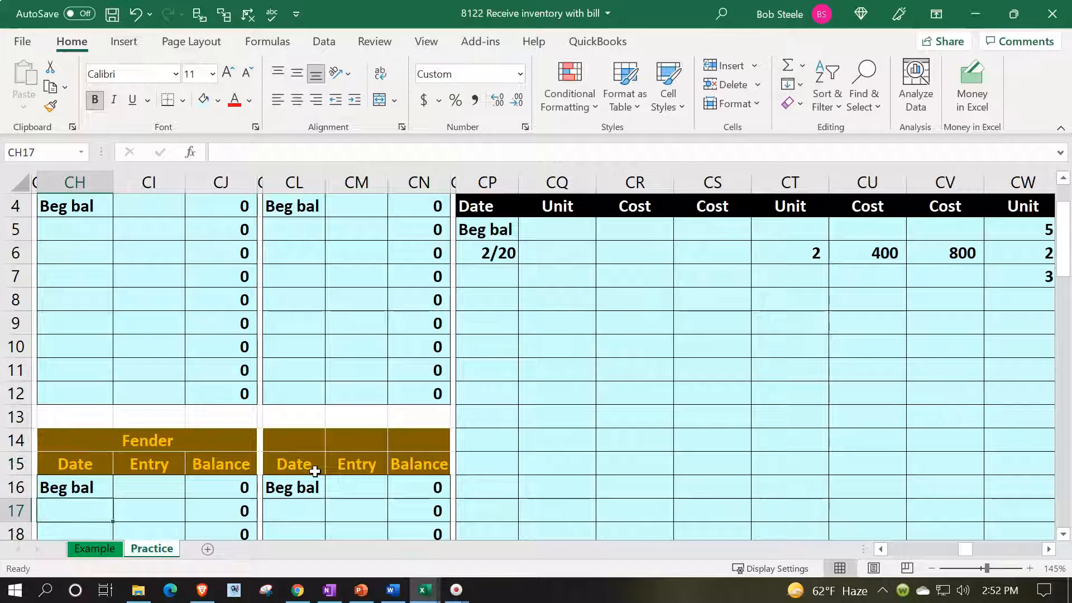
# Enter the date 2/22 in Fender's first entry row in the AP subsidiary ledger and go to its entry cell CI17.
pyautogui.write('2')
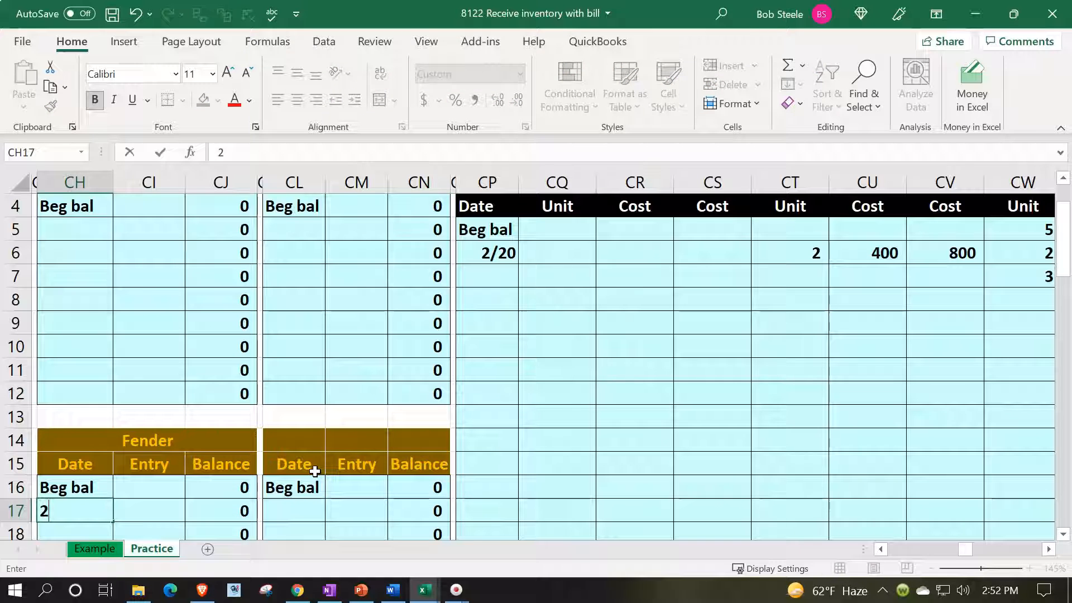
pyautogui.write('/22')
pyautogui.press('Return')
pyautogui.press('Right')
pyautogui.press('Up')
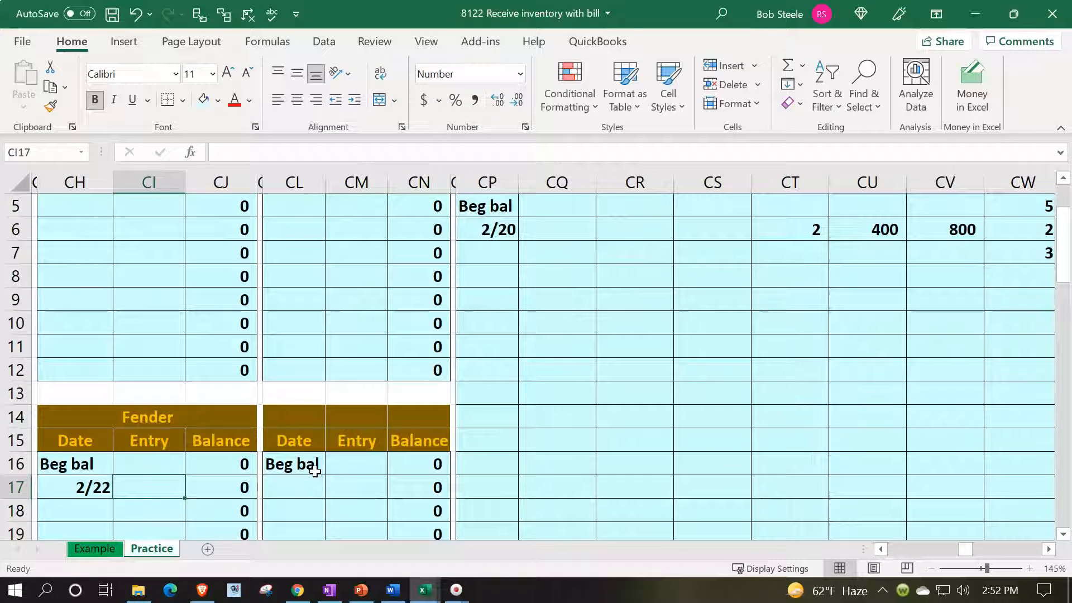
# Post Fender's 2/22 entry in CI17 as a formula linking to the journal's Accounts Payable credit in I3.
pyautogui.write('=')
pyautogui.press('Left')
pyautogui.press('Left')
pyautogui.press('Left')
pyautogui.press('Left')
pyautogui.press('Left')
pyautogui.press('Left')
pyautogui.press('Left')
pyautogui.press('Left')
pyautogui.press('Left')
pyautogui.press('Left')
pyautogui.press('Left')
pyautogui.press('Left')
pyautogui.press('Left')
pyautogui.press('Left')
pyautogui.press('Left')
pyautogui.press('Left')
pyautogui.press('Left')
pyautogui.press('Left')
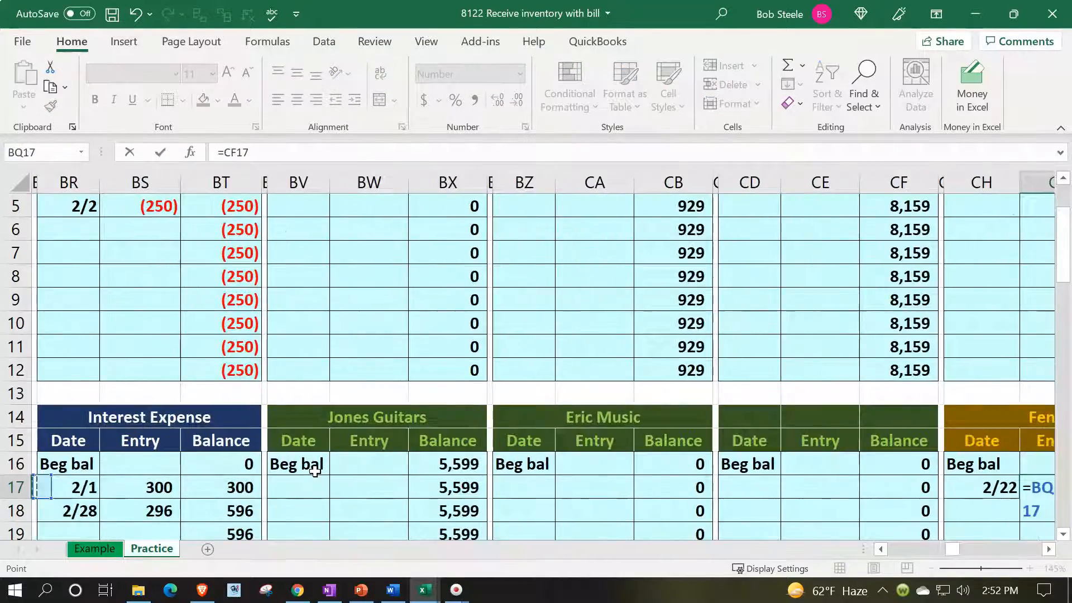
pyautogui.press('Left')
pyautogui.press('Left')
pyautogui.press('Left')
pyautogui.press('Left')
pyautogui.press('Left')
pyautogui.press('Left')
pyautogui.press('Left')
pyautogui.press('Left')
pyautogui.press('Left')
pyautogui.press('Left')
pyautogui.press('Left')
pyautogui.press('Left')
pyautogui.press('Left')
pyautogui.press('Left')
pyautogui.press('Left')
pyautogui.press('Left')
pyautogui.press('Left')
pyautogui.press('Left')
pyautogui.press('Left')
pyautogui.press('Left')
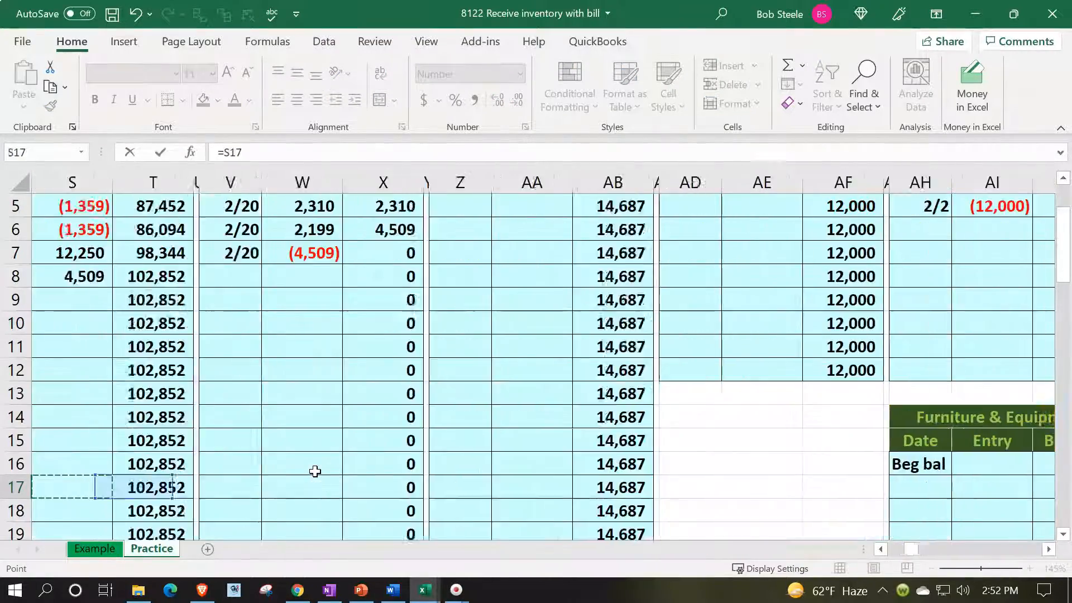
pyautogui.press('Left')
pyautogui.press('Left')
pyautogui.press('Left')
pyautogui.press('Left')
pyautogui.press('Left')
pyautogui.press('Left')
pyautogui.press('Left')
pyautogui.press('Left')
pyautogui.press('Left')
pyautogui.press('Left')
pyautogui.press('Left')
pyautogui.press('Left')
pyautogui.press('Left')
pyautogui.press('Up')
pyautogui.press('Up')
pyautogui.press('Up')
pyautogui.press('Up')
pyautogui.press('Up')
pyautogui.press('Up')
pyautogui.press('Up')
pyautogui.press('Up')
pyautogui.press('Up')
pyautogui.press('Up')
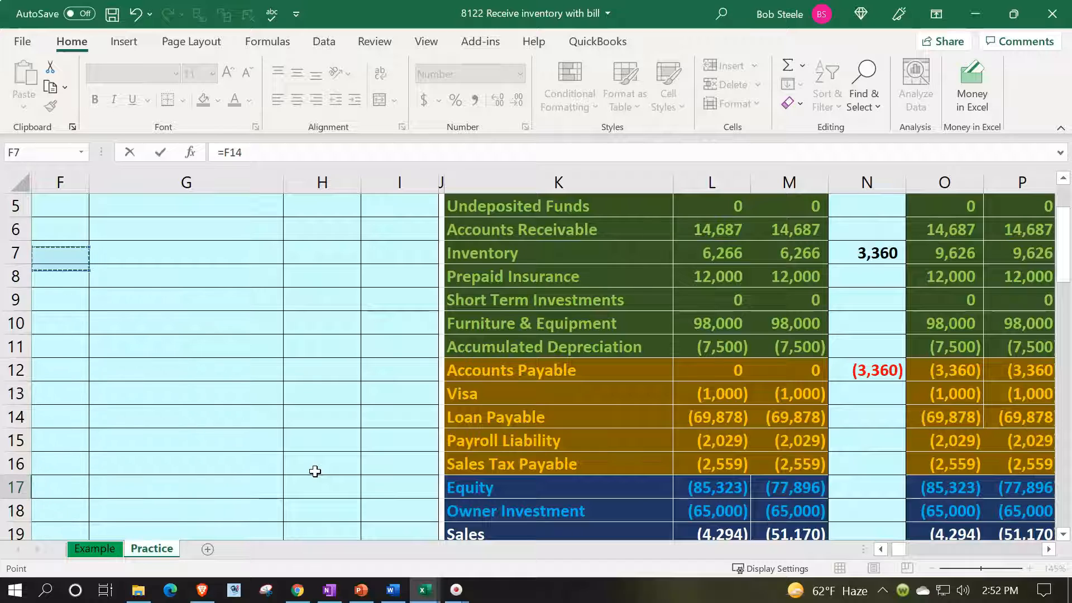
pyautogui.press('Up')
pyautogui.press('Up')
pyautogui.press('Up')
pyautogui.press('Up')
pyautogui.press('Up')
pyautogui.press('Up')
pyautogui.press('Down')
pyautogui.press('Down')
pyautogui.press('Right')
pyautogui.press('Right')
pyautogui.press('Right')
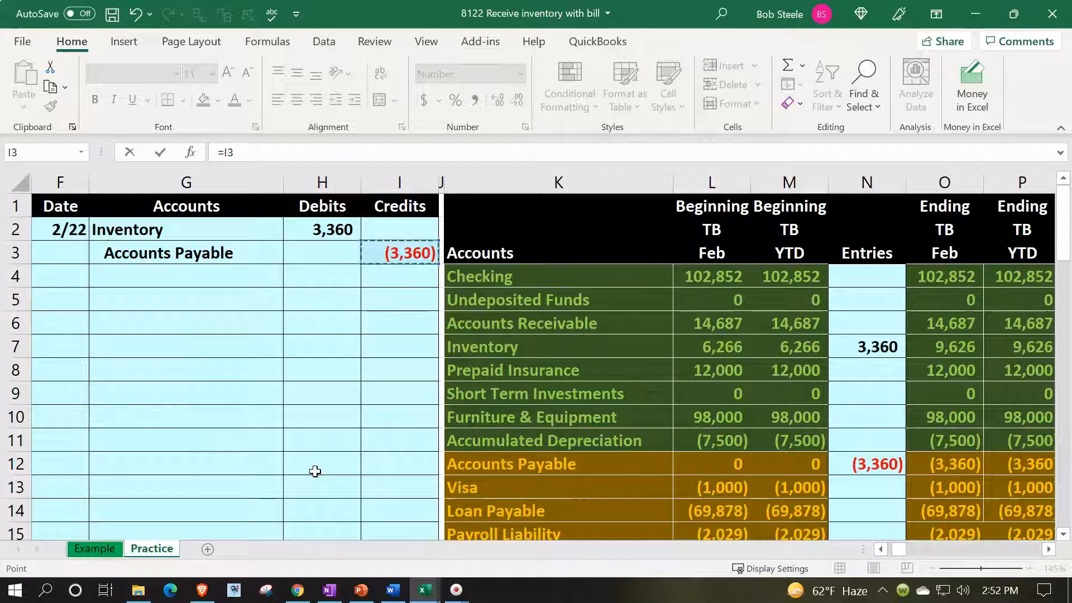
pyautogui.press('Return')
# Inspect the AP subsidiary ledger total's formula in CH1 and the vendor balances it adds up, leaving it as is.
pyautogui.press('Right')
pyautogui.press('Right')
pyautogui.press('Right')
pyautogui.press('Right')
pyautogui.press('Right')
pyautogui.press('Right')
pyautogui.press('Right')
pyautogui.press('Right')
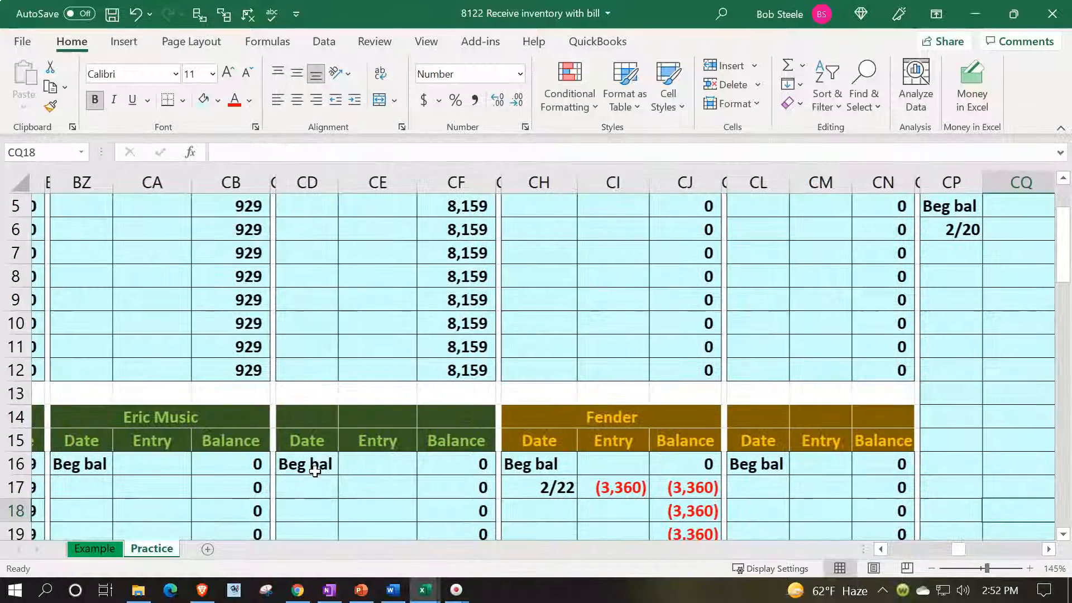
pyautogui.scroll(2, 561, 412)
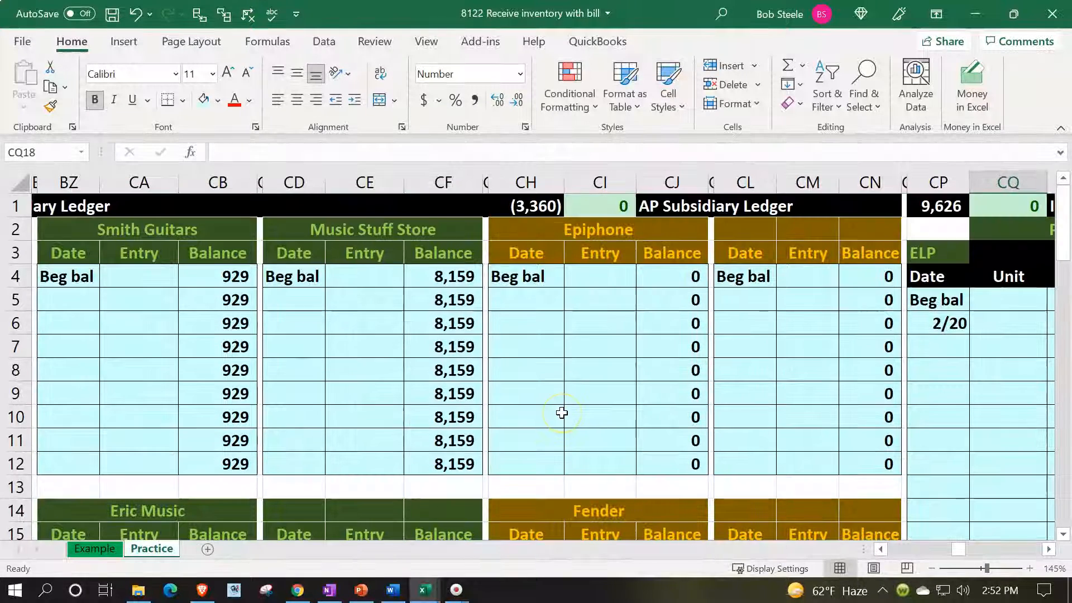
pyautogui.doubleClick(541, 205)
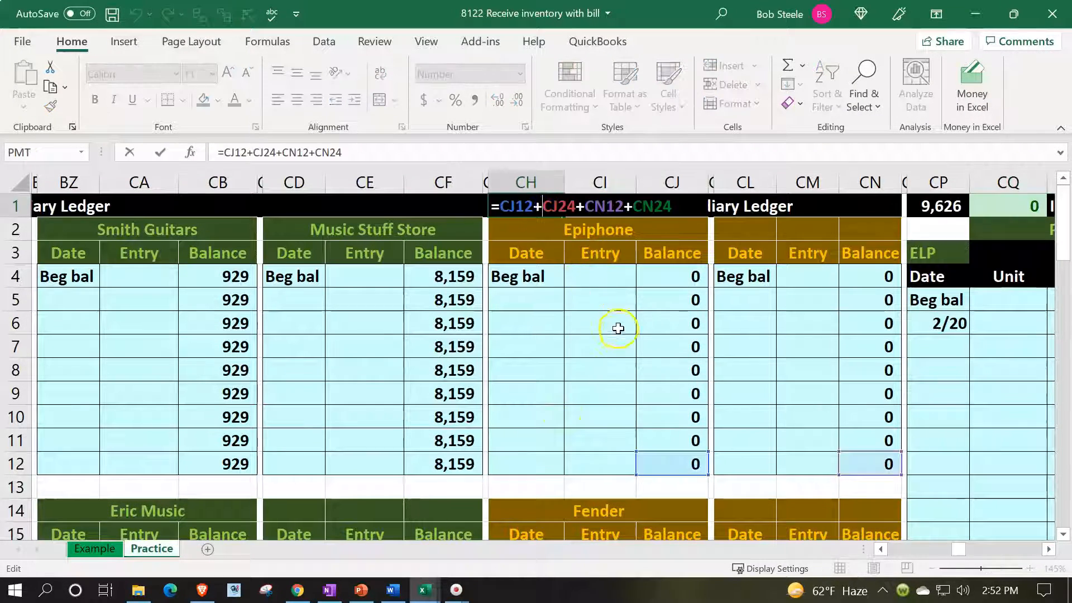
pyautogui.scroll(-2, 619, 337)
pyautogui.scroll(-2, 619, 337)
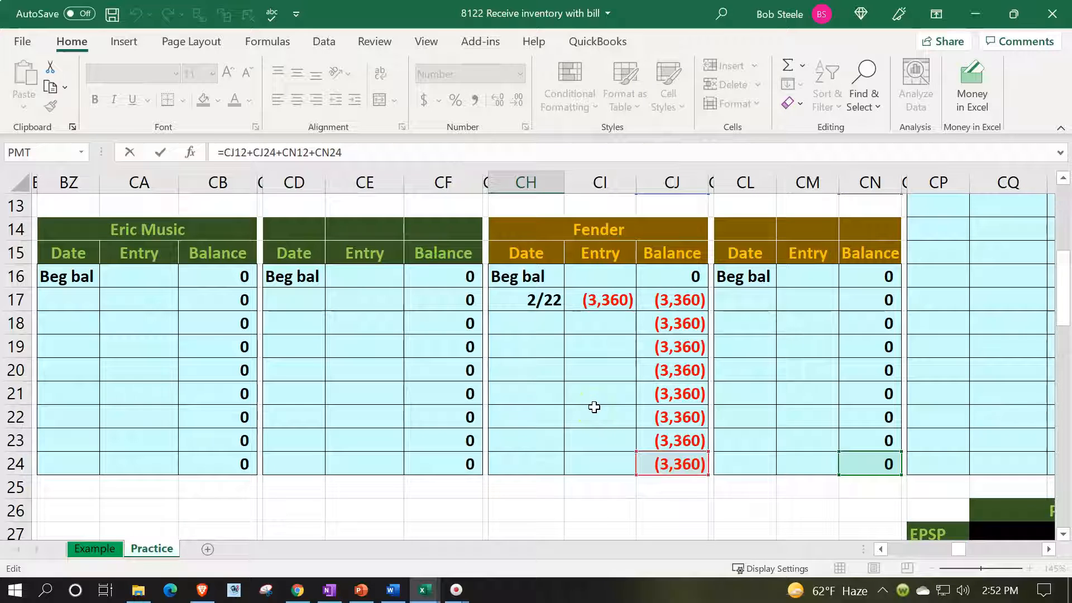
pyautogui.press('Return')
# Check the AP subsidiary ledger's difference formula in CI1 against the trial balance's ending YTD Accounts Payable balance in P12.
pyautogui.press('Up')
pyautogui.press('Right')
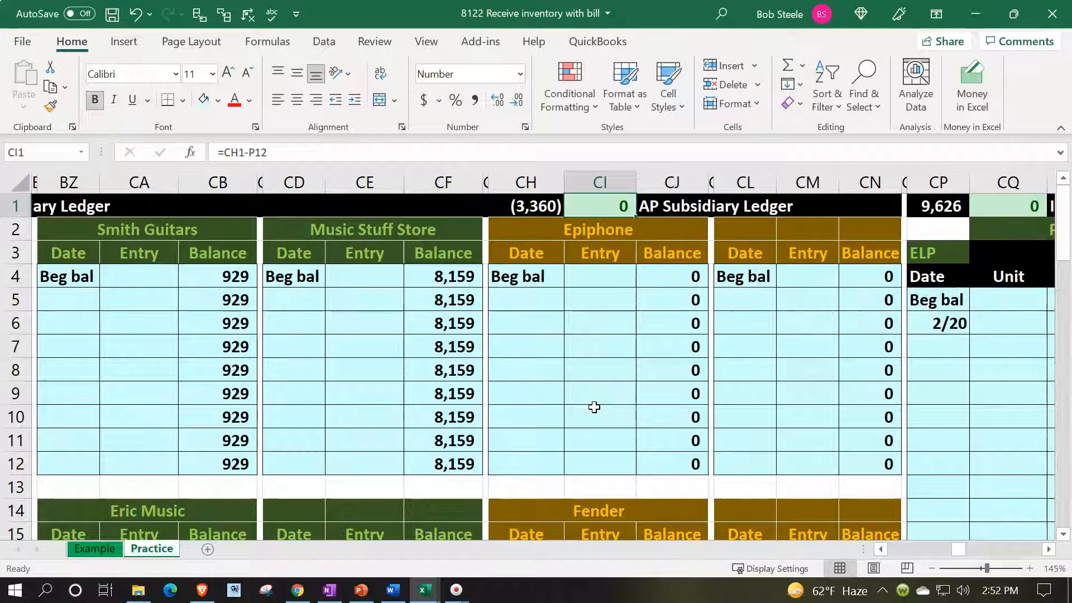
pyautogui.press('Left')
pyautogui.press('Left')
pyautogui.press('Left')
pyautogui.press('Left')
pyautogui.press('Left')
pyautogui.press('Left')
pyautogui.press('Left')
pyautogui.press('Left')
pyautogui.press('Left')
pyautogui.press('Left')
pyautogui.press('Left')
pyautogui.press('Left')
pyautogui.press('Left')
pyautogui.press('Left')
pyautogui.press('Left')
pyautogui.press('Left')
pyautogui.press('Left')
pyautogui.press('Left')
pyautogui.press('Left')
pyautogui.press('Left')
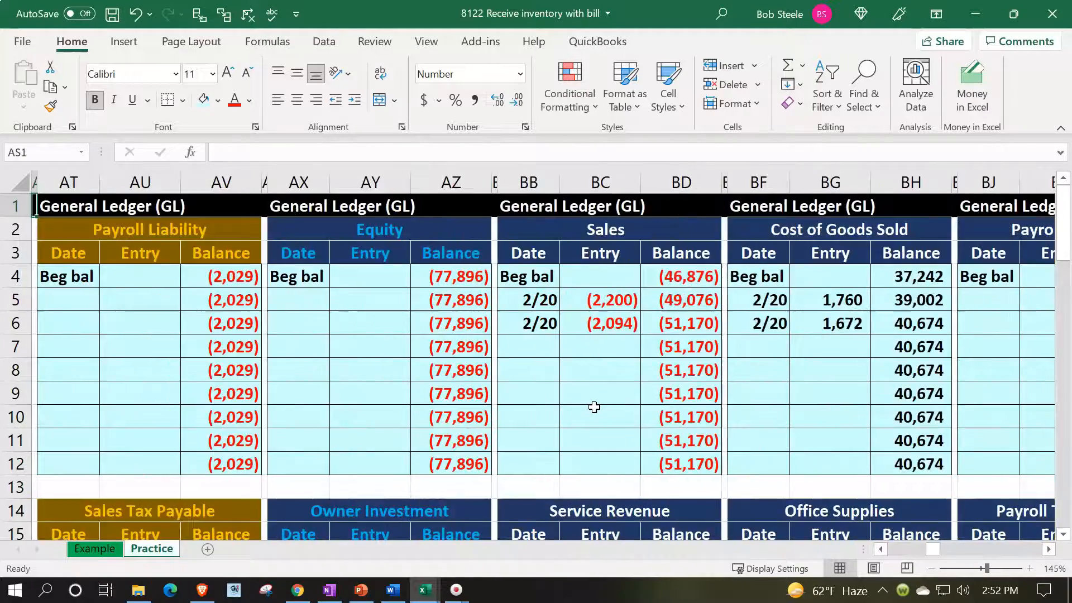
pyautogui.press('Left')
pyautogui.press('Left')
pyautogui.press('Left')
pyautogui.press('Left')
pyautogui.press('Left')
pyautogui.press('Left')
pyautogui.press('Left')
pyautogui.press('Left')
pyautogui.press('Left')
pyautogui.press('Left')
pyautogui.press('Left')
pyautogui.press('Left')
pyautogui.press('Left')
pyautogui.press('Left')
pyautogui.press('Left')
pyautogui.press('Left')
pyautogui.press('Left')
pyautogui.press('Left')
pyautogui.press('Left')
pyautogui.press('Left')
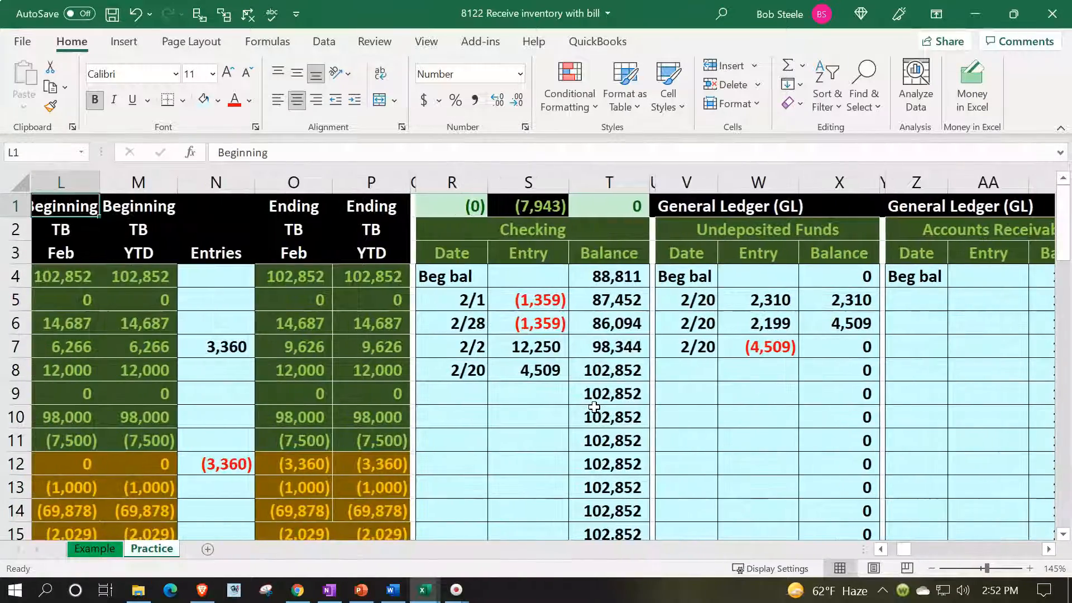
pyautogui.press('Left')
pyautogui.press('Left')
pyautogui.press('Left')
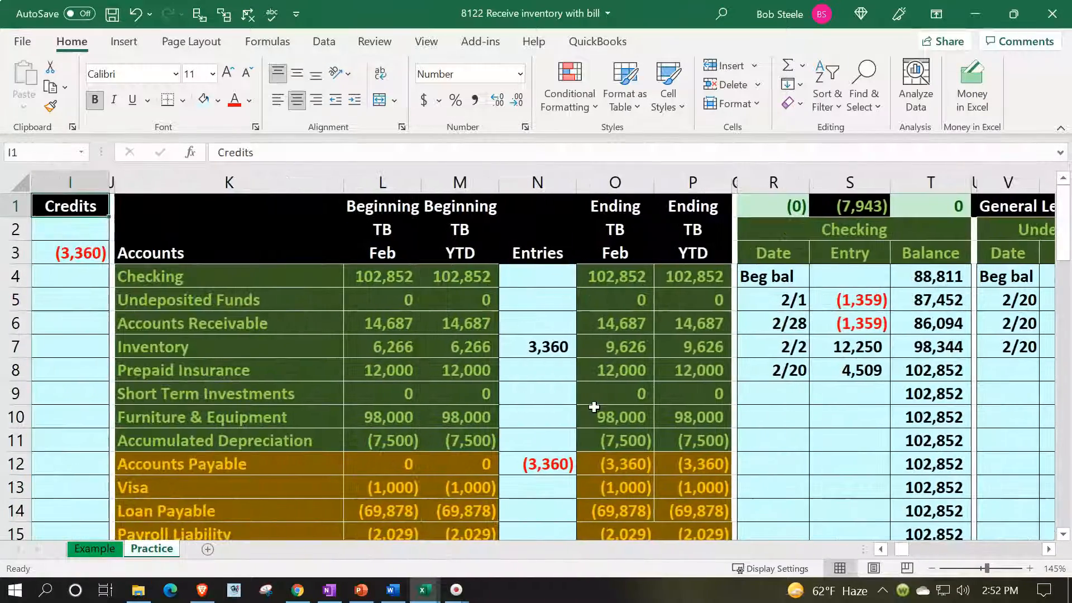
pyautogui.click(720, 474)
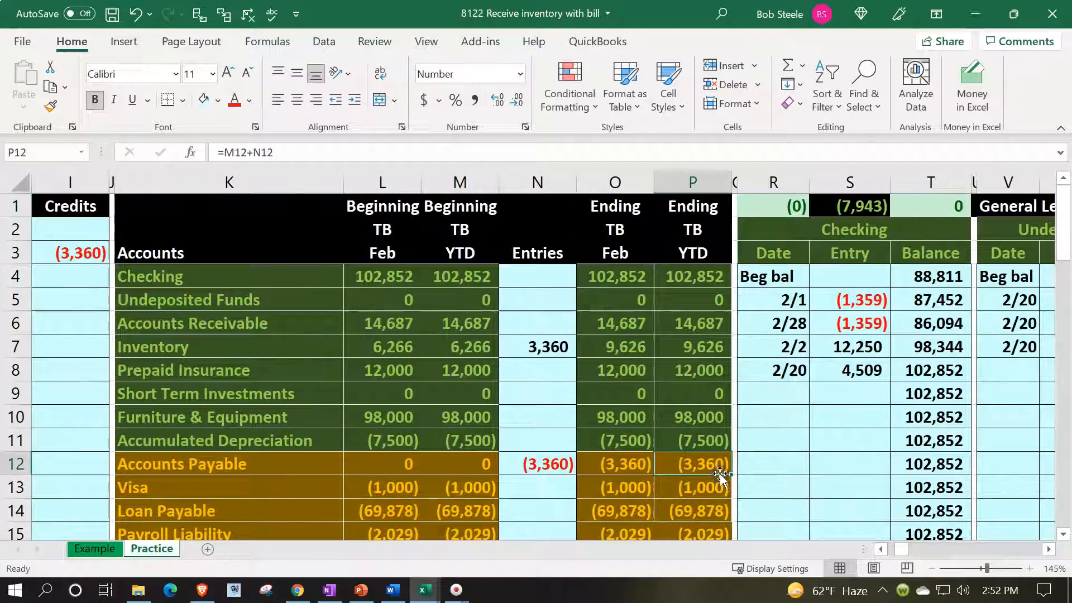
# Review the ledger check in R1 and the ending YTD trial balance column through total debits & credits to net income in P30.
pyautogui.click(793, 208)
pyautogui.click(711, 277)
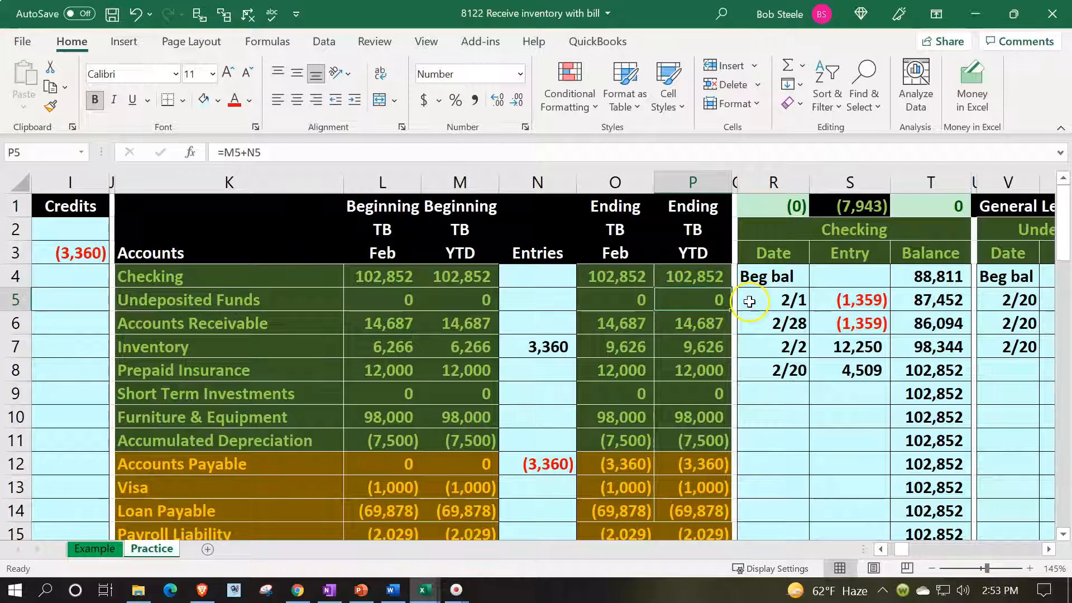
pyautogui.press('Down')
pyautogui.press('Down')
pyautogui.press('Down')
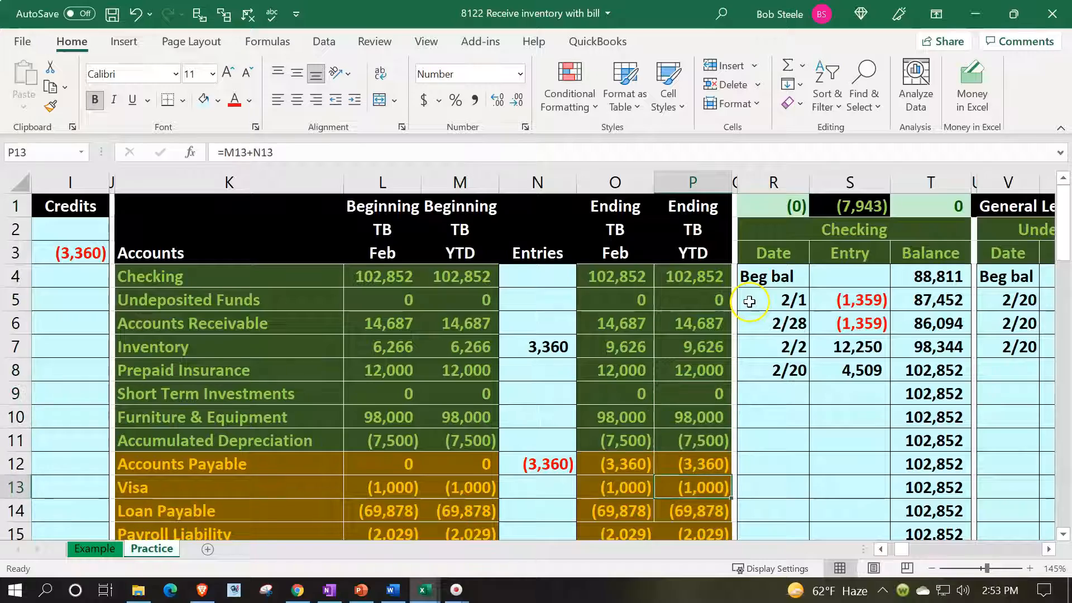
pyautogui.press('Down')
pyautogui.press('Down')
pyautogui.press('Down')
pyautogui.press('Down')
pyautogui.press('Down')
pyautogui.press('Down')
pyautogui.press('Down')
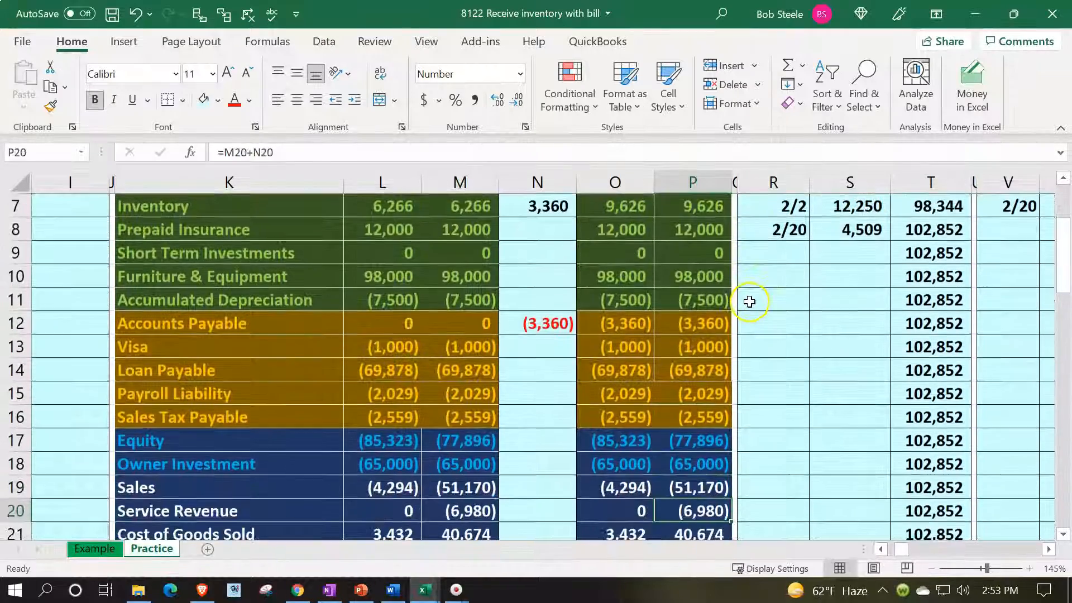
pyautogui.press('Down')
pyautogui.press('Down')
pyautogui.press('Down')
pyautogui.press('Down')
pyautogui.press('Down')
pyautogui.press('Down')
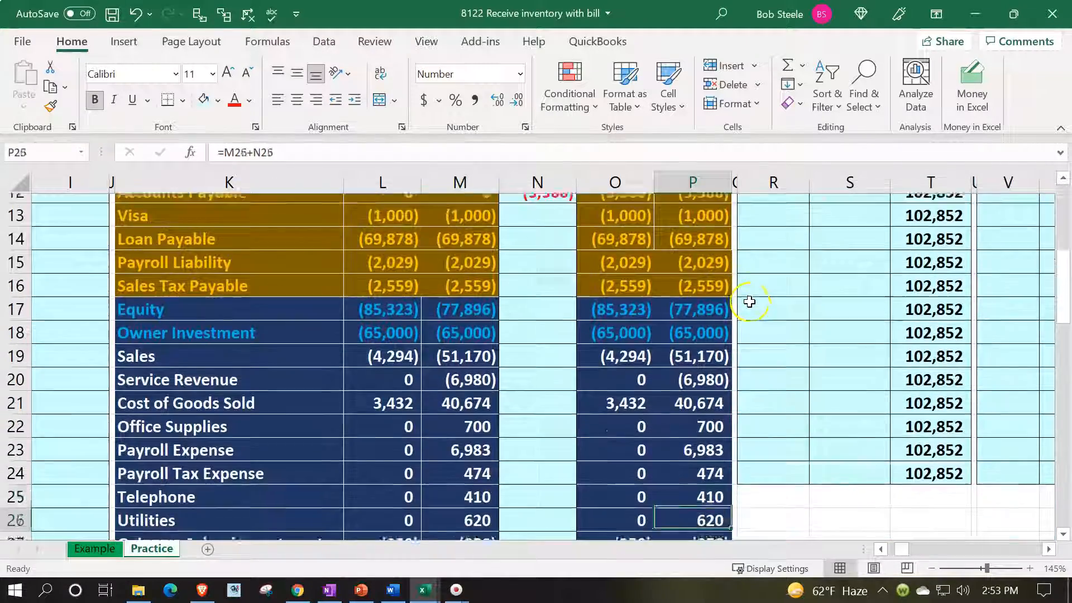
pyautogui.press('Down')
pyautogui.press('Down')
pyautogui.press('Down')
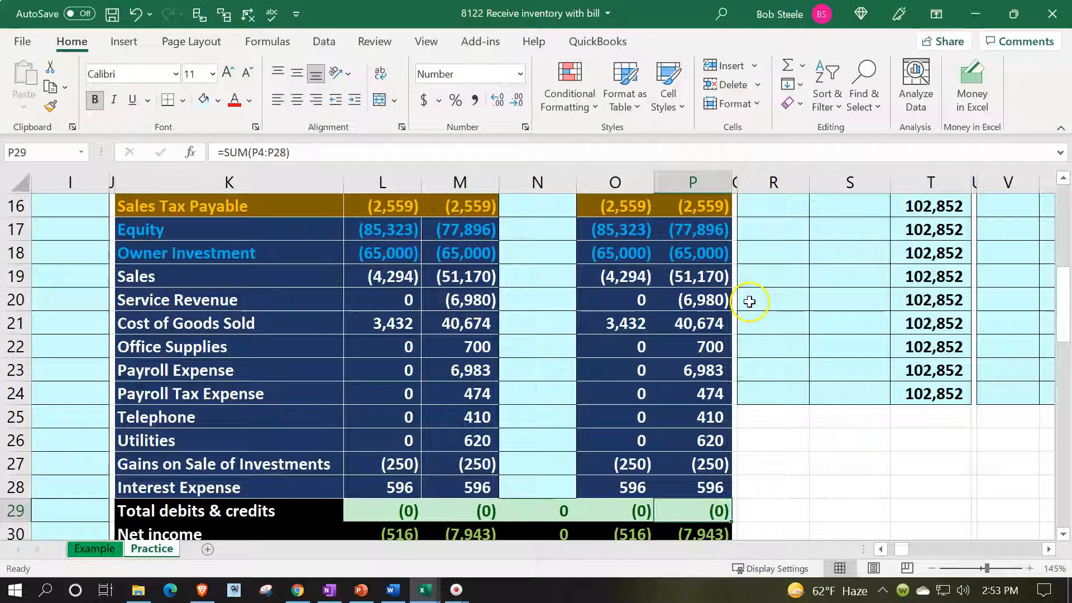
pyautogui.press('Down')
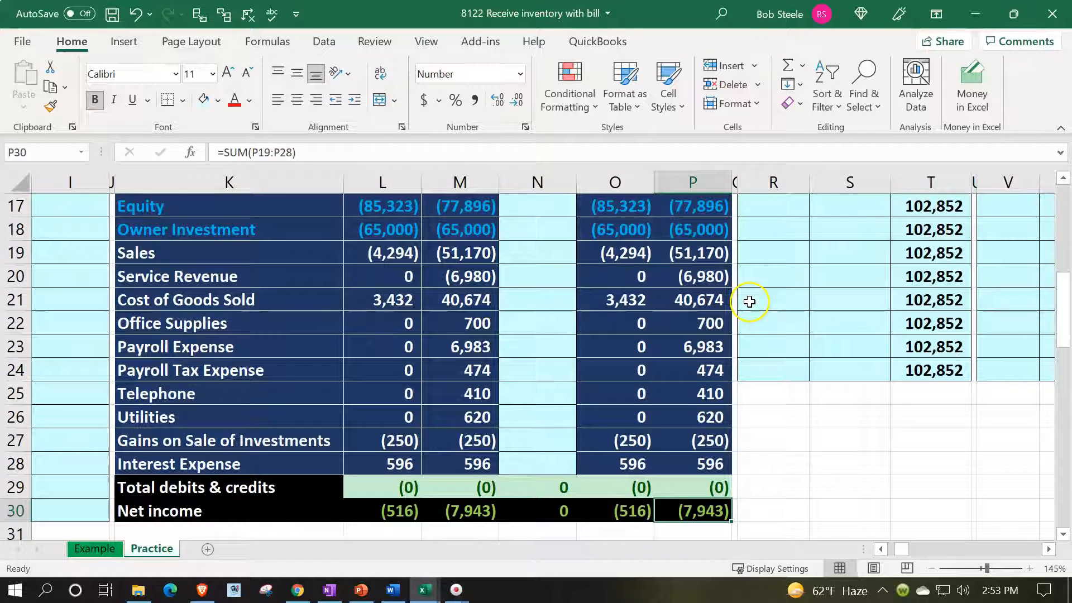